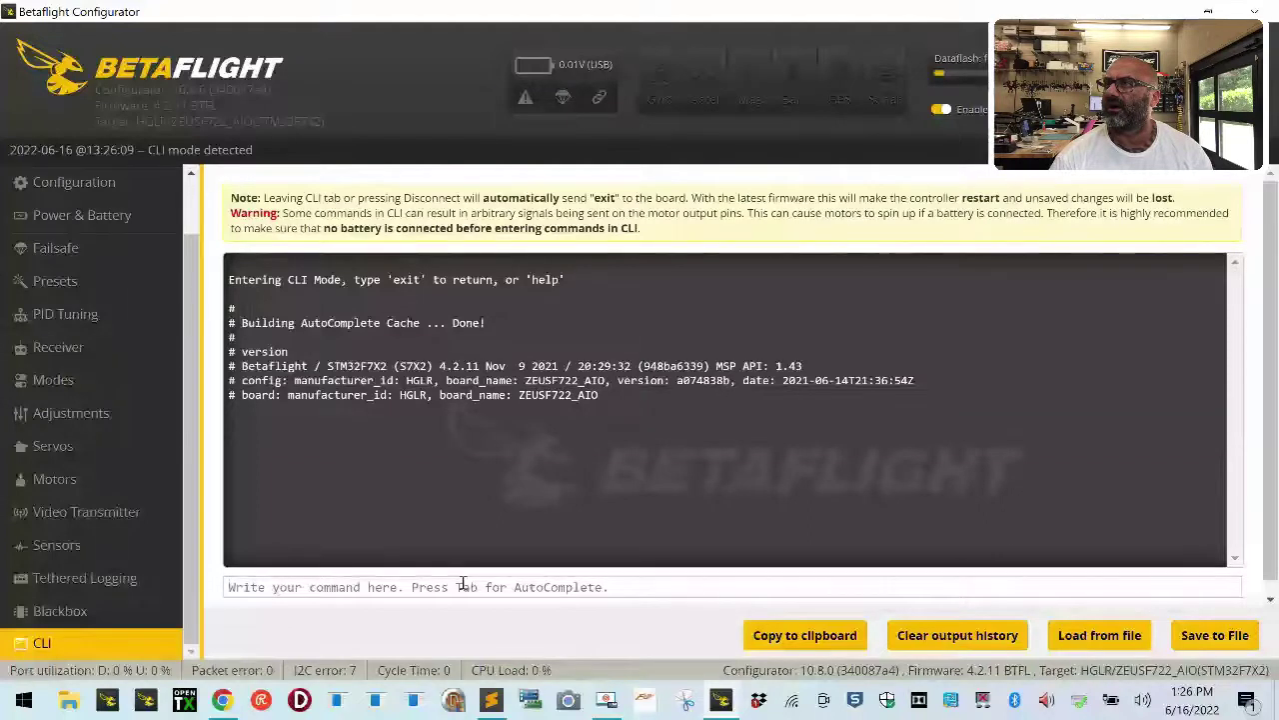
Step: Reset the flight controller with the "defaults" CLI command and reconnect to the board
type("defaults")
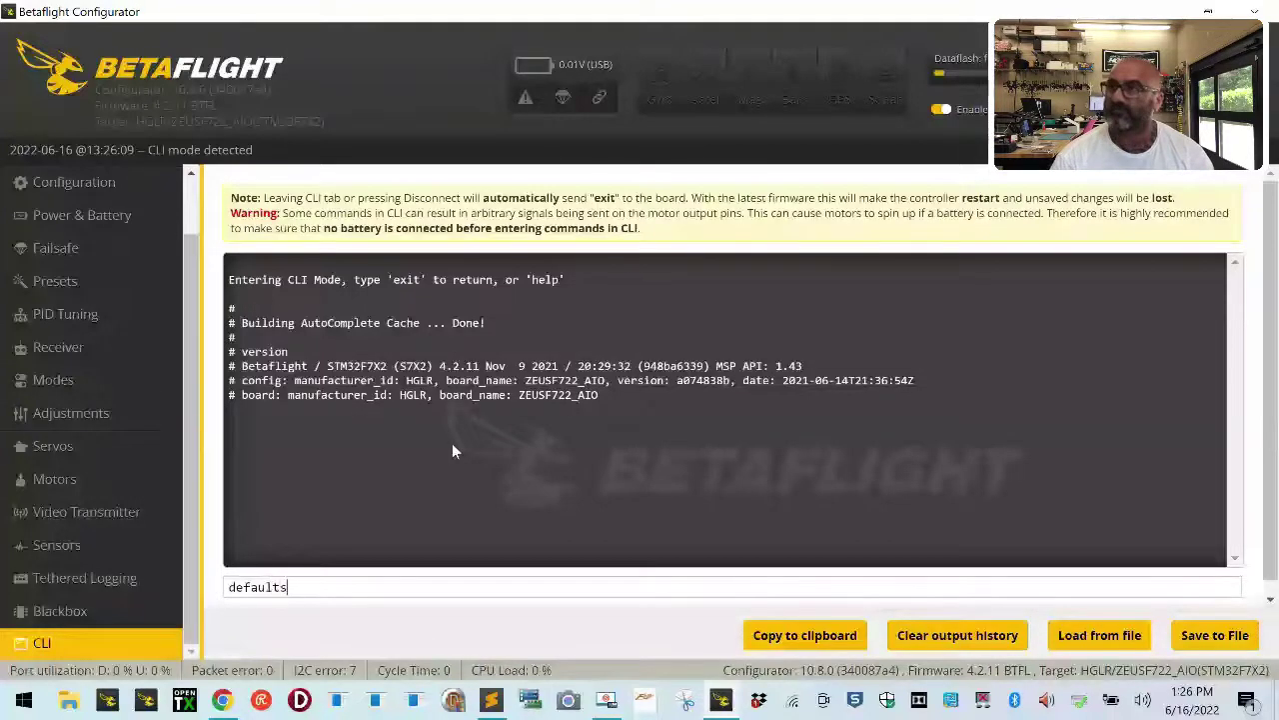
key("Return")
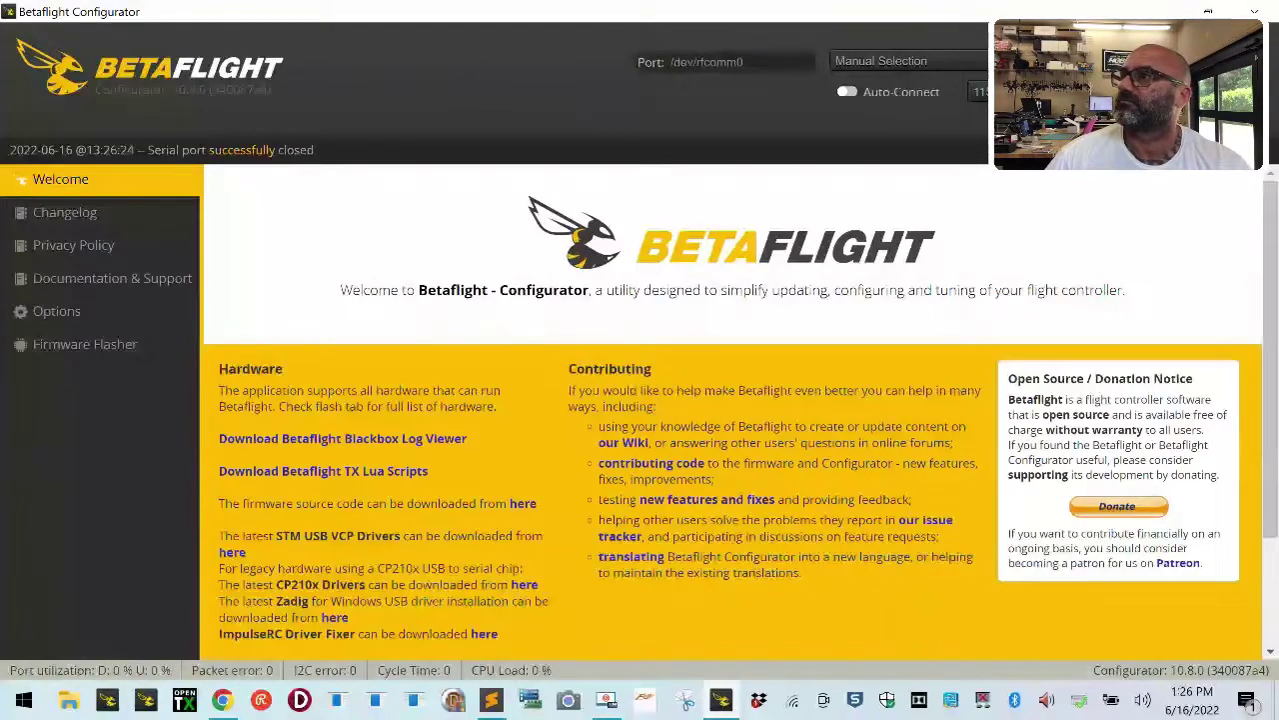
left_click(1231, 80)
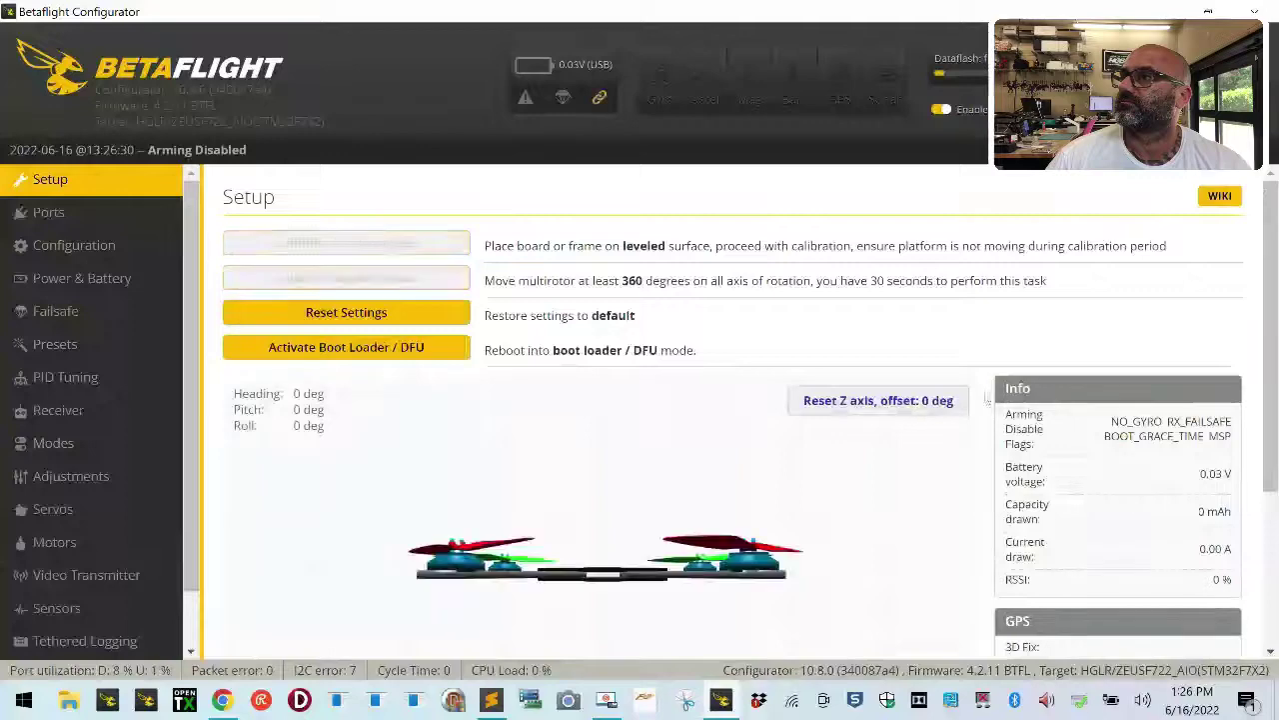
Step: Examine the board's configuration for the gyro status and the available PID loop frequency options
left_click(55, 213)
left_click(97, 250)
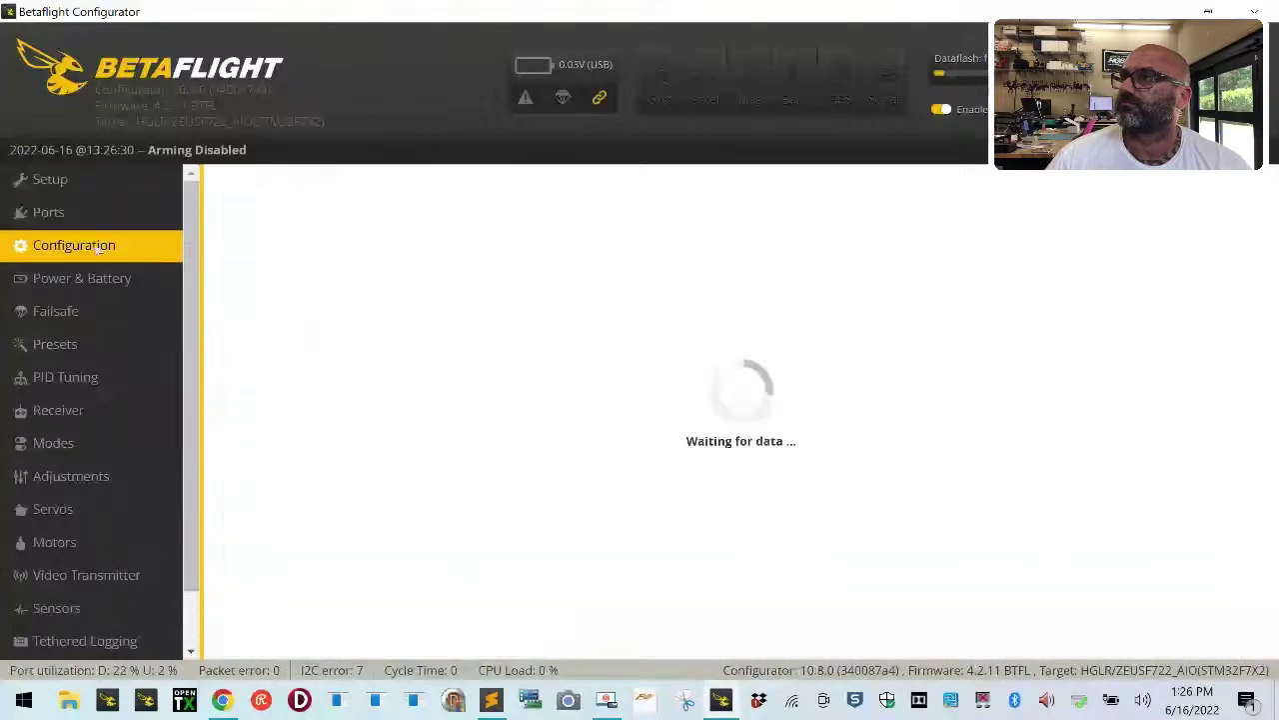
left_click(267, 291)
left_click(266, 322)
scroll(357, 374, "up", 2)
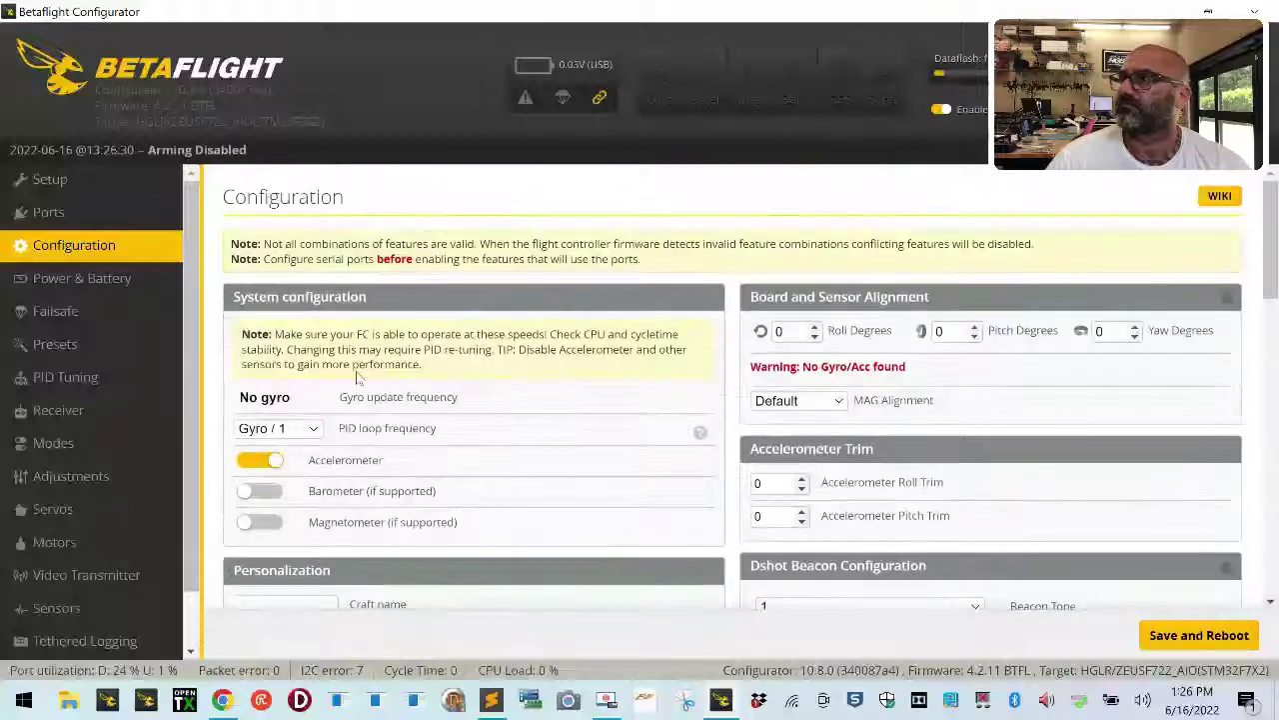
left_click(313, 430)
left_click(313, 430)
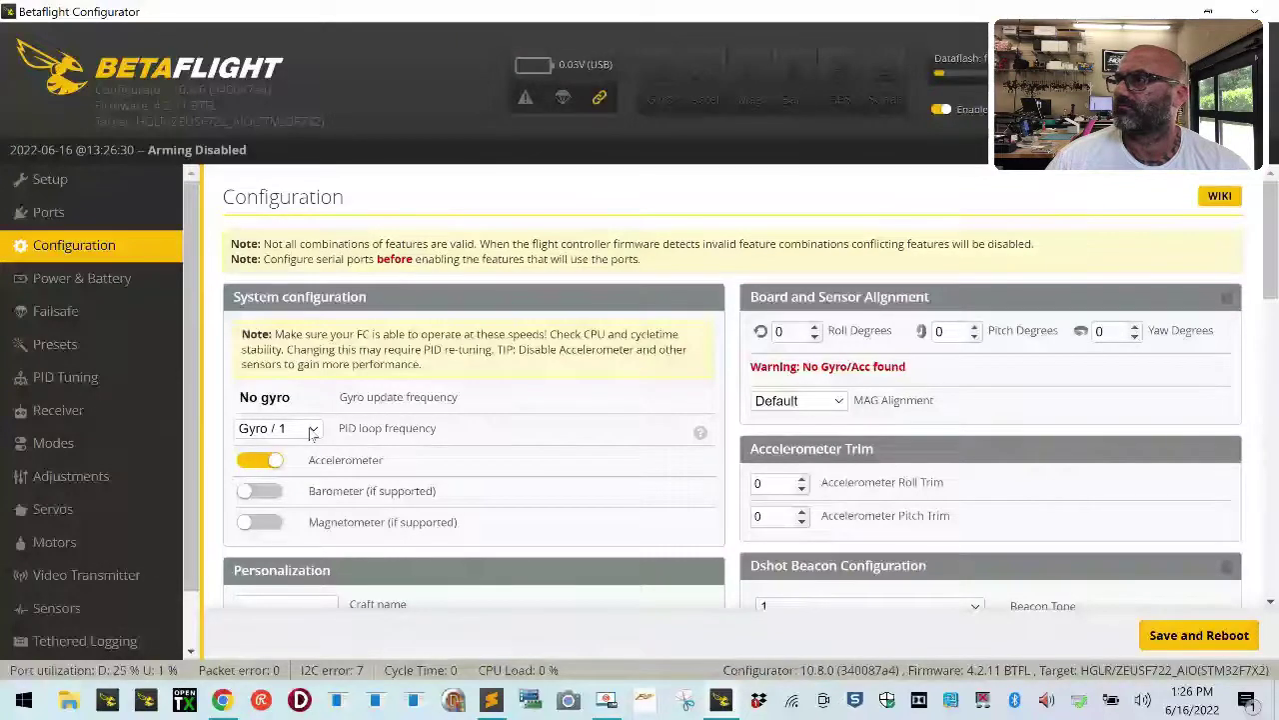
scroll(534, 384, "down", 5)
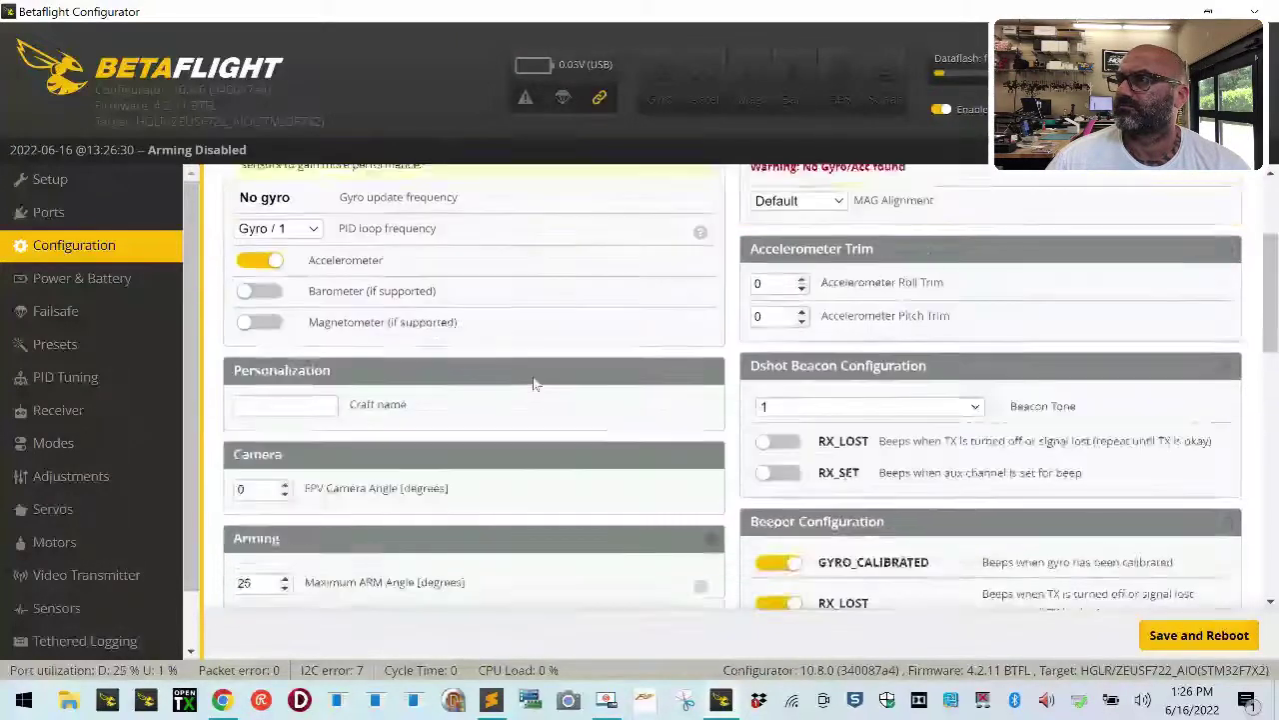
scroll(534, 384, "up", 3)
scroll(533, 384, "up", 4)
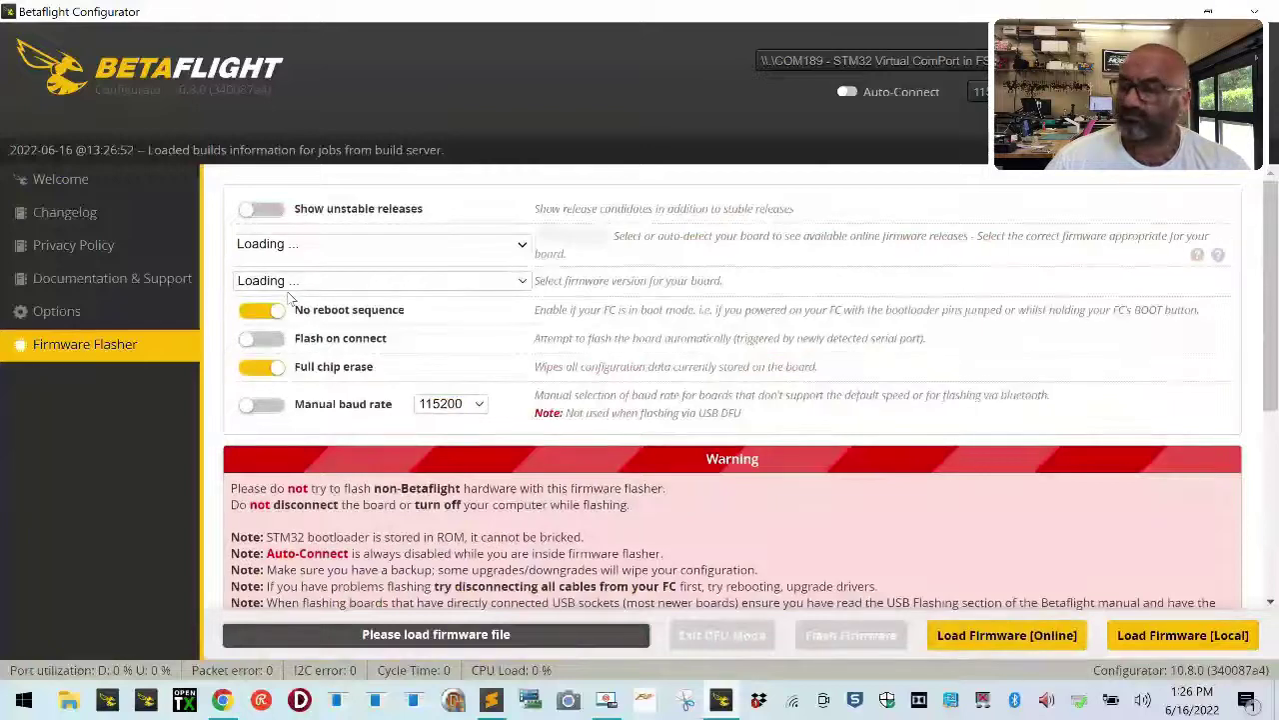
Step: Choose HGLRCF722 as the target board in the Firmware Flasher
left_click(408, 256)
scroll(380, 350, "down", 5)
scroll(382, 348, "up", 2)
scroll(382, 348, "up", 5)
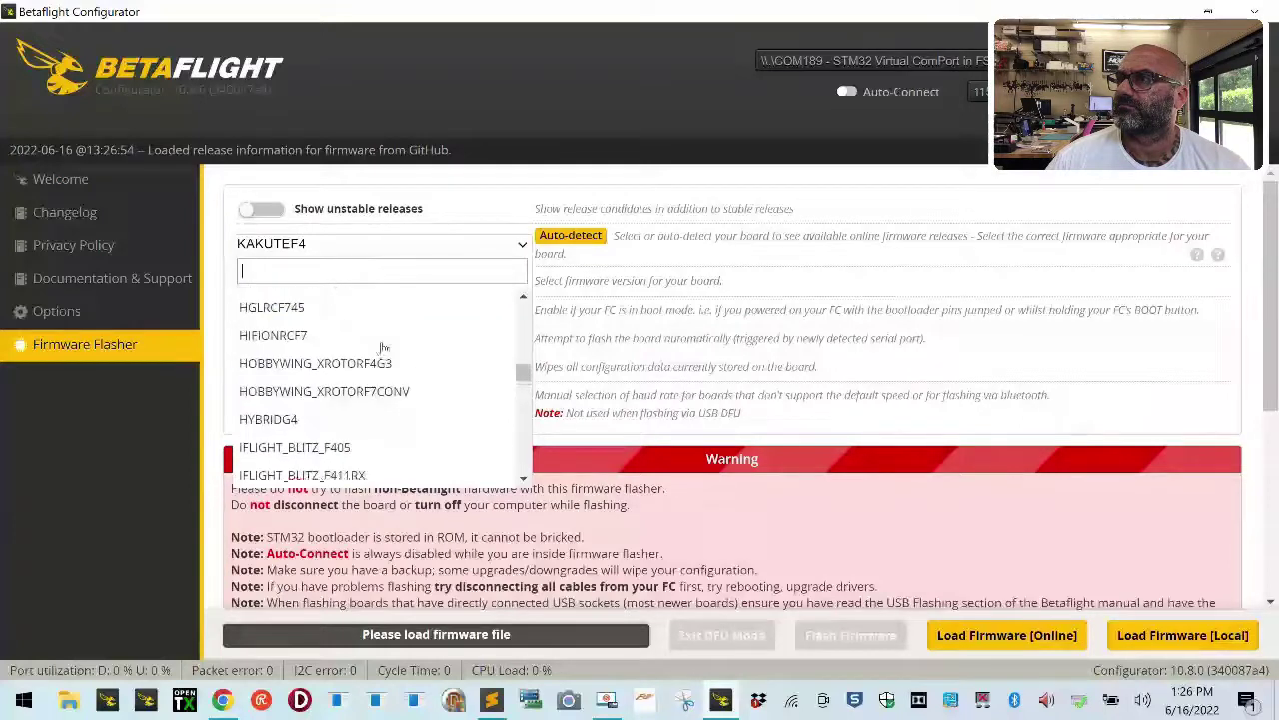
scroll(382, 348, "up", 3)
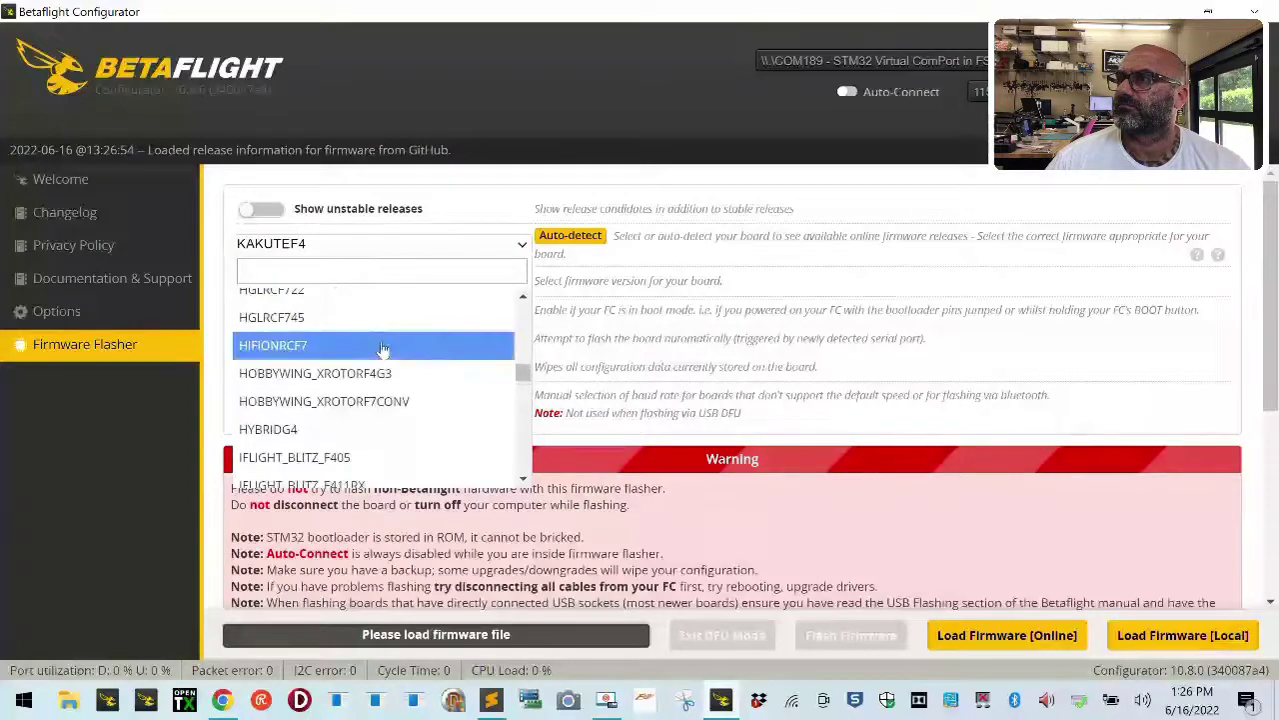
left_click(399, 294)
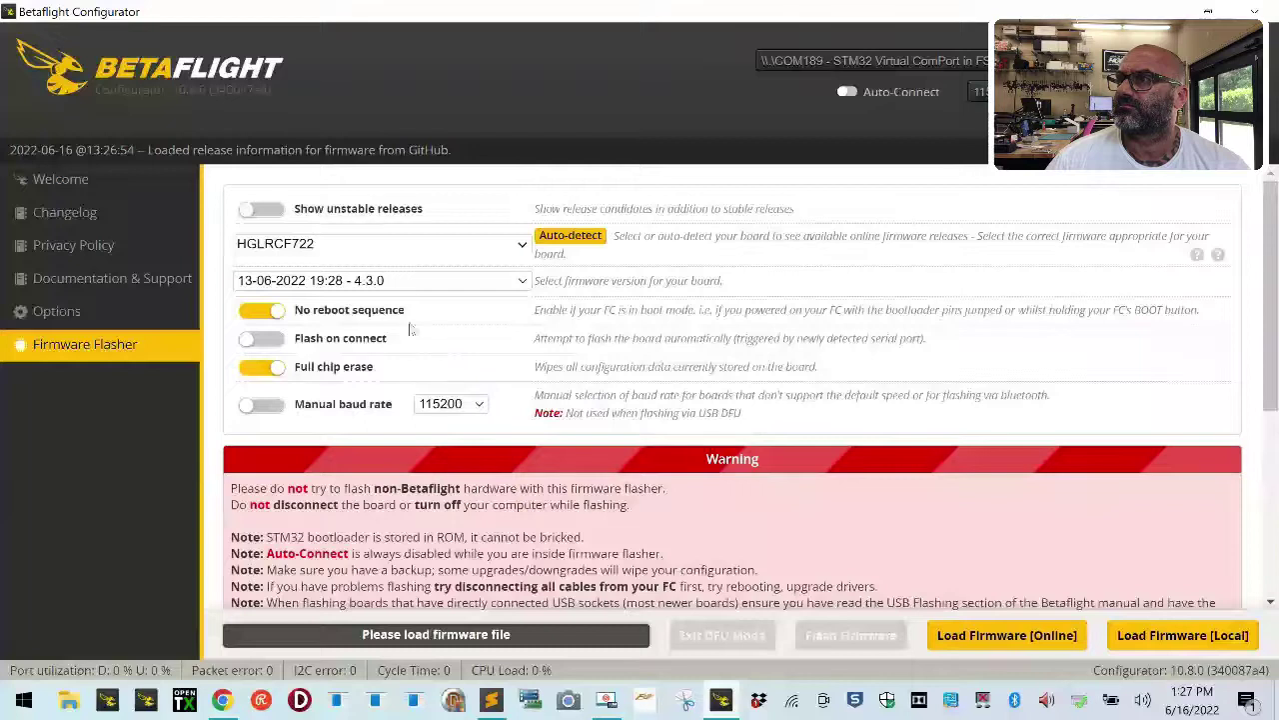
Step: Disable No reboot sequence, load the 4.3.0 firmware online and flash it, continuing despite the board mismatch
left_click(300, 312)
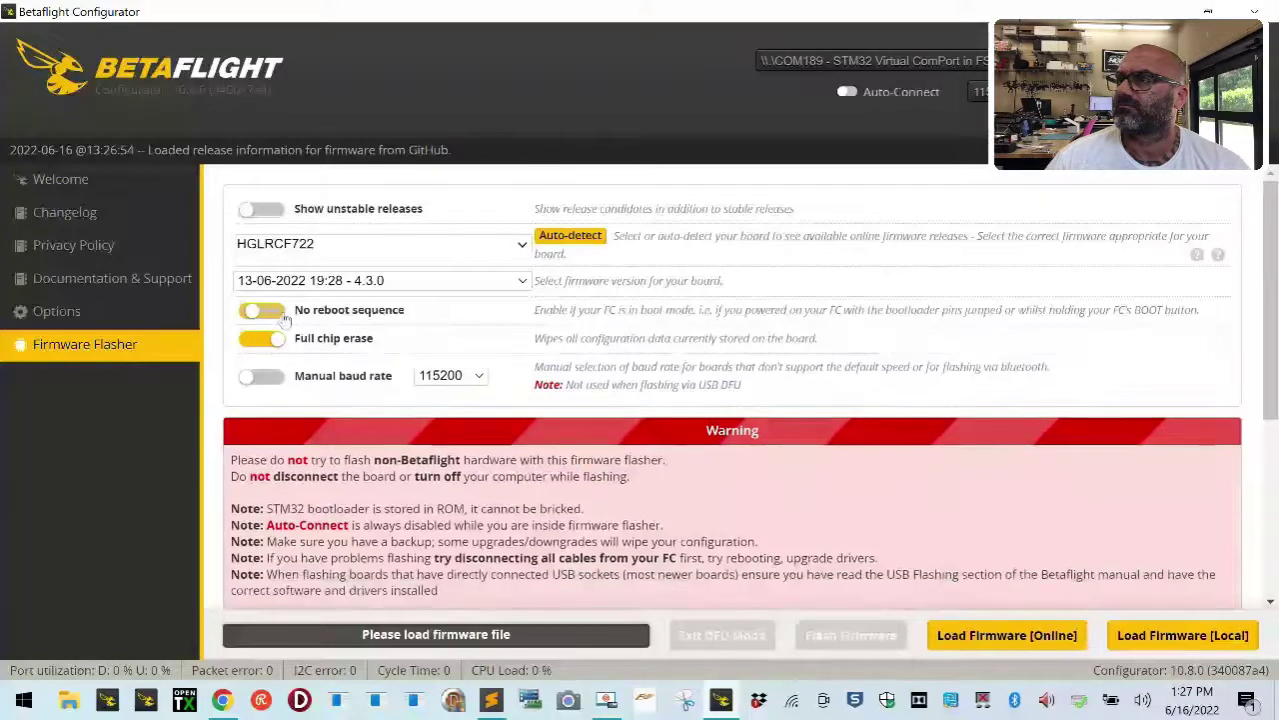
left_click(1006, 636)
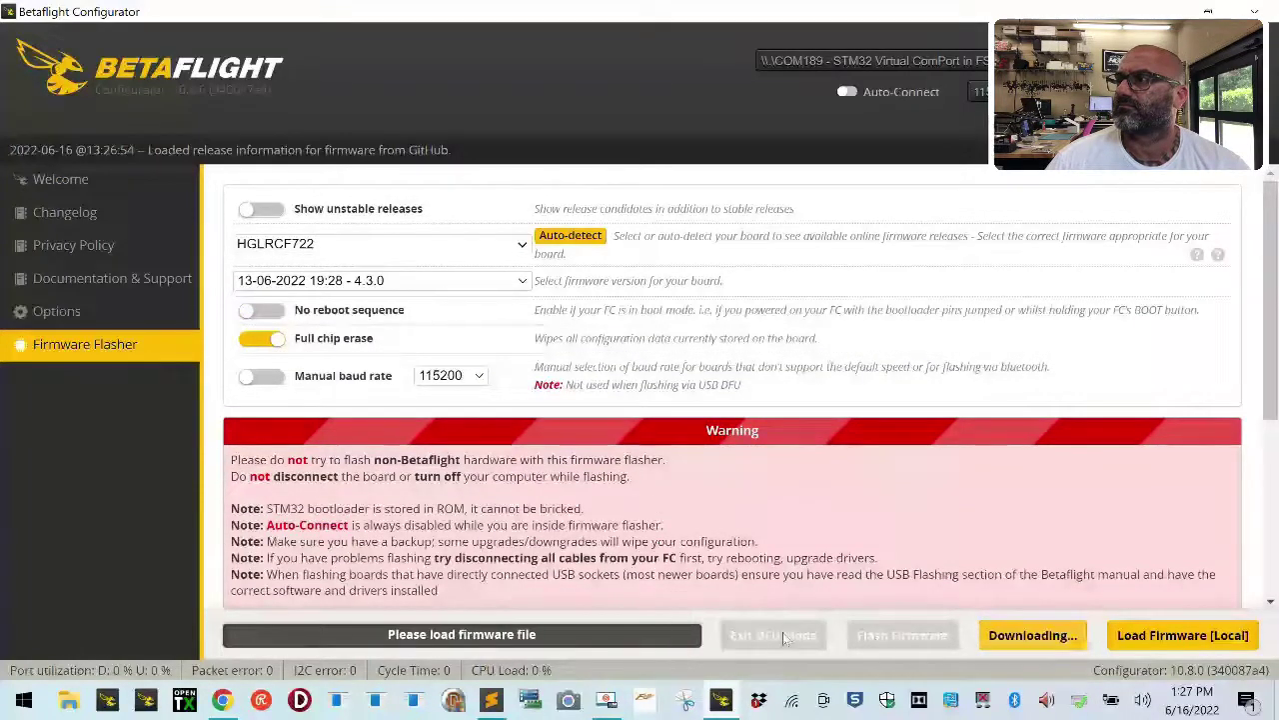
left_click(840, 639)
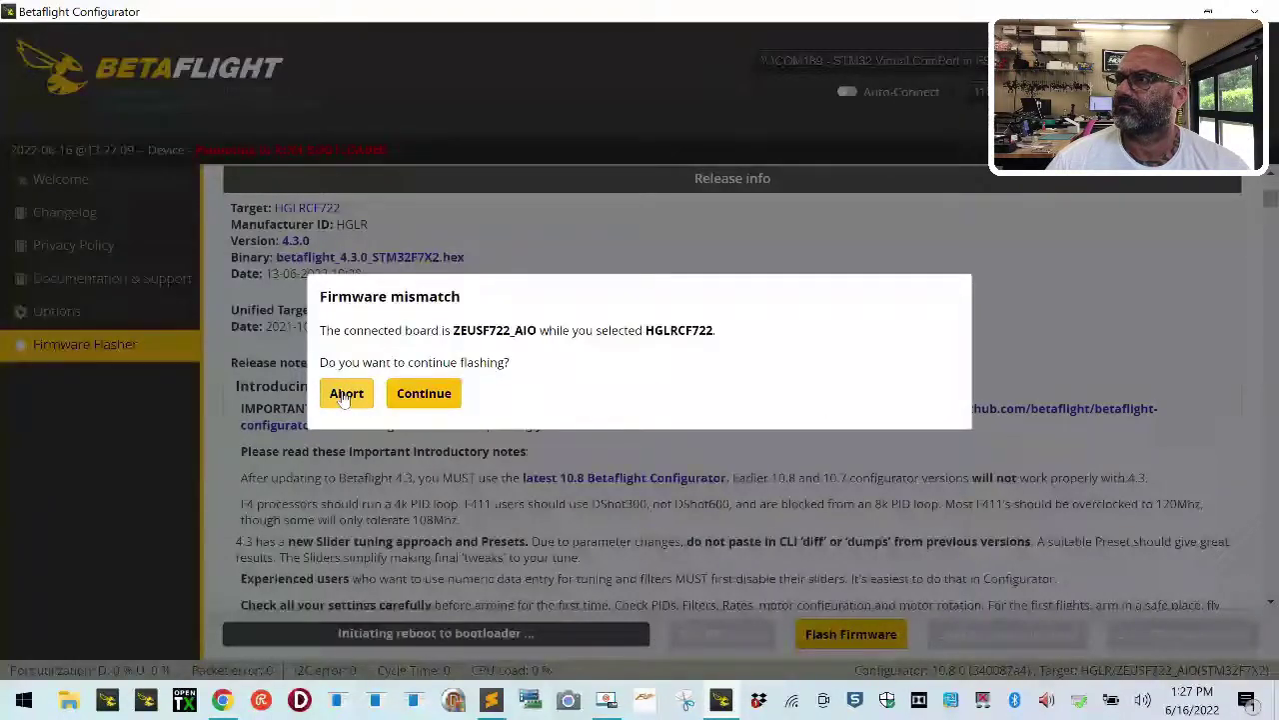
left_click(447, 400)
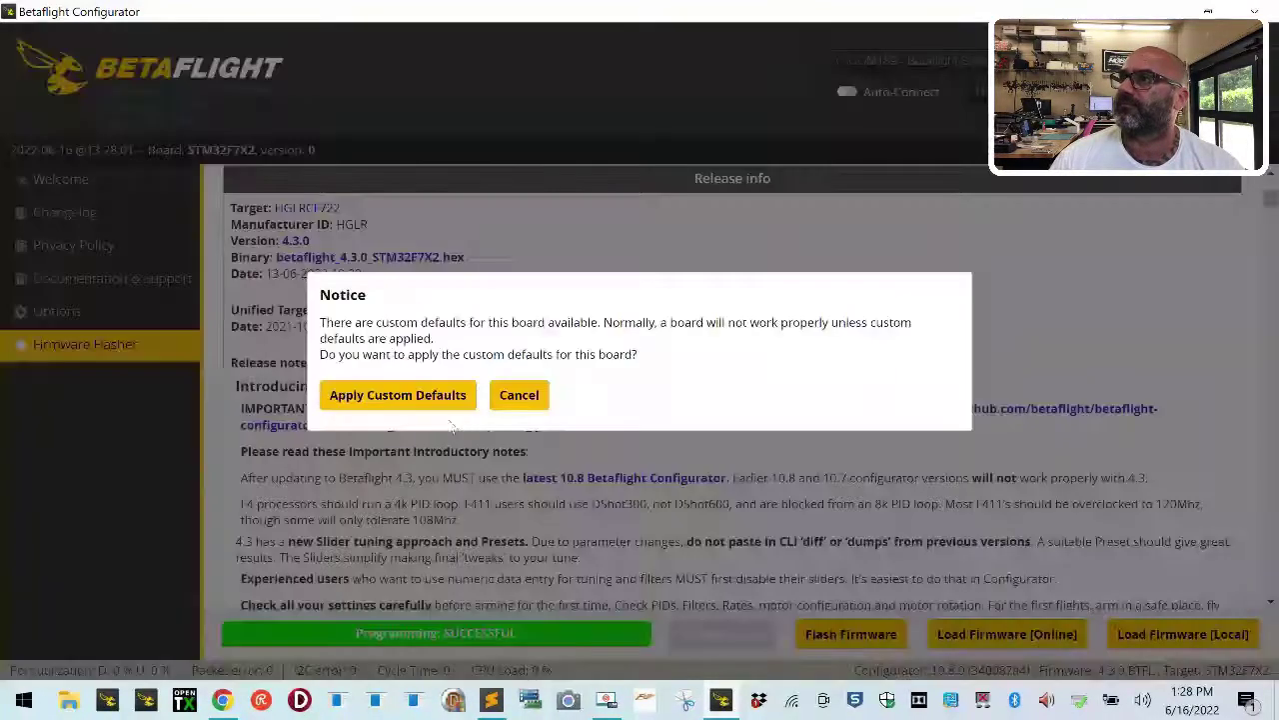
Step: Apply the board's custom defaults, dismiss the configuration warning and reset the Z axis in the setup
left_click(396, 391)
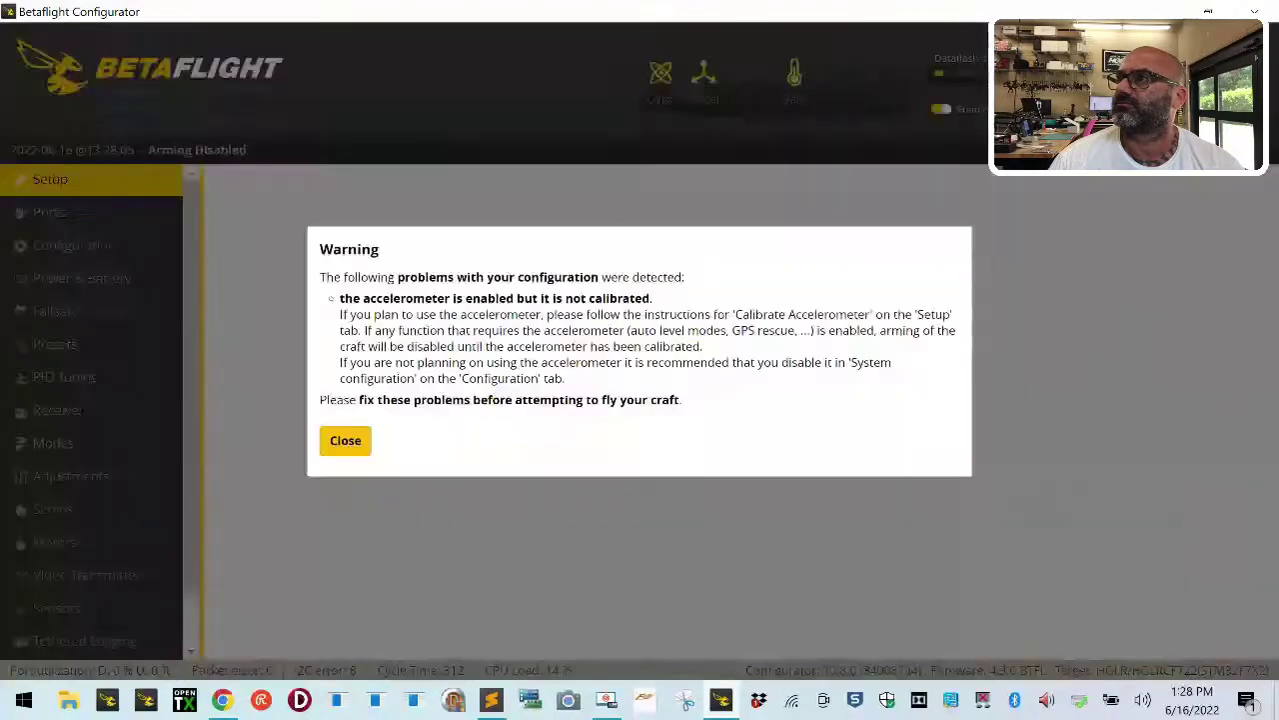
left_click(355, 446)
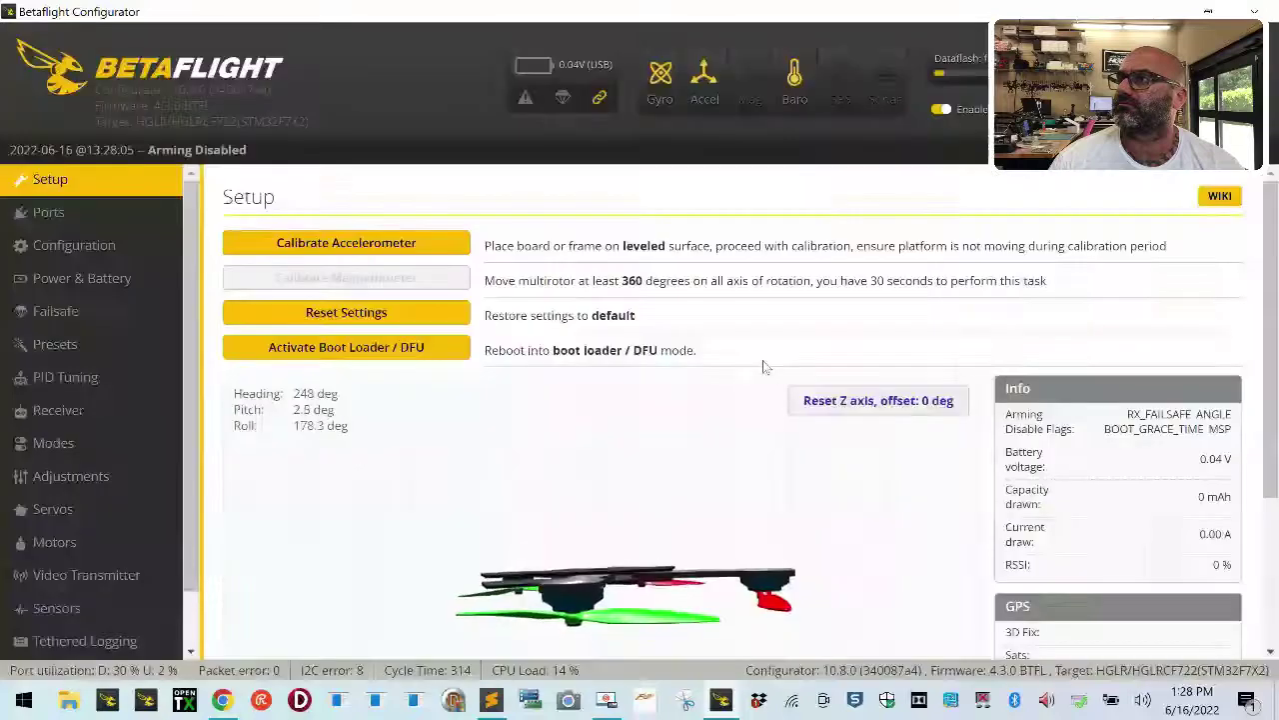
left_click(898, 404)
left_click(110, 214)
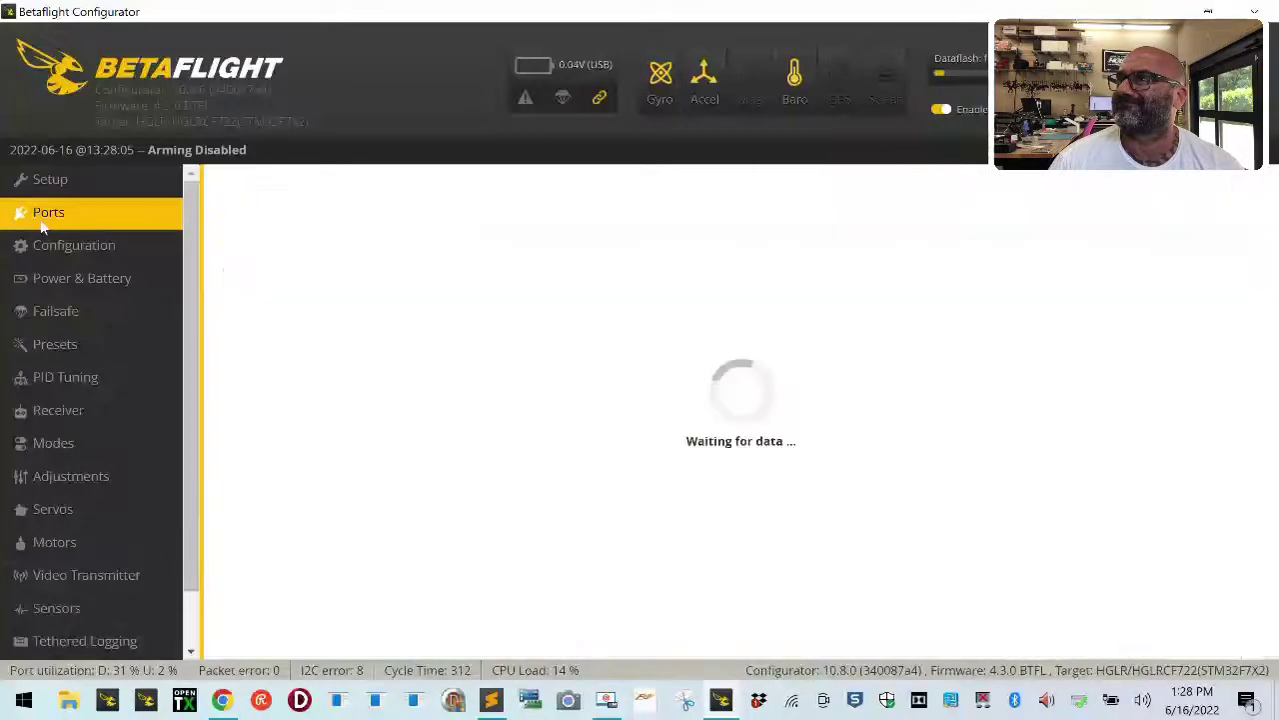
left_click(93, 185)
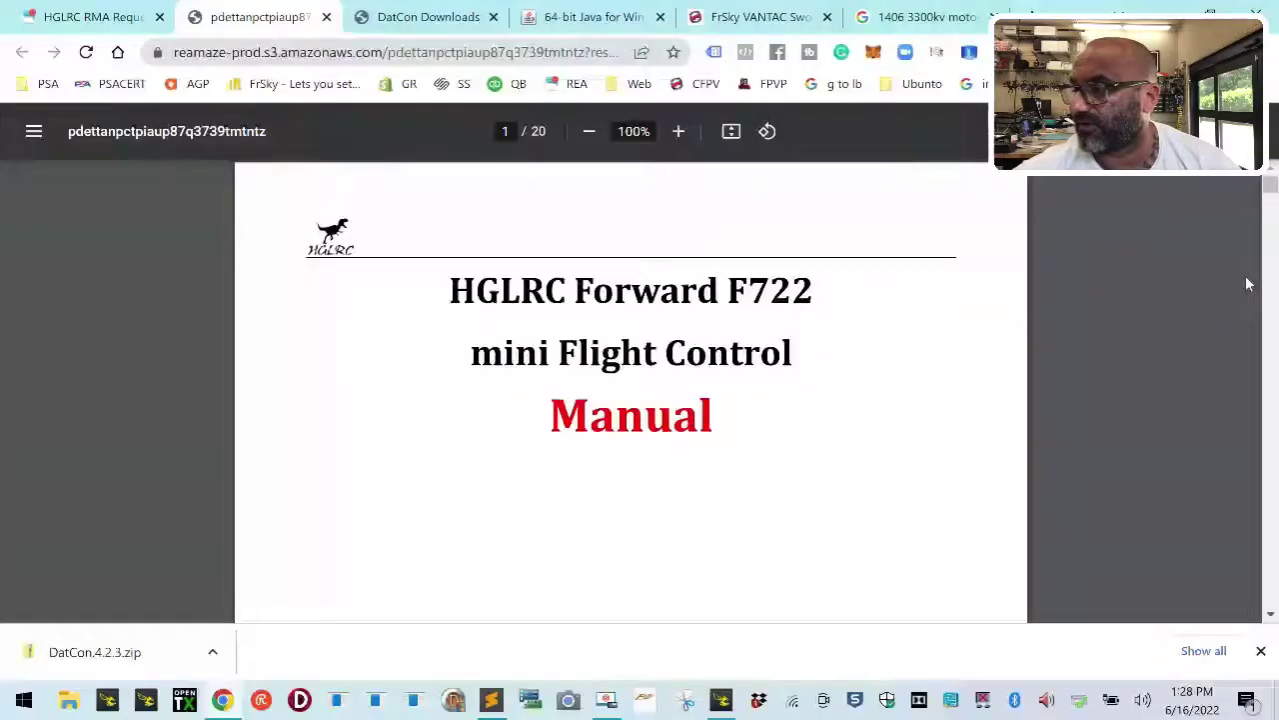
Step: Read the HGLRC Forward F722 mini manual in Chrome up to its firmware target and version selection instructions
scroll(1006, 405, "down", 5)
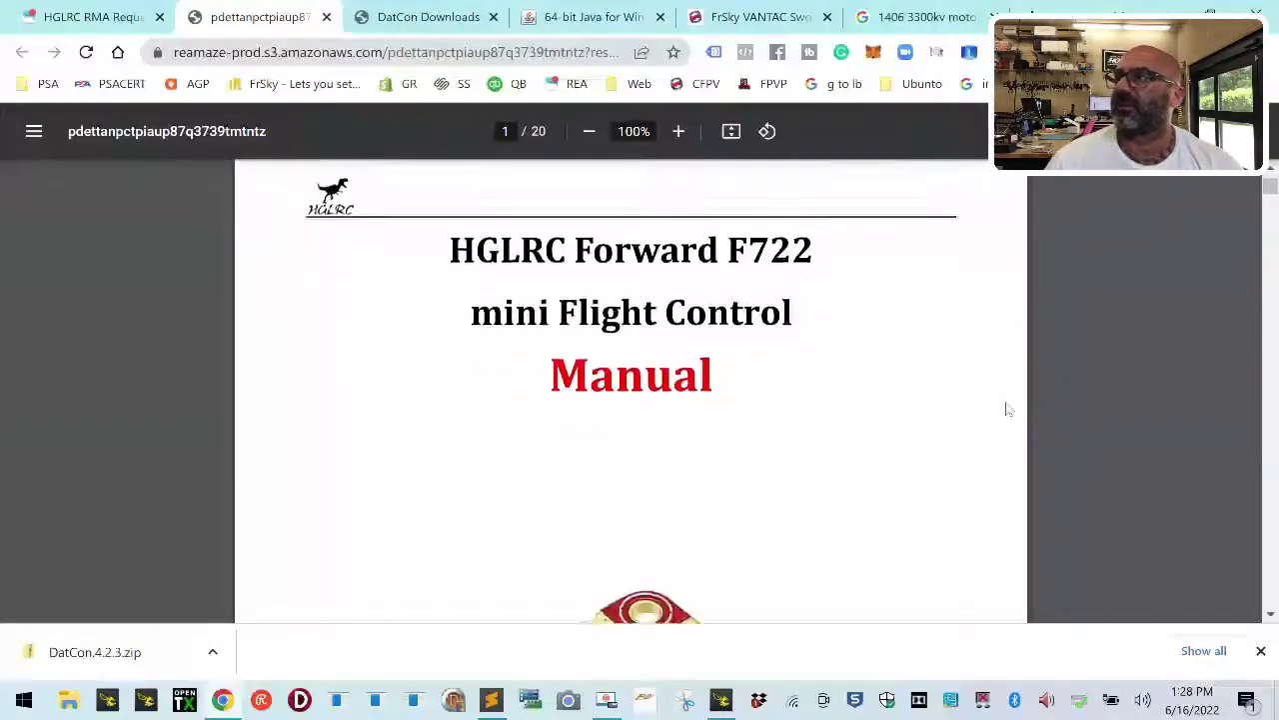
scroll(966, 410, "down", 10)
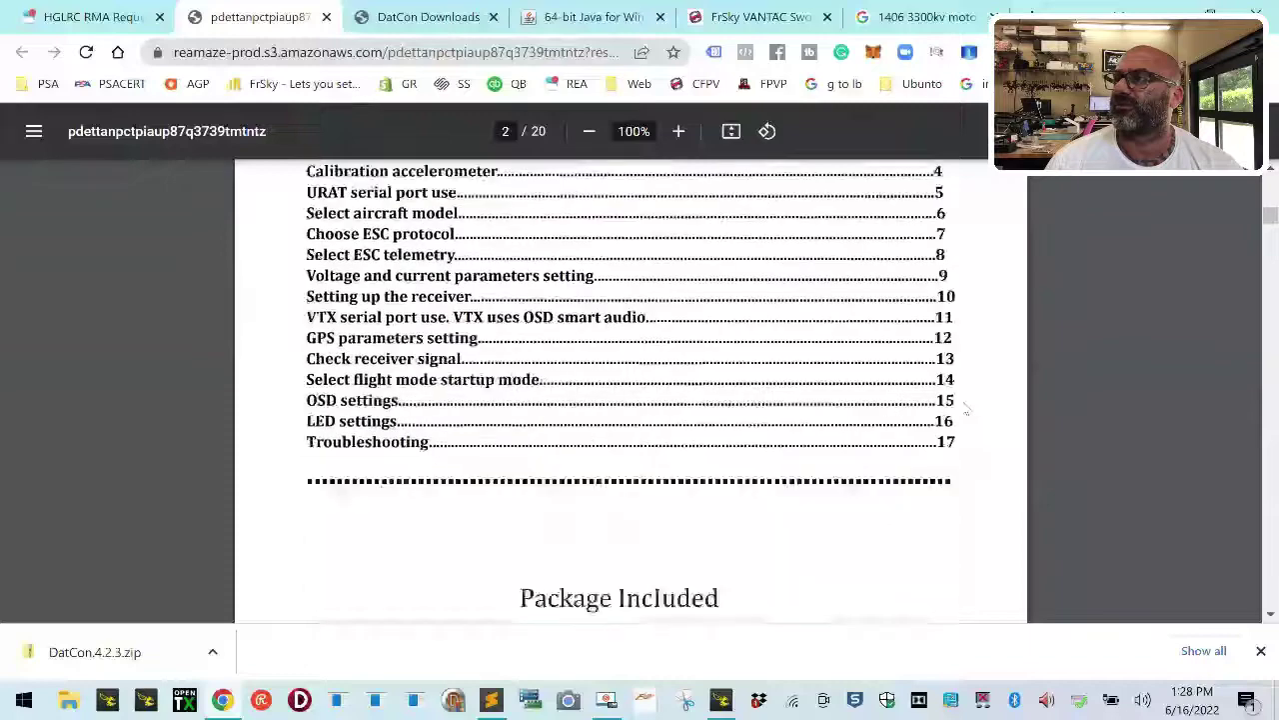
scroll(966, 410, "down", 10)
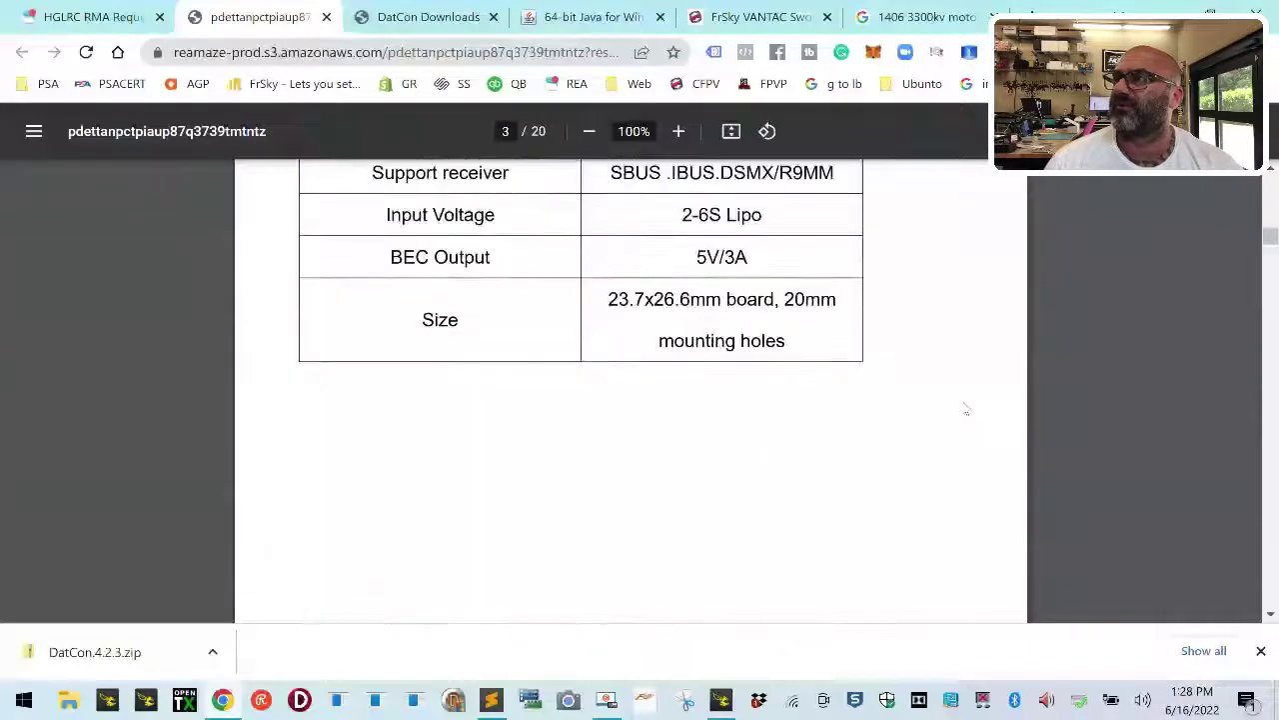
scroll(967, 410, "up", 4)
scroll(966, 410, "down", 10)
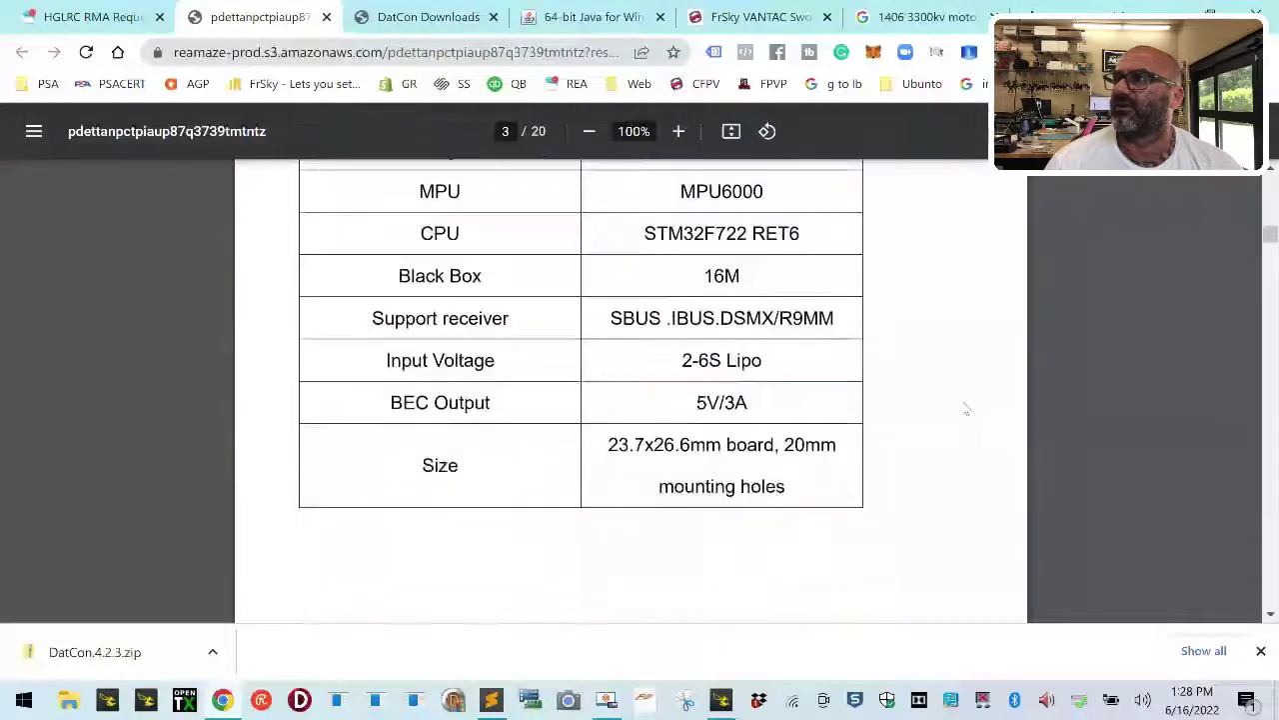
scroll(967, 410, "down", 10)
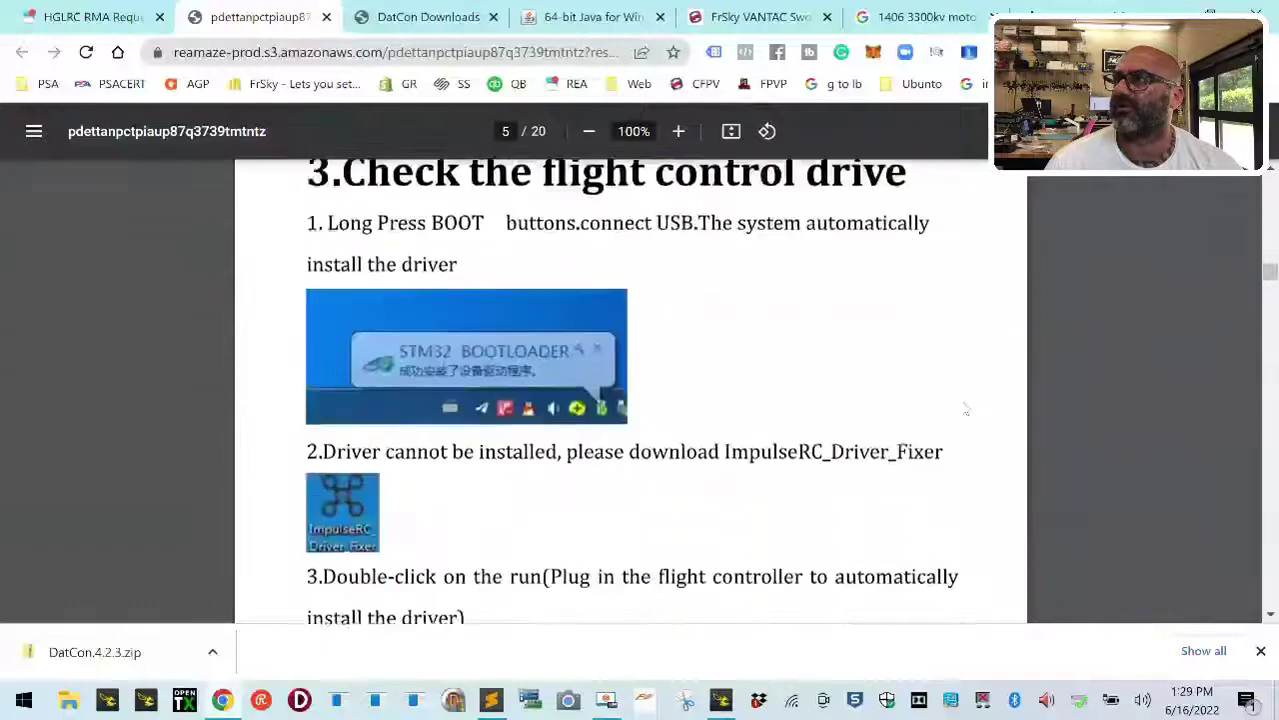
scroll(966, 410, "down", 4)
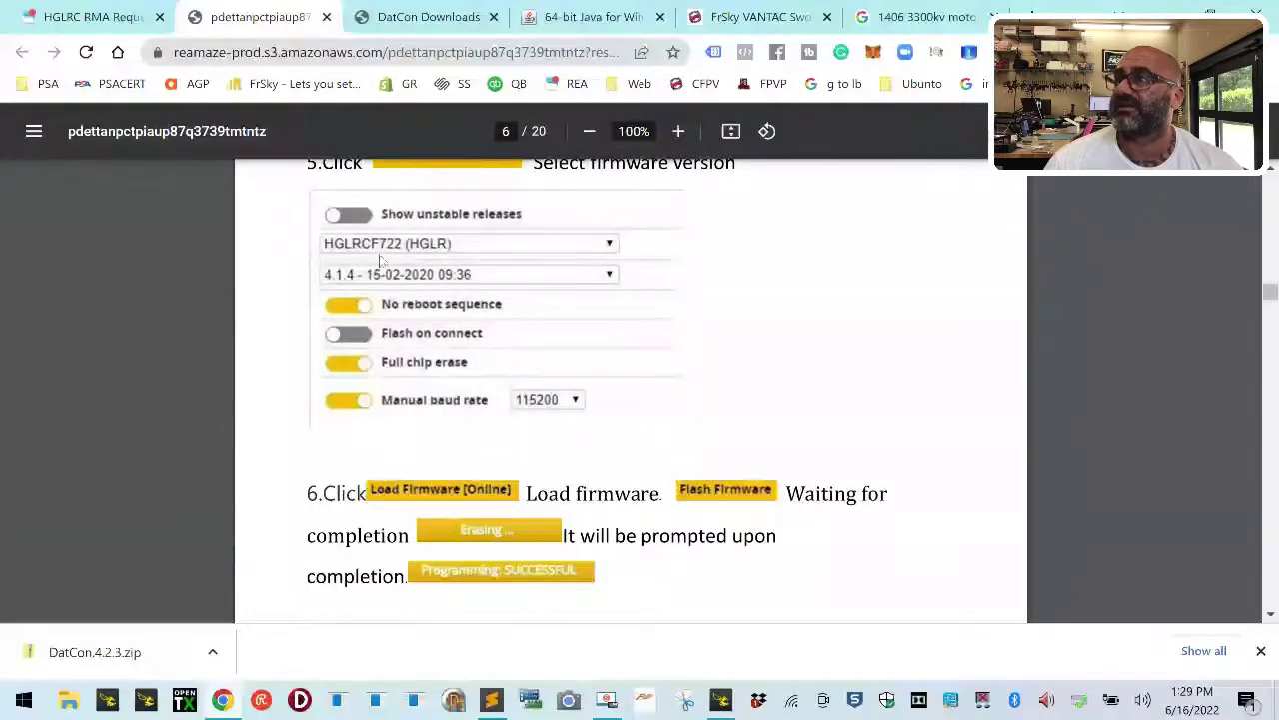
Step: Switch to Betaflight Configurator, disconnect the board and browse the Firmware Flasher's target list for the ZEUS boards
left_click(720, 700)
left_click(1239, 70)
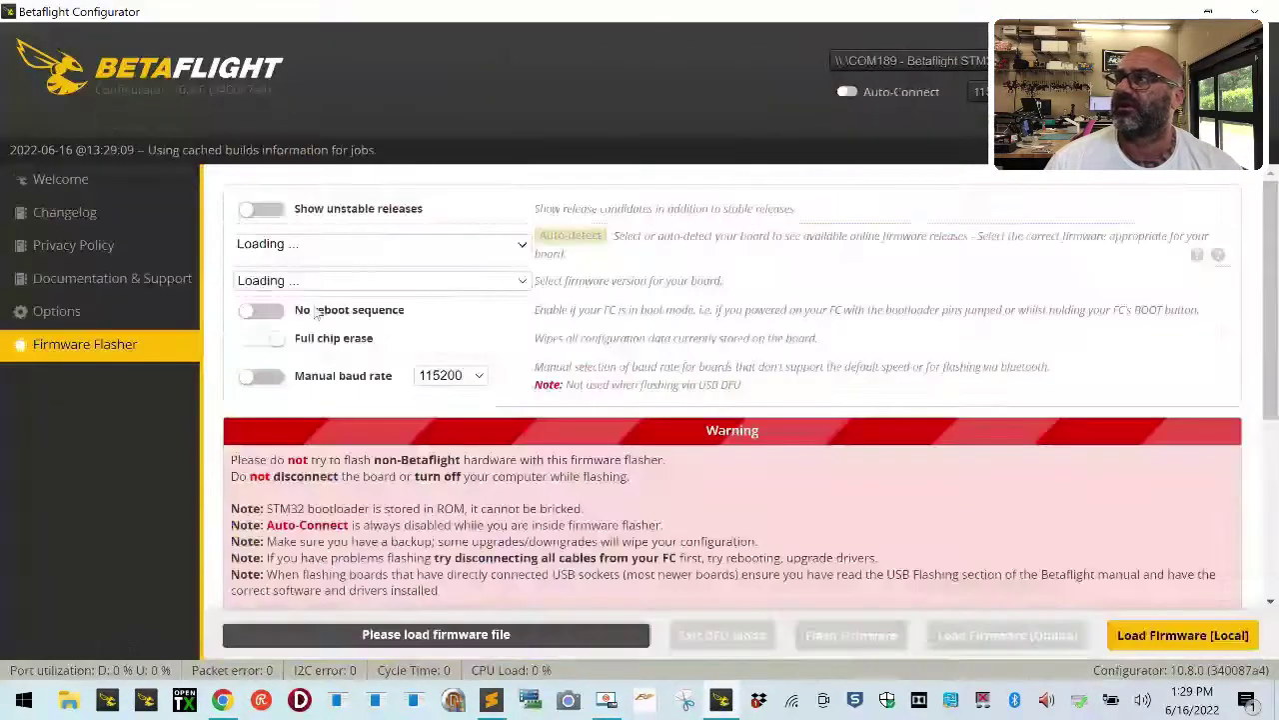
left_click(341, 248)
scroll(322, 424, "down", 15)
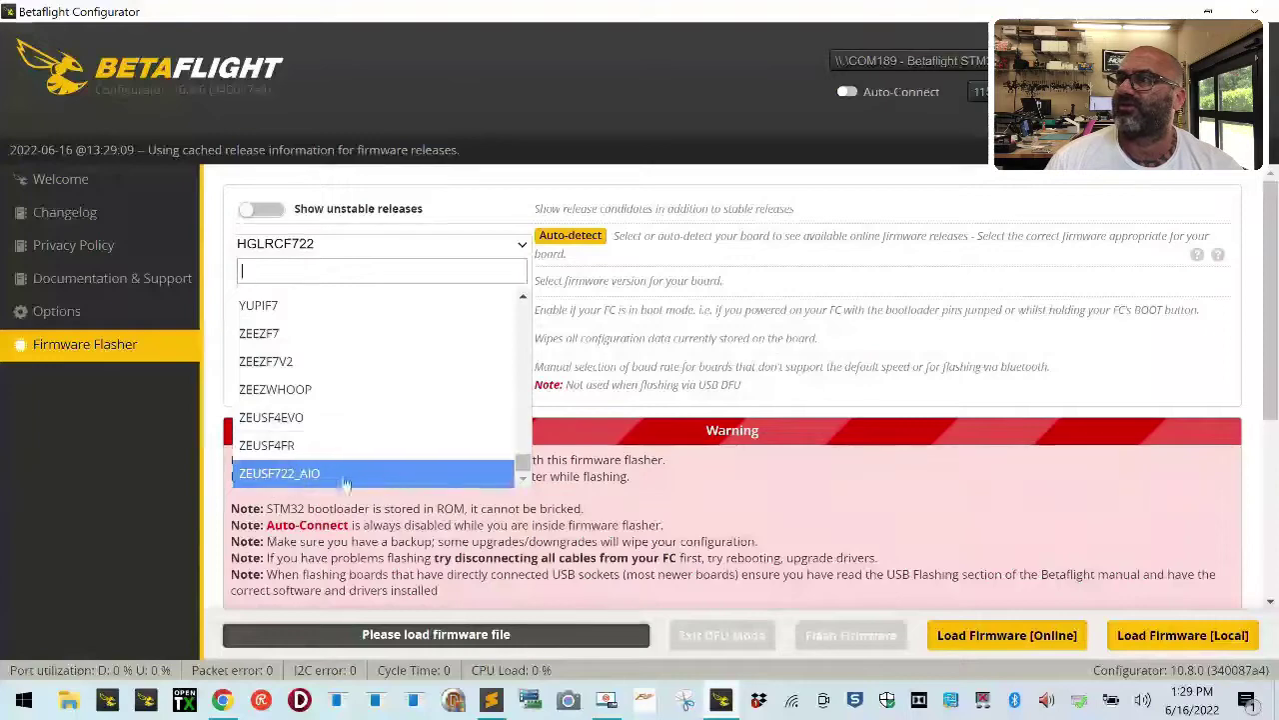
key("Up")
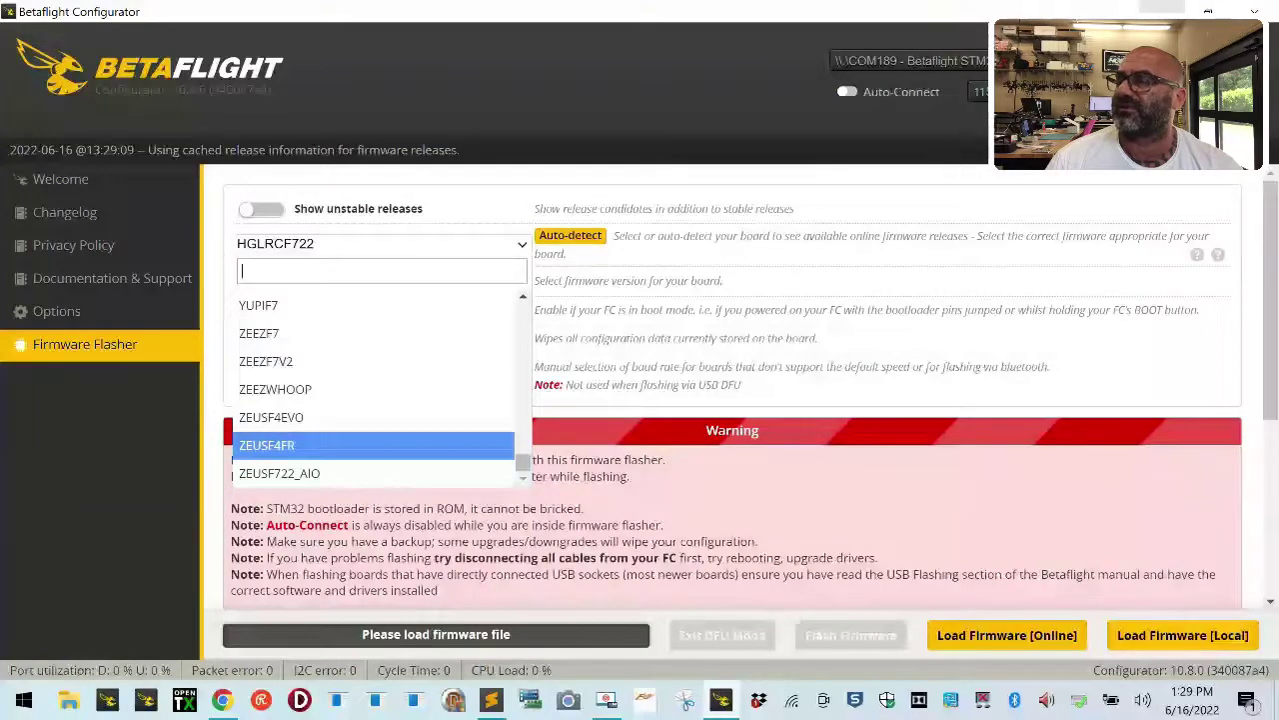
Step: Switch back to the manual in Chrome and review its firmware selection, accelerometer calibration and serial port use sections
key("alt+Tab")
scroll(655, 420, "up", 4)
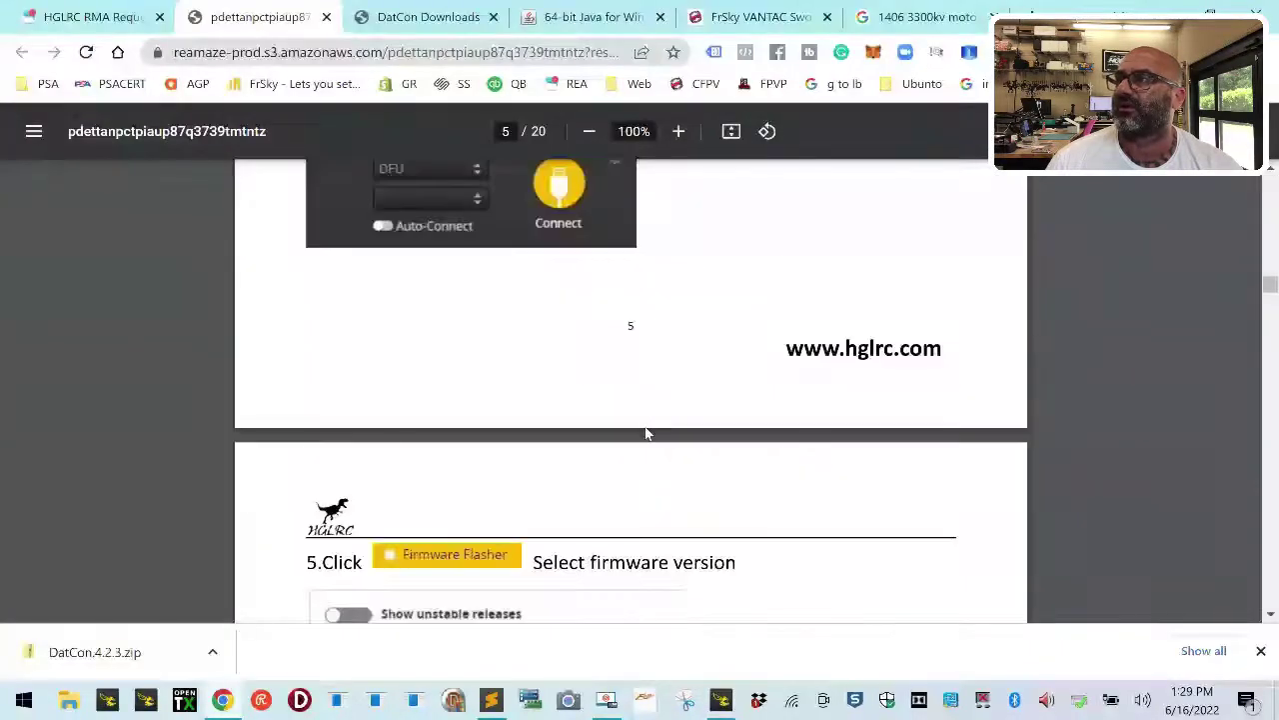
scroll(646, 433, "down", 2)
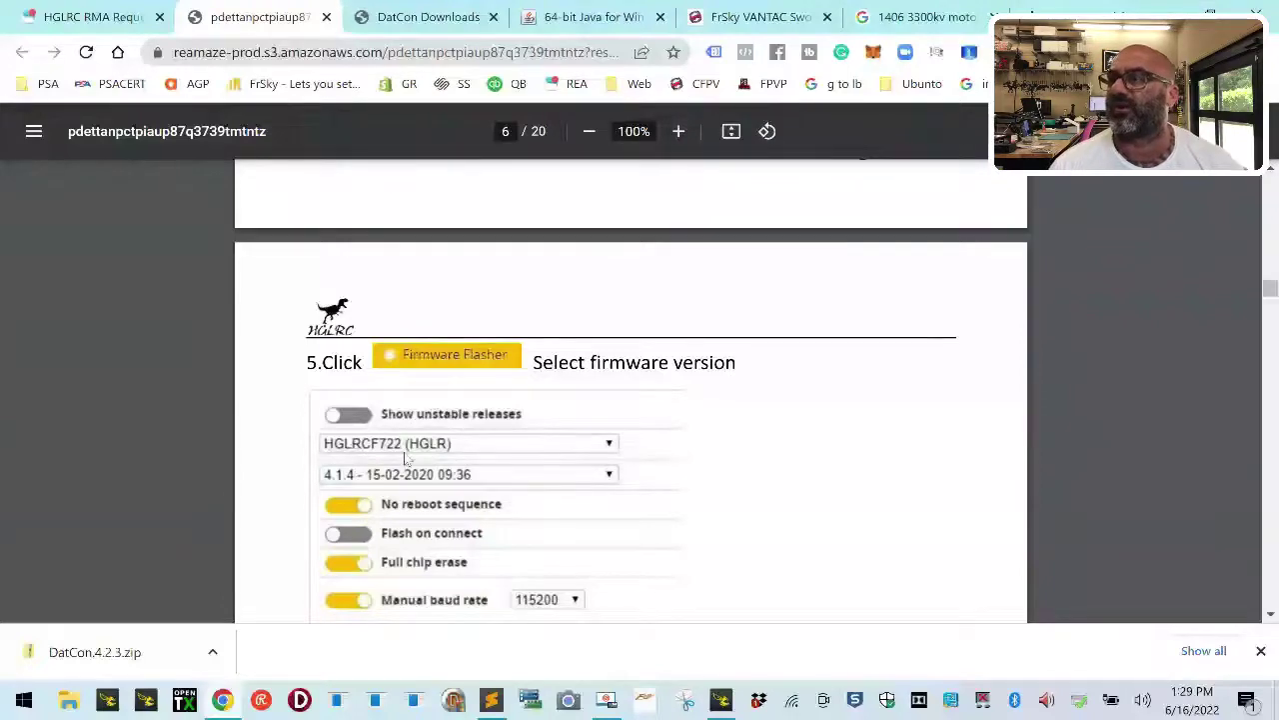
scroll(405, 458, "down", 4)
scroll(405, 458, "up", 2)
scroll(405, 458, "down", 1)
scroll(405, 458, "down", 10)
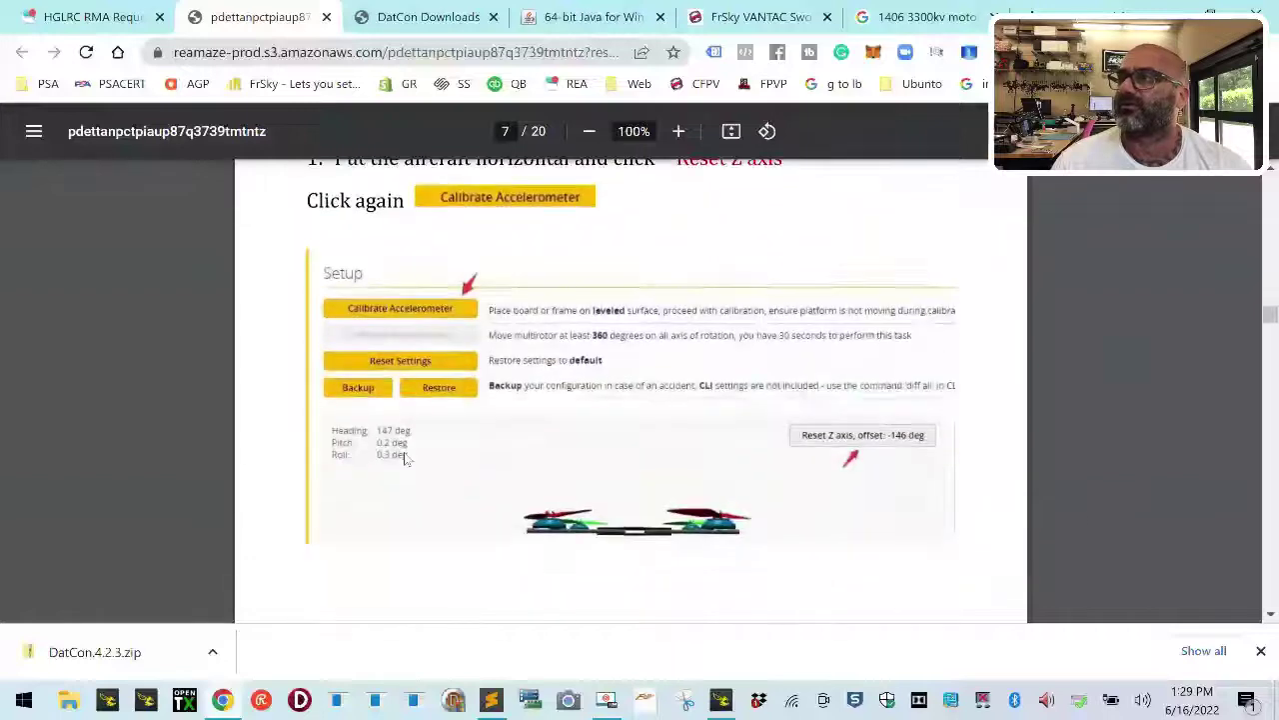
scroll(404, 458, "down", 5)
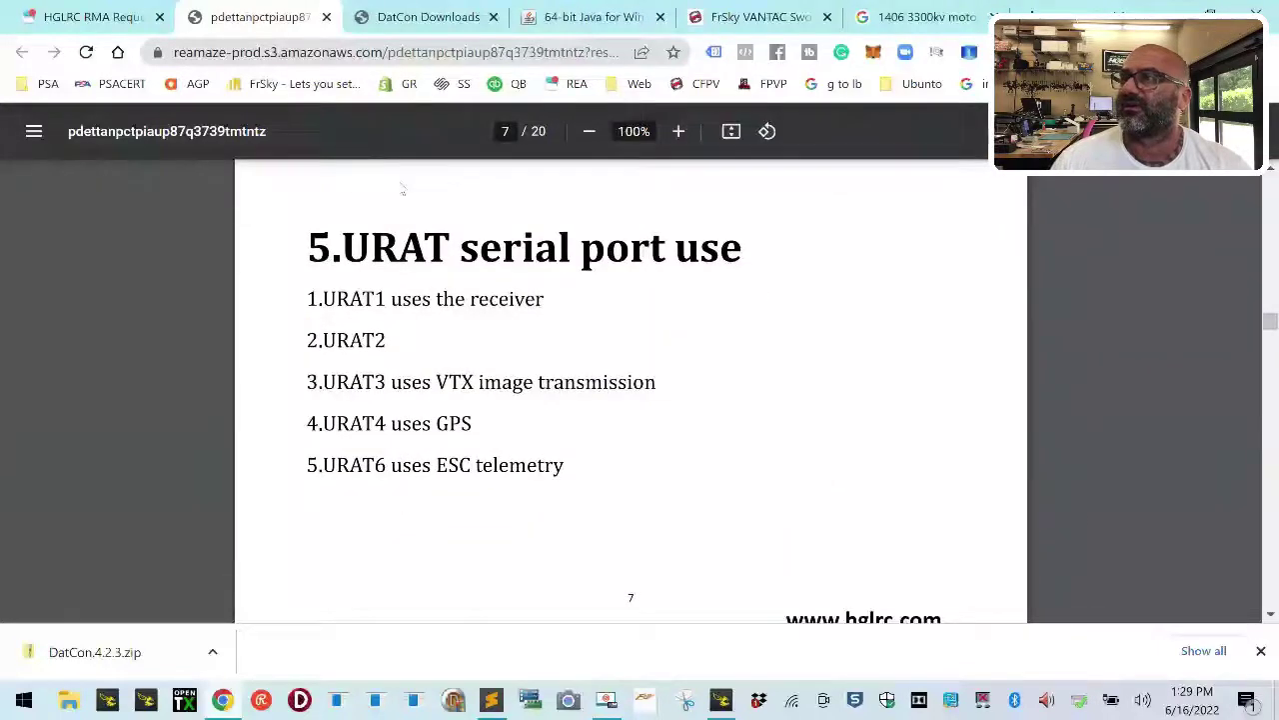
left_click_drag(331, 302, 380, 294)
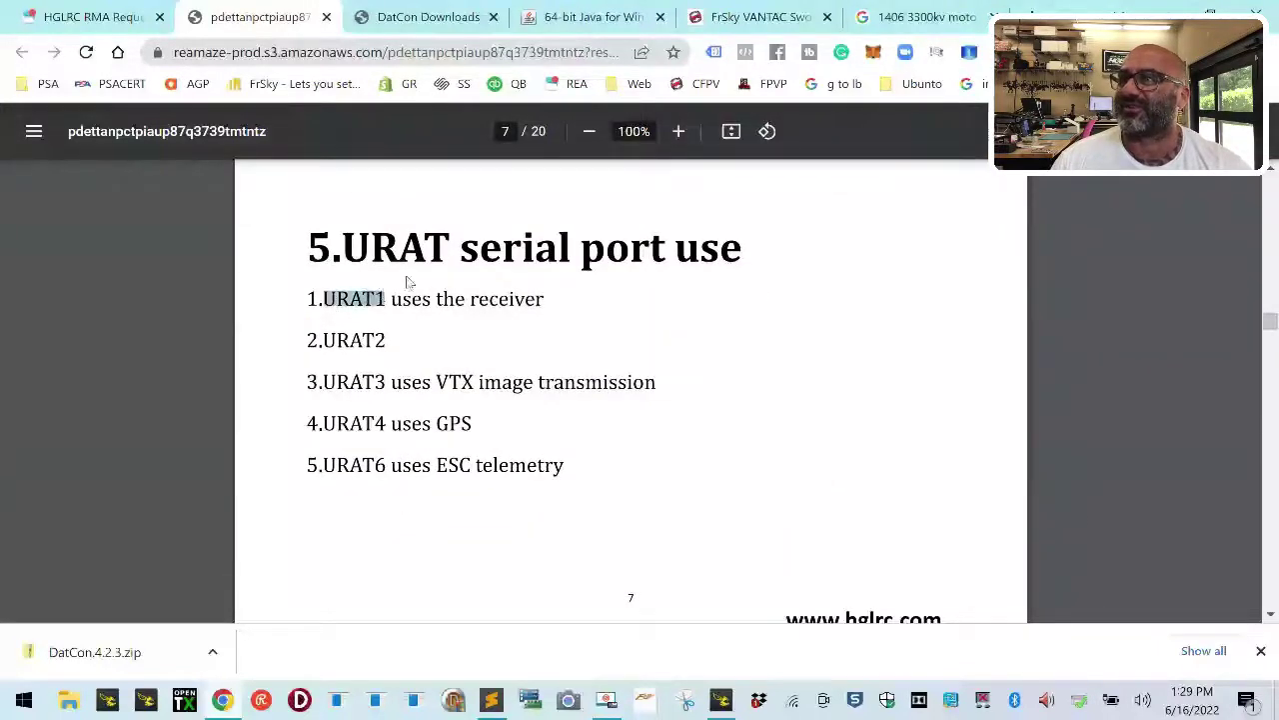
left_click_drag(450, 240, 348, 248)
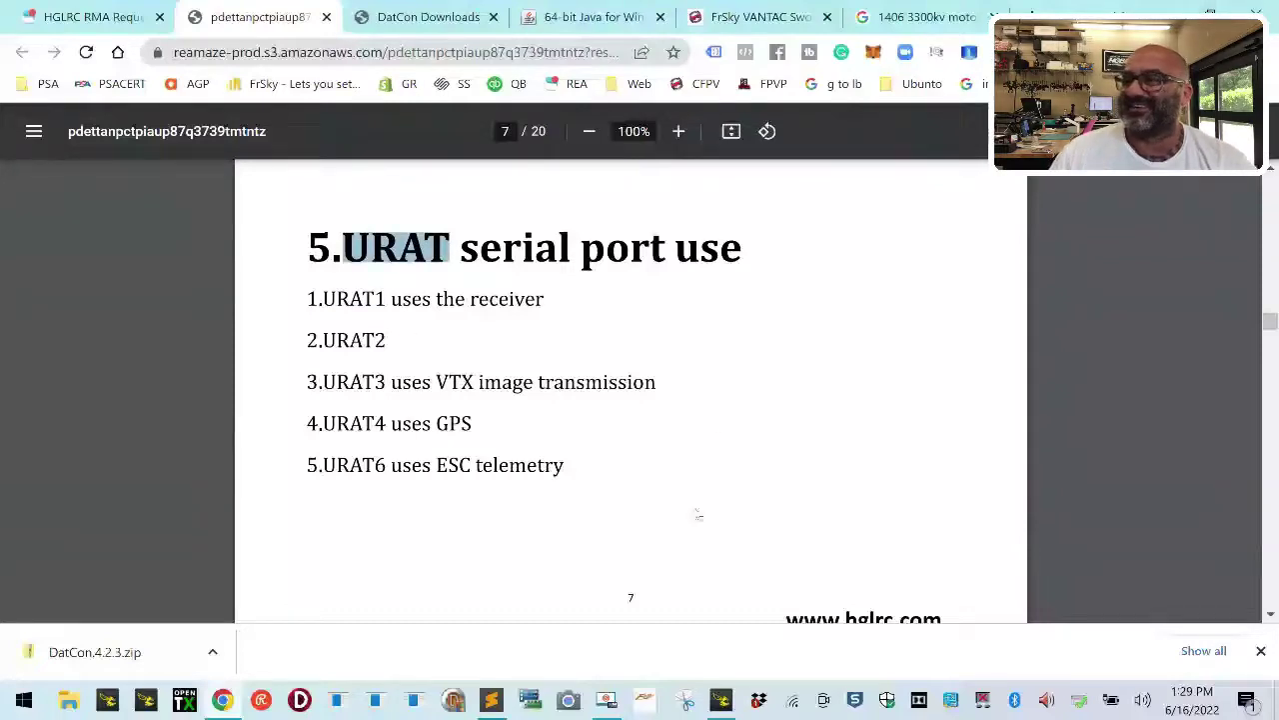
mouse_move(735, 712)
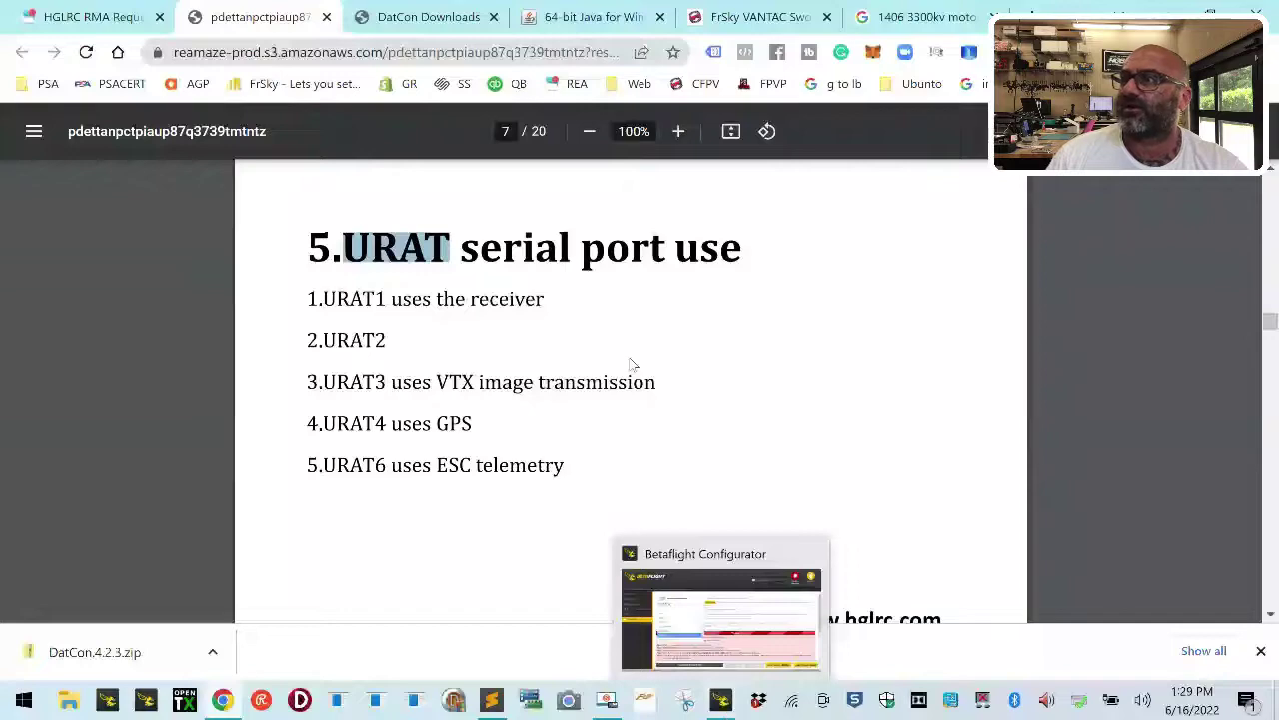
Step: Review the manual's ESC protocol and ESC telemetry sections, and return to the serial port assignments
scroll(630, 364, "down", 15)
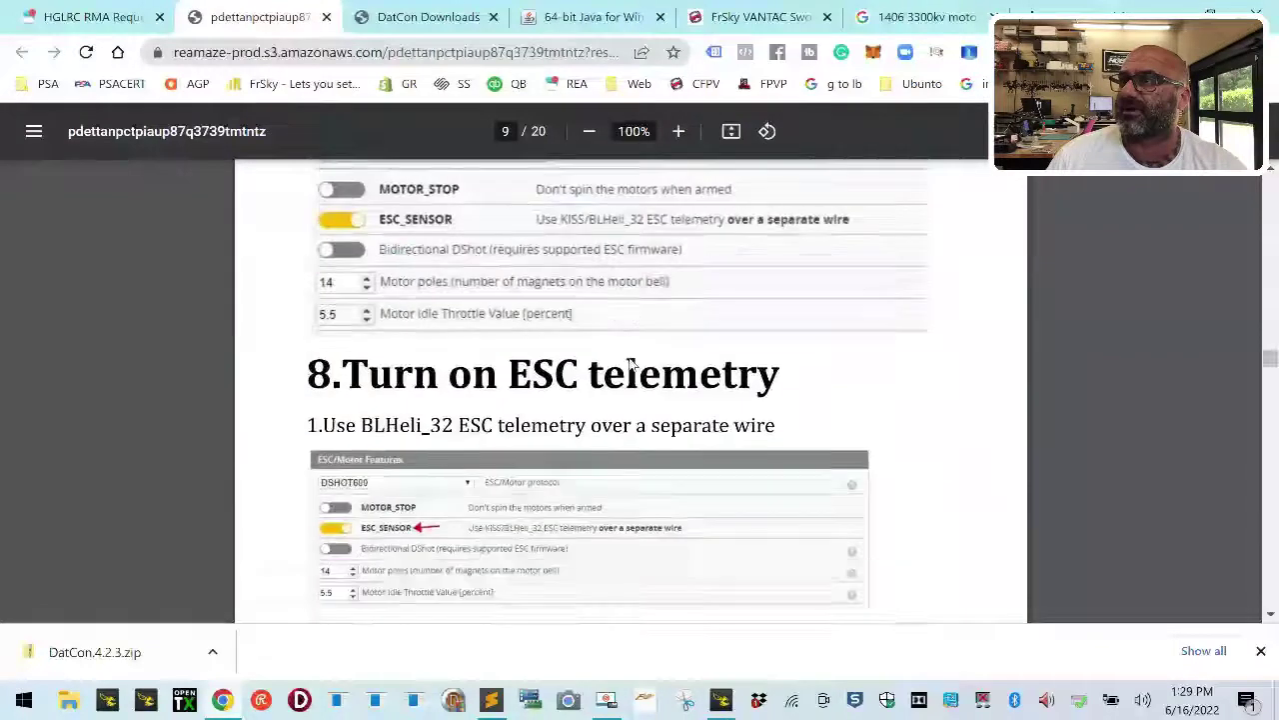
scroll(630, 364, "down", 5)
scroll(631, 364, "up", 4)
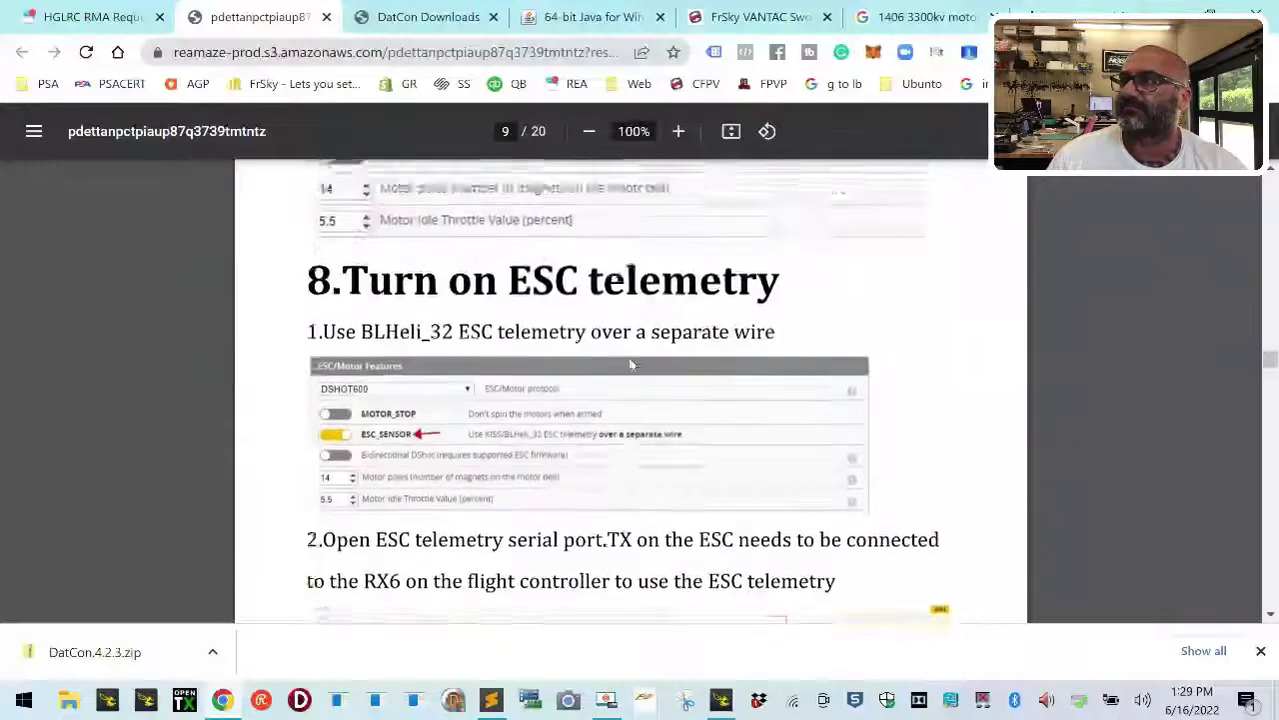
scroll(631, 363, "up", 1)
scroll(630, 364, "up", 9)
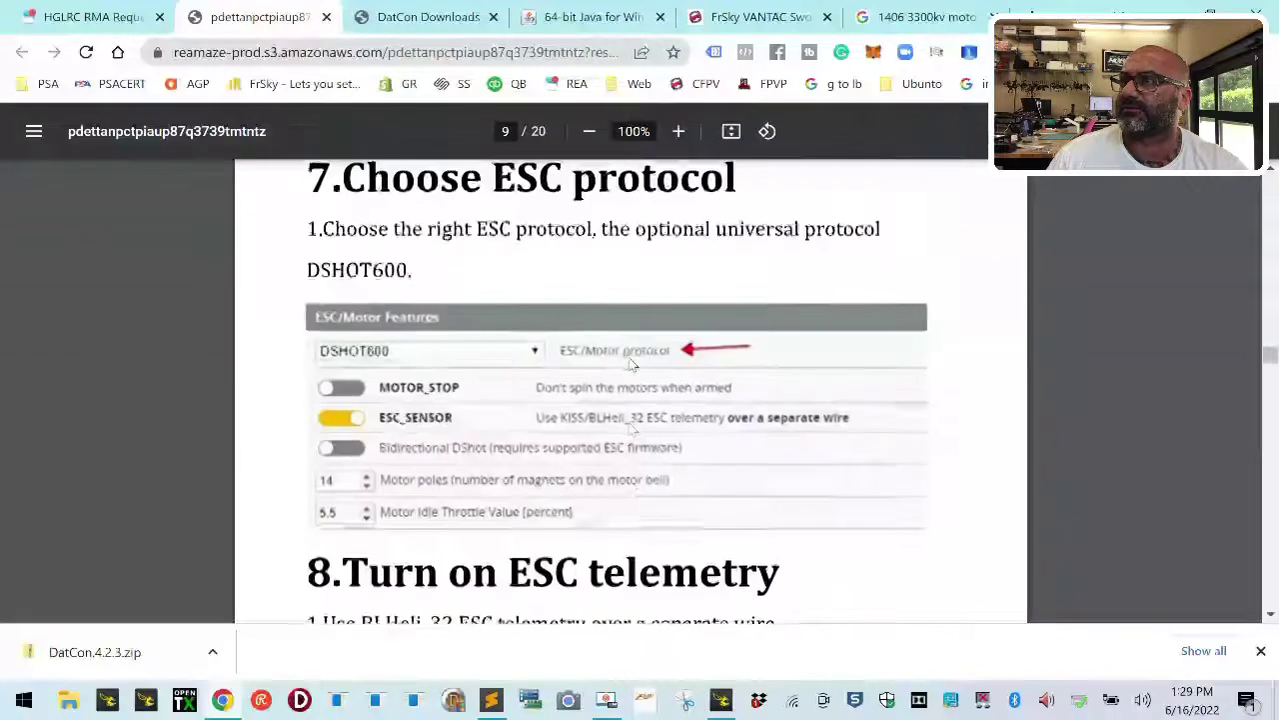
scroll(630, 364, "up", 10)
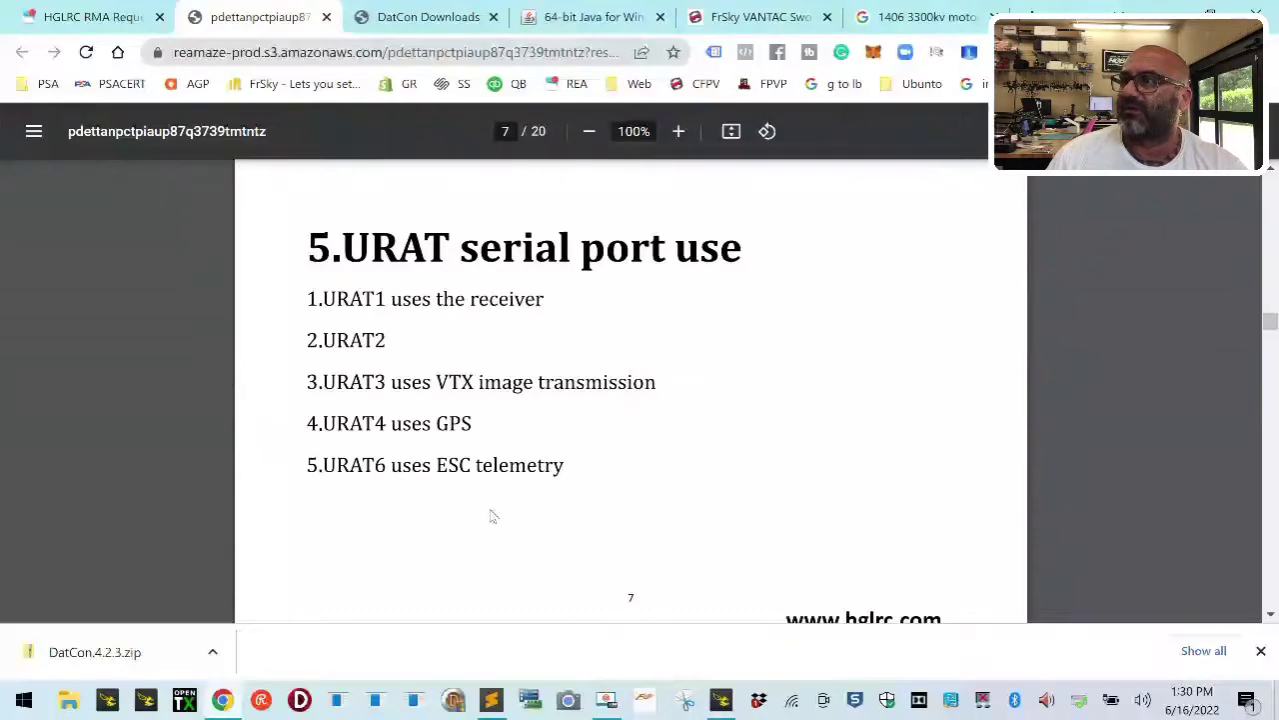
Step: Skim the rest of the manual, covering the motor, receiver, VTX wiring, GPS, flight mode and LED settings sections
scroll(491, 515, "down", 20)
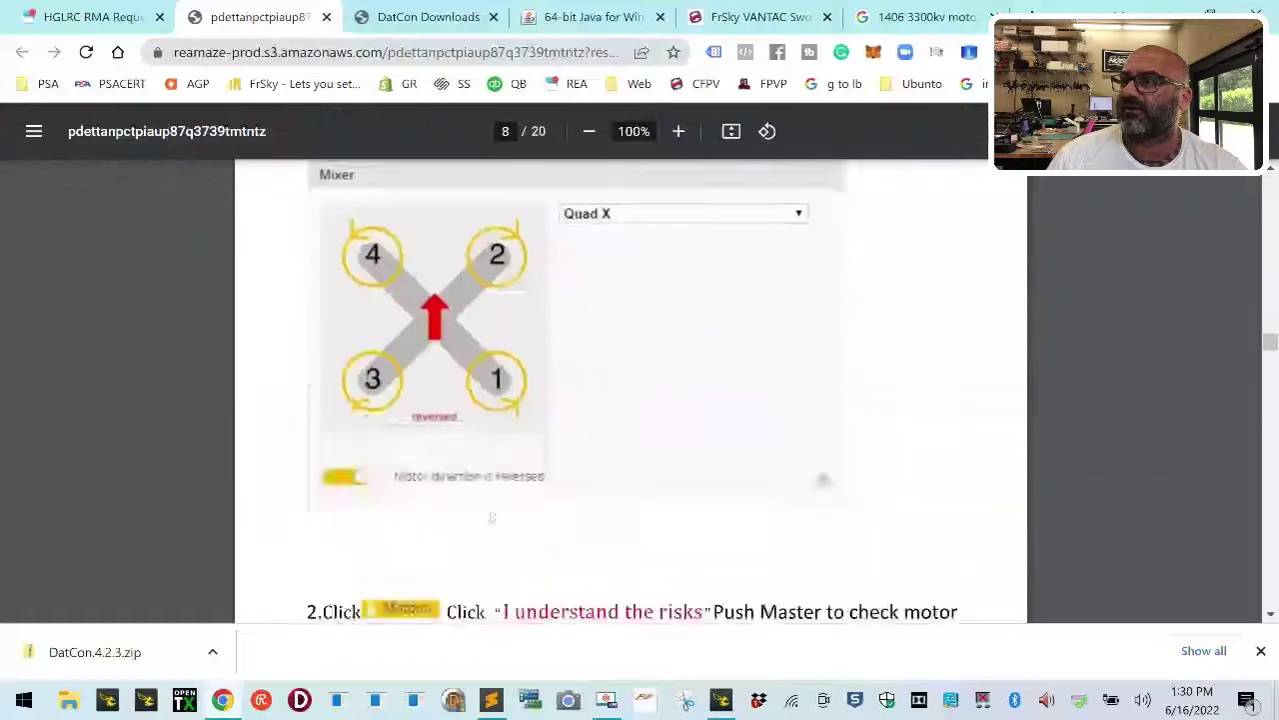
scroll(491, 516, "down", 8)
scroll(490, 516, "up", 4)
scroll(491, 516, "down", 2)
scroll(491, 516, "down", 10)
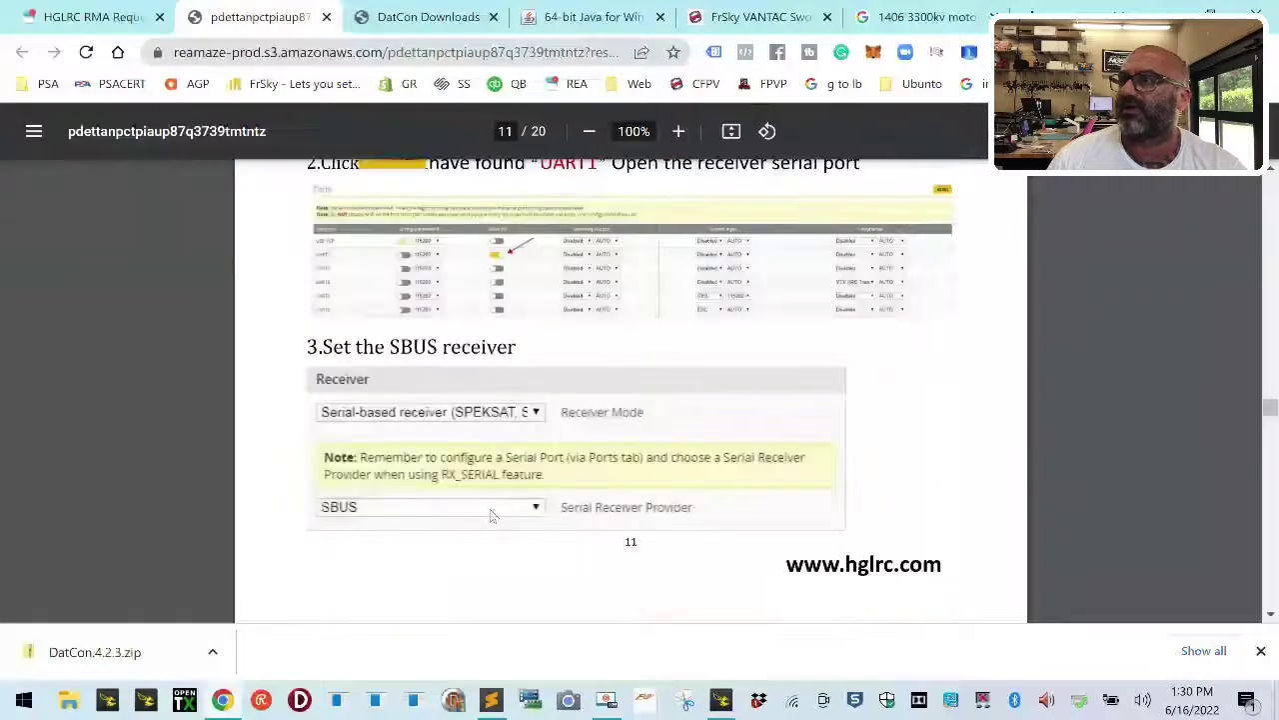
scroll(491, 516, "down", 15)
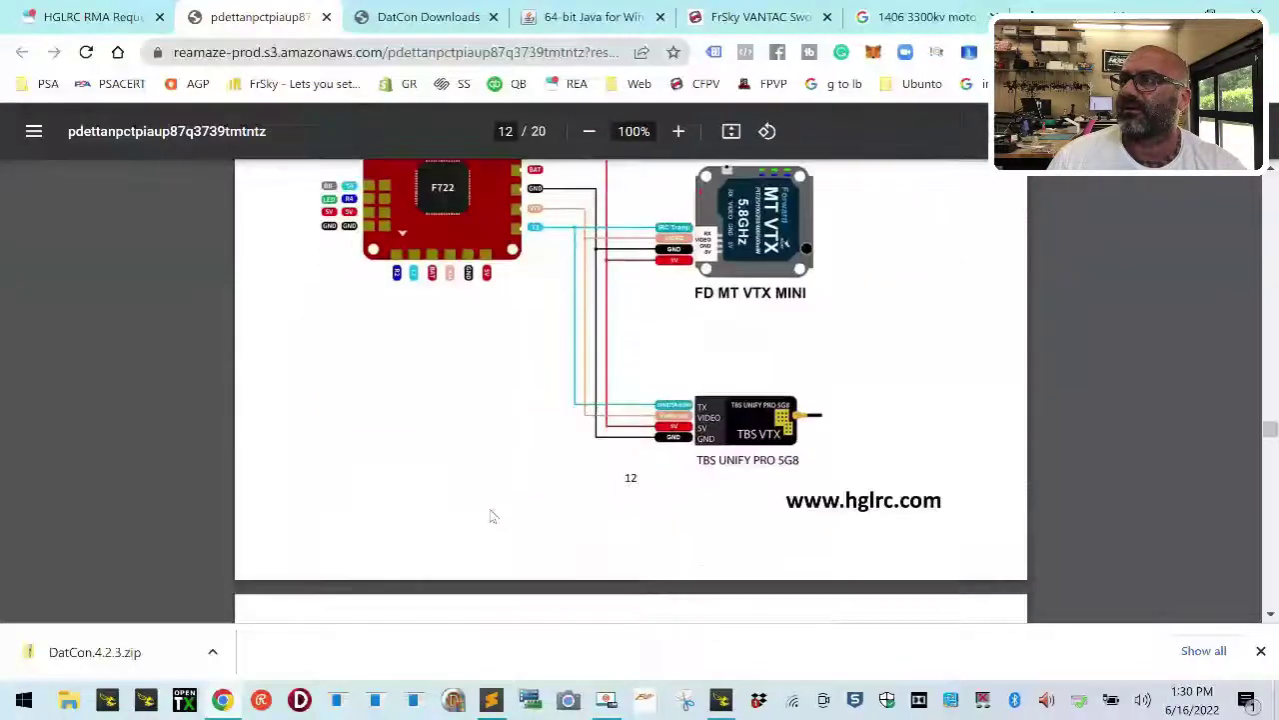
scroll(491, 516, "down", 15)
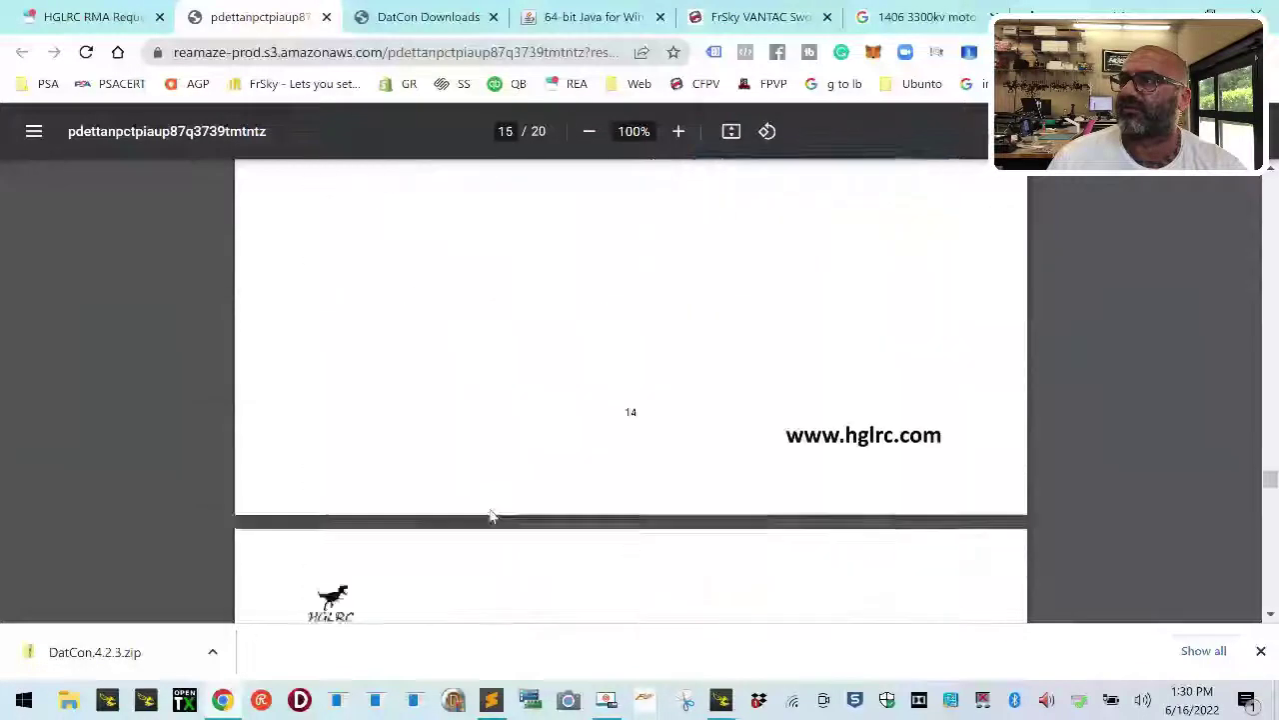
scroll(491, 516, "down", 3)
scroll(491, 516, "up", 3)
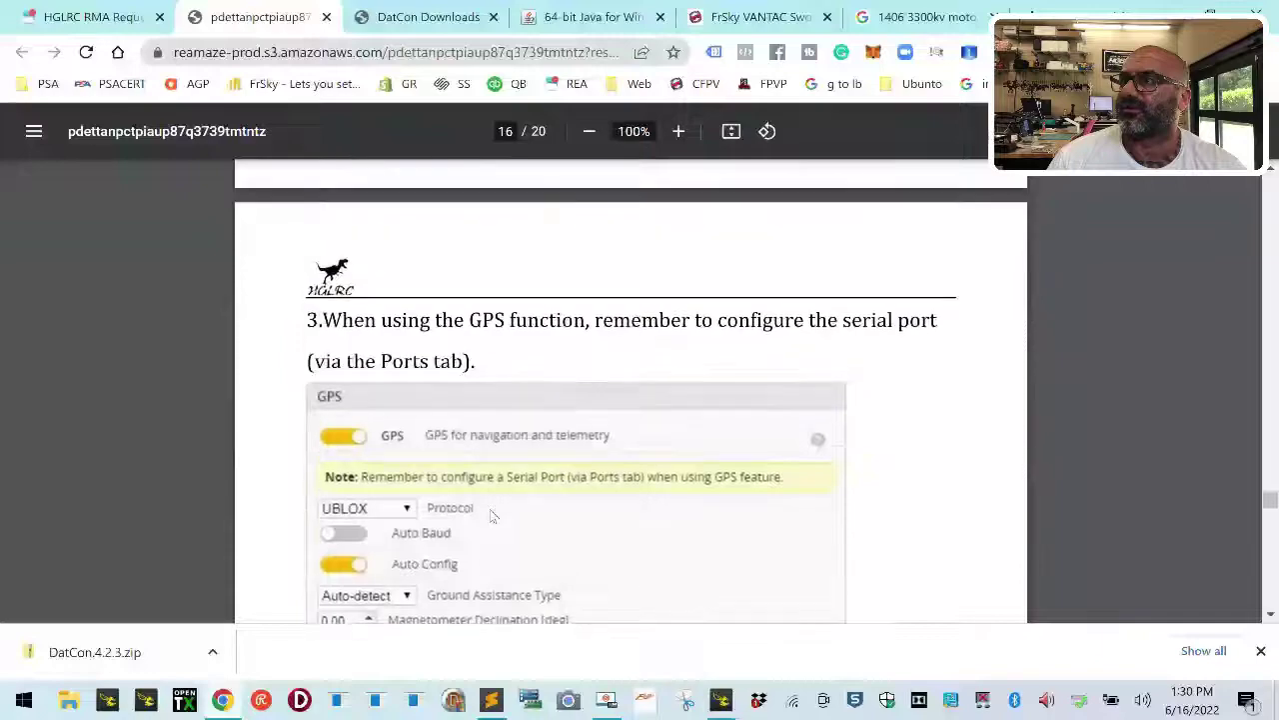
scroll(491, 516, "down", 12)
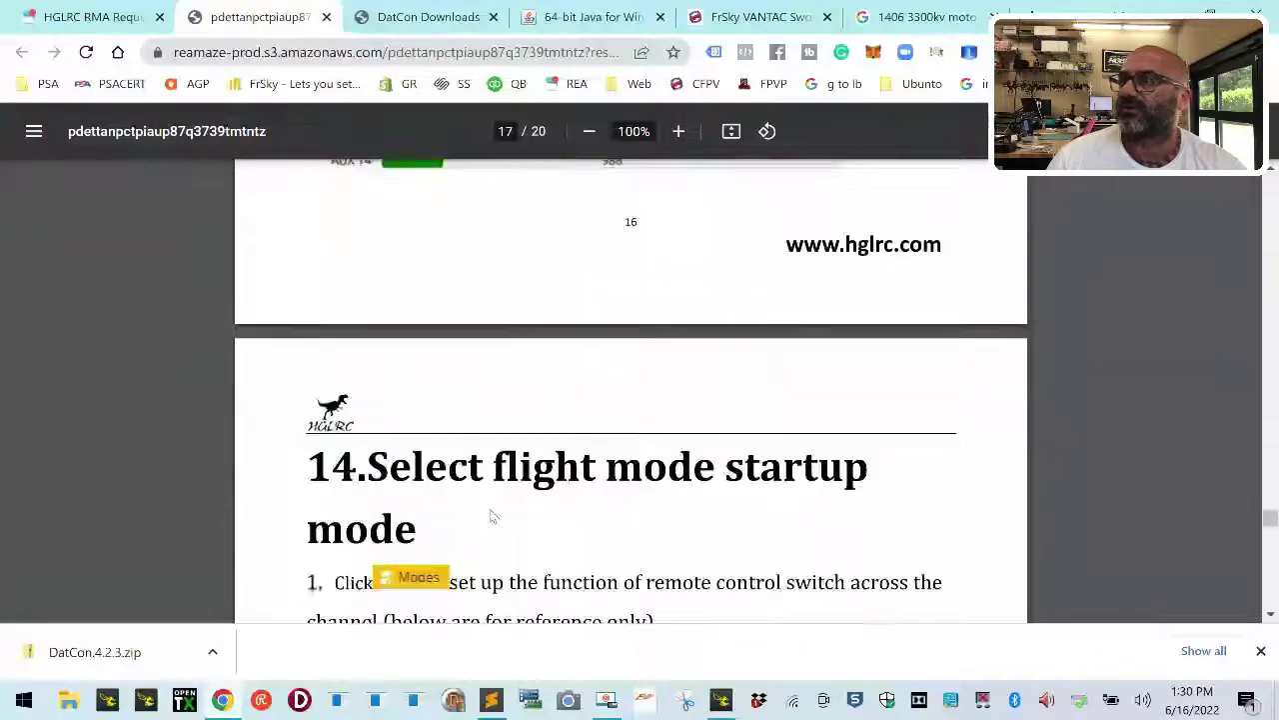
scroll(491, 515, "down", 12)
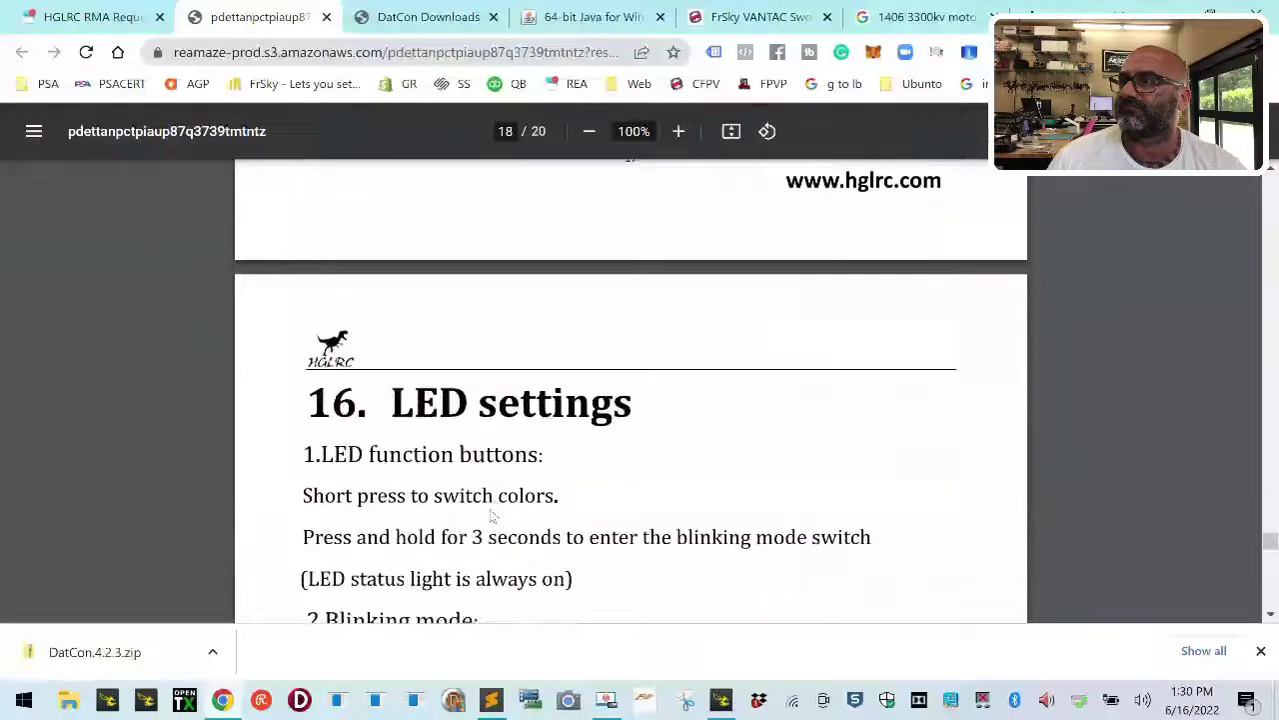
scroll(491, 516, "down", 15)
scroll(491, 517, "up", 20)
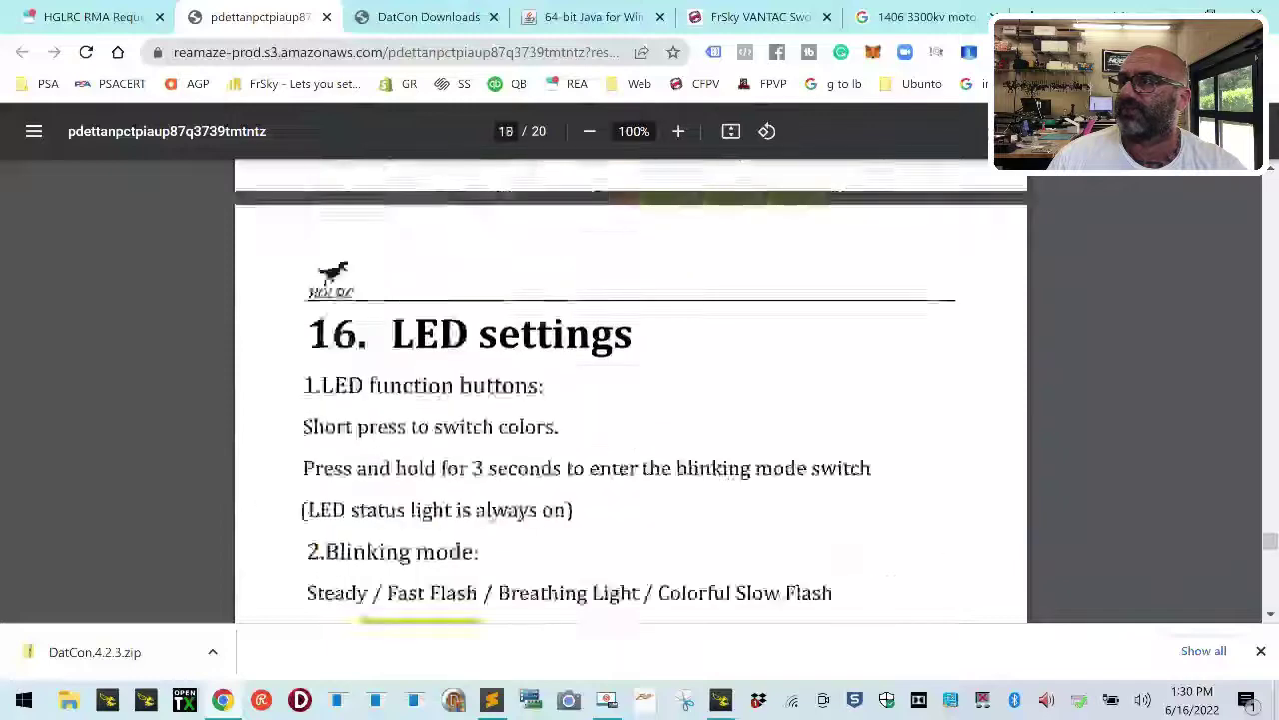
Step: Switch to Betaflight Configurator, connect the board and dismiss the warning, and calibrate the accelerometer and reset the Z axis
left_click(721, 699)
left_click(1227, 75)
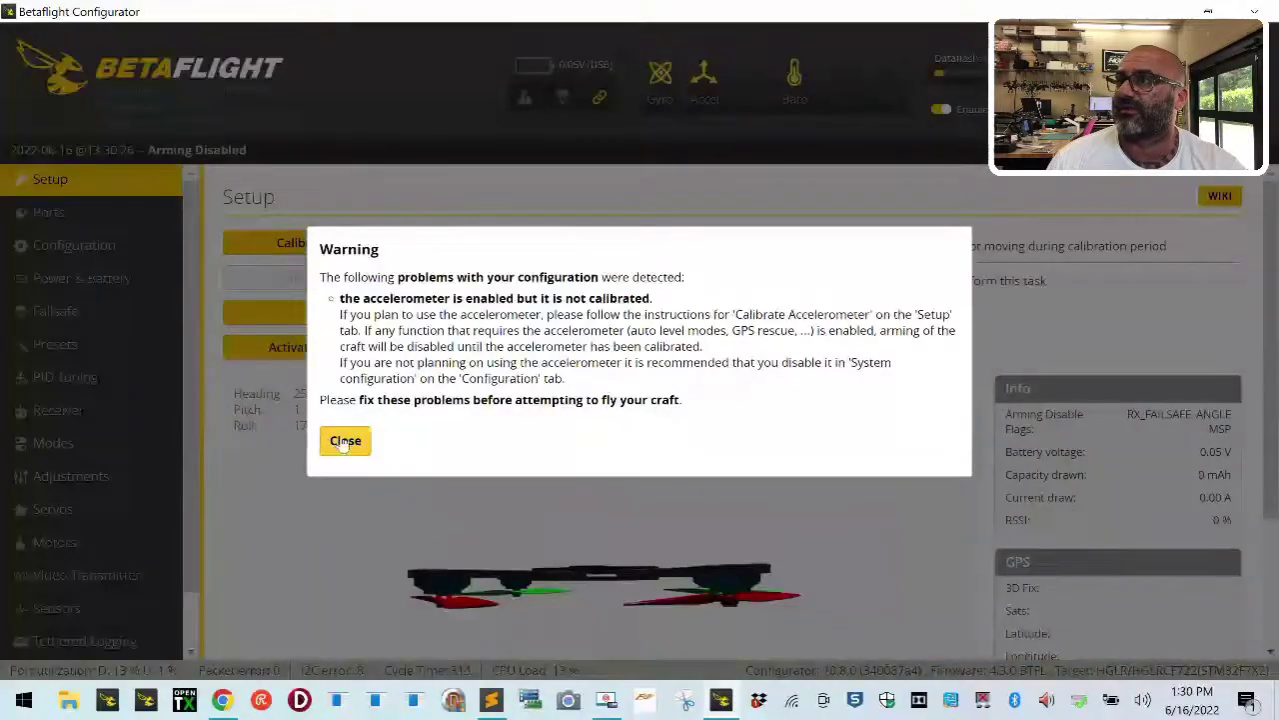
left_click(345, 441)
left_click(354, 242)
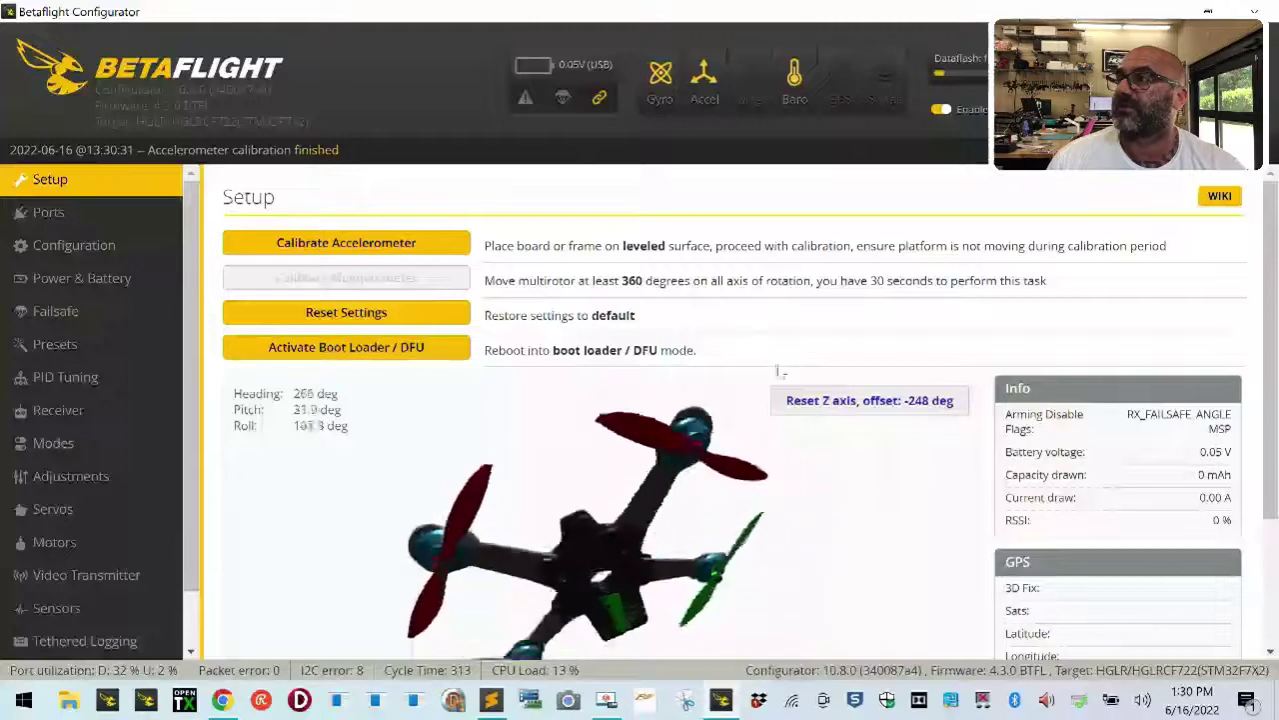
left_click(849, 402)
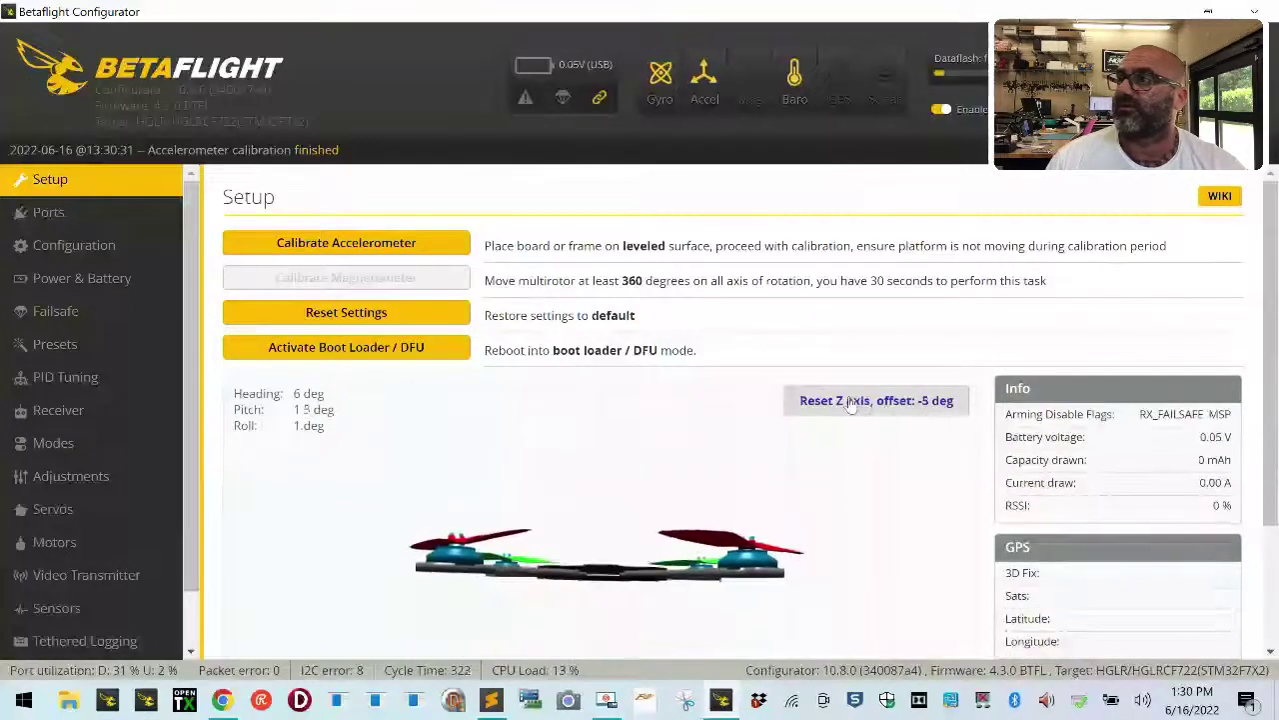
Step: Assign ESC sensor input to UART6, MSP to UART3 and GPS sensor input to UART4, and save and reboot
left_click(120, 220)
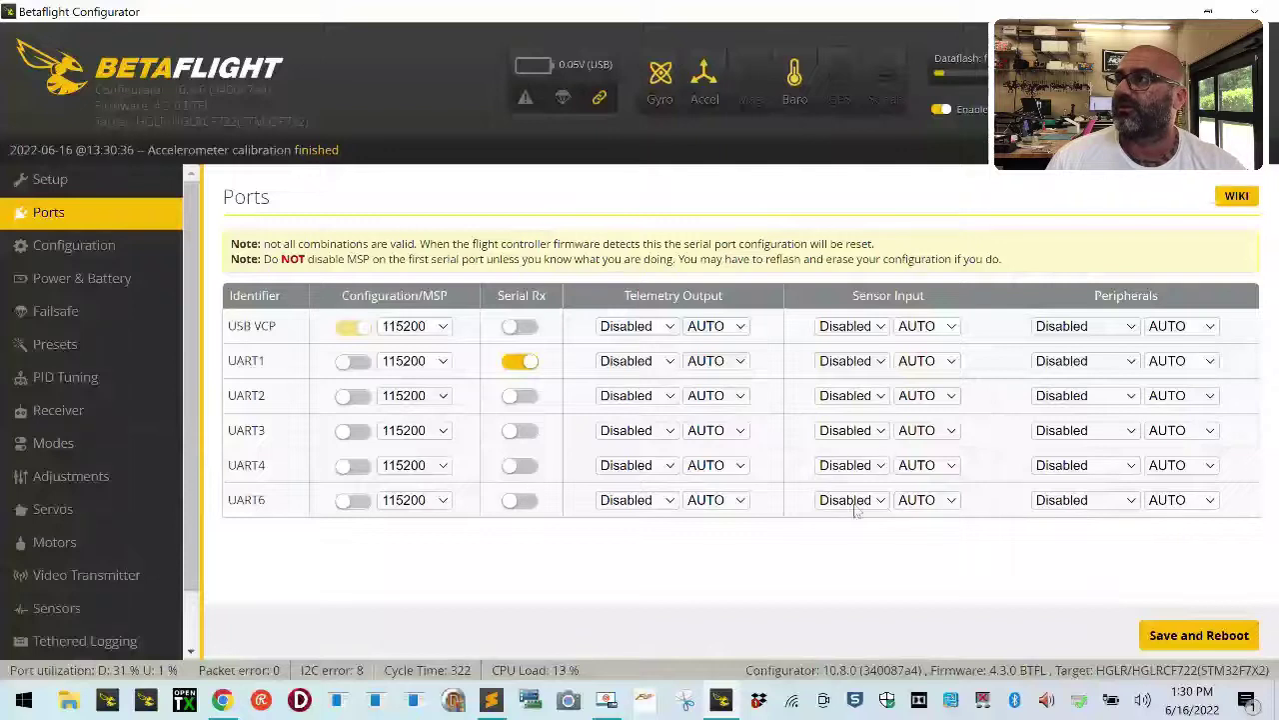
left_click(628, 499)
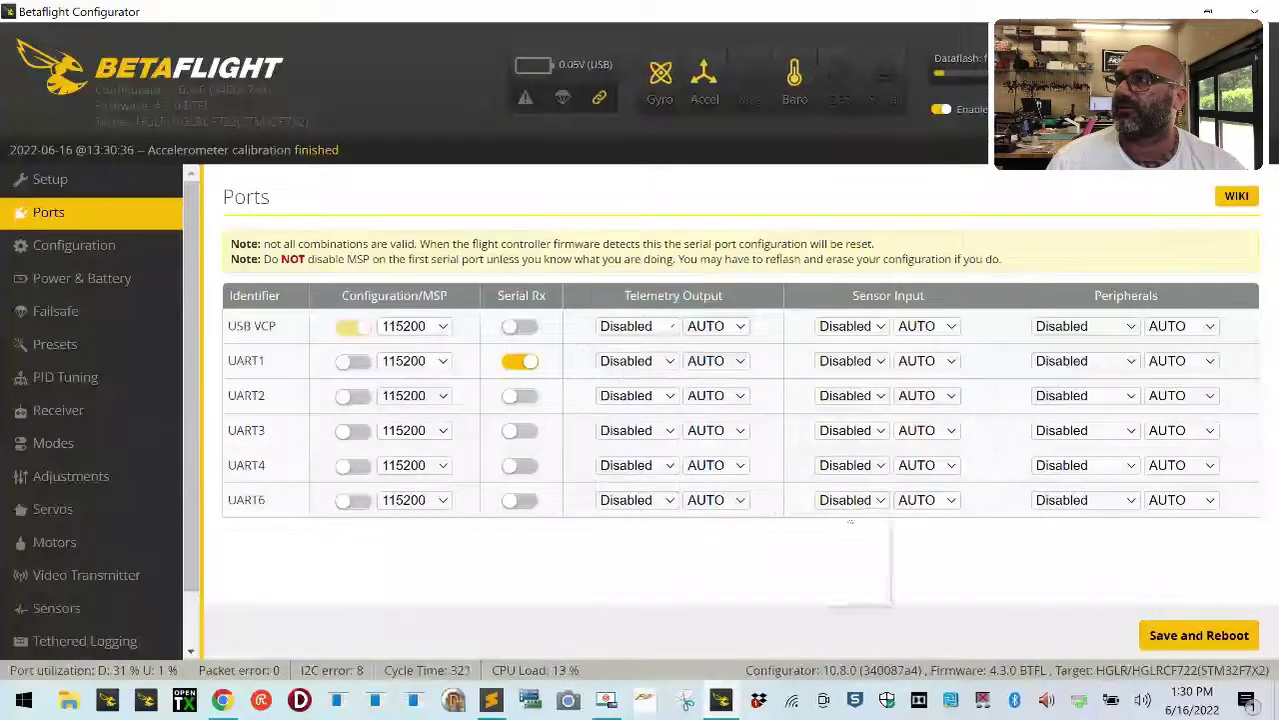
left_click(828, 592)
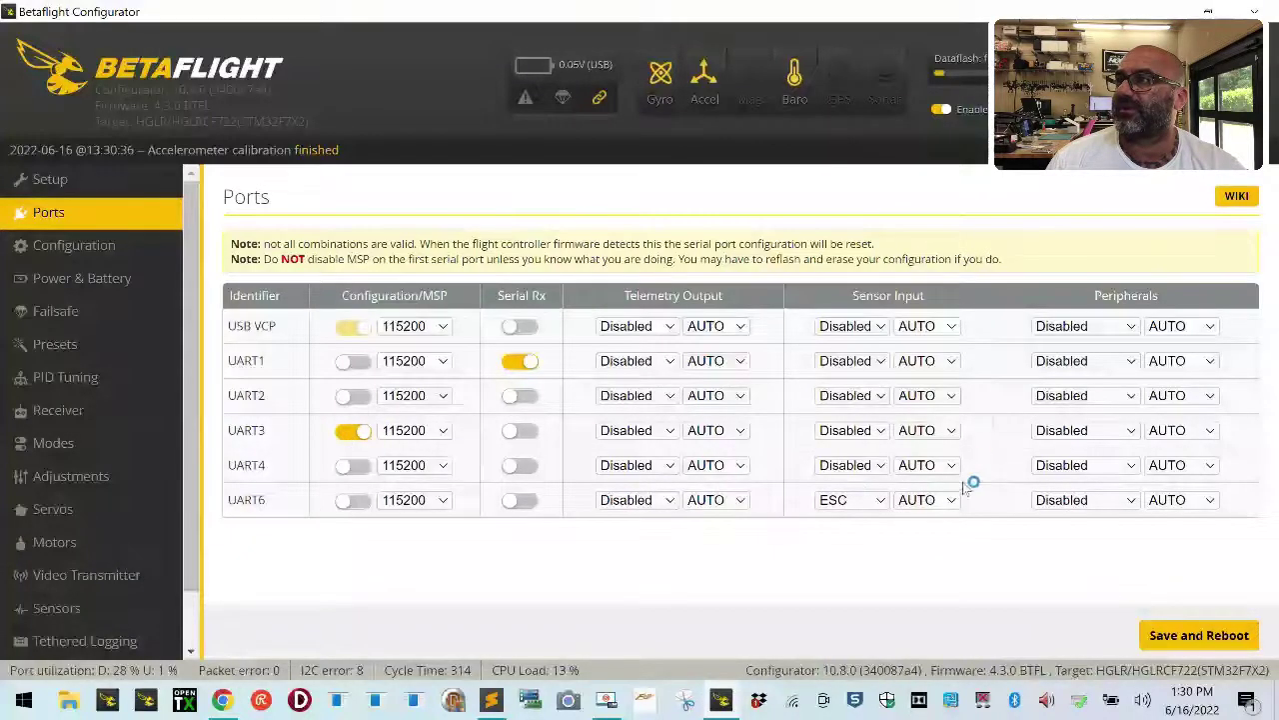
left_click(849, 465)
left_click(840, 521)
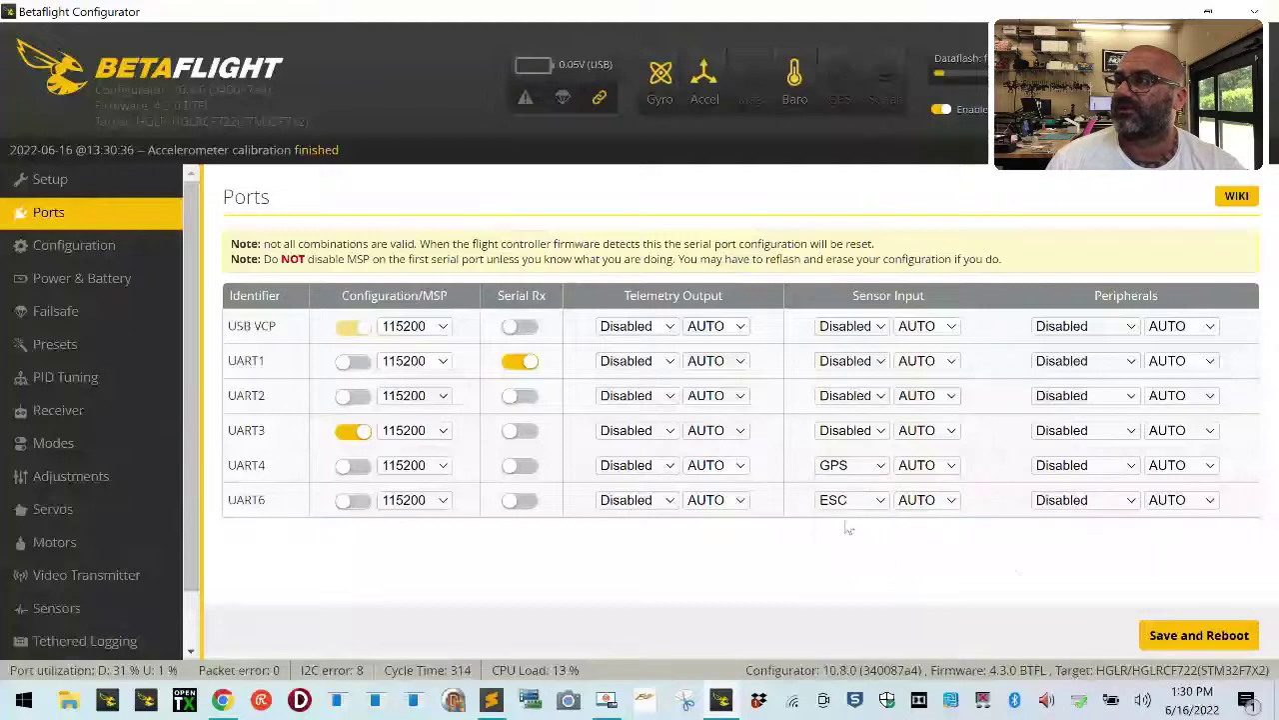
left_click(1197, 635)
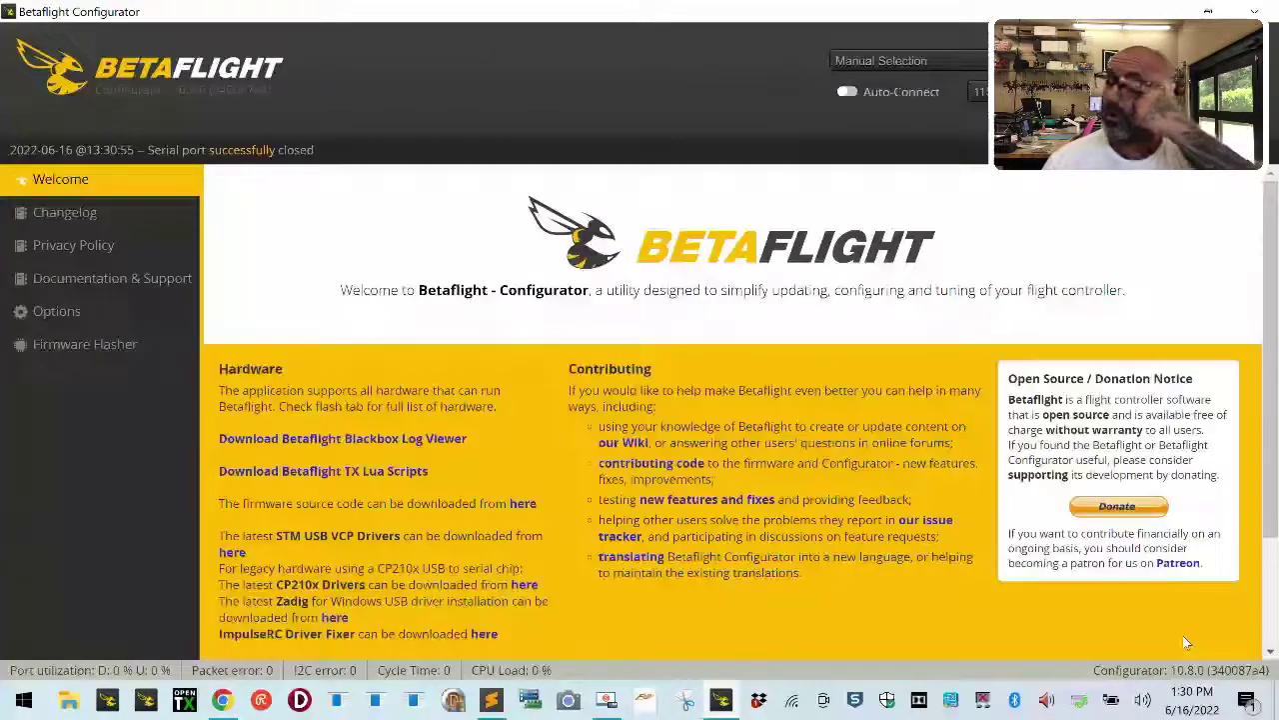
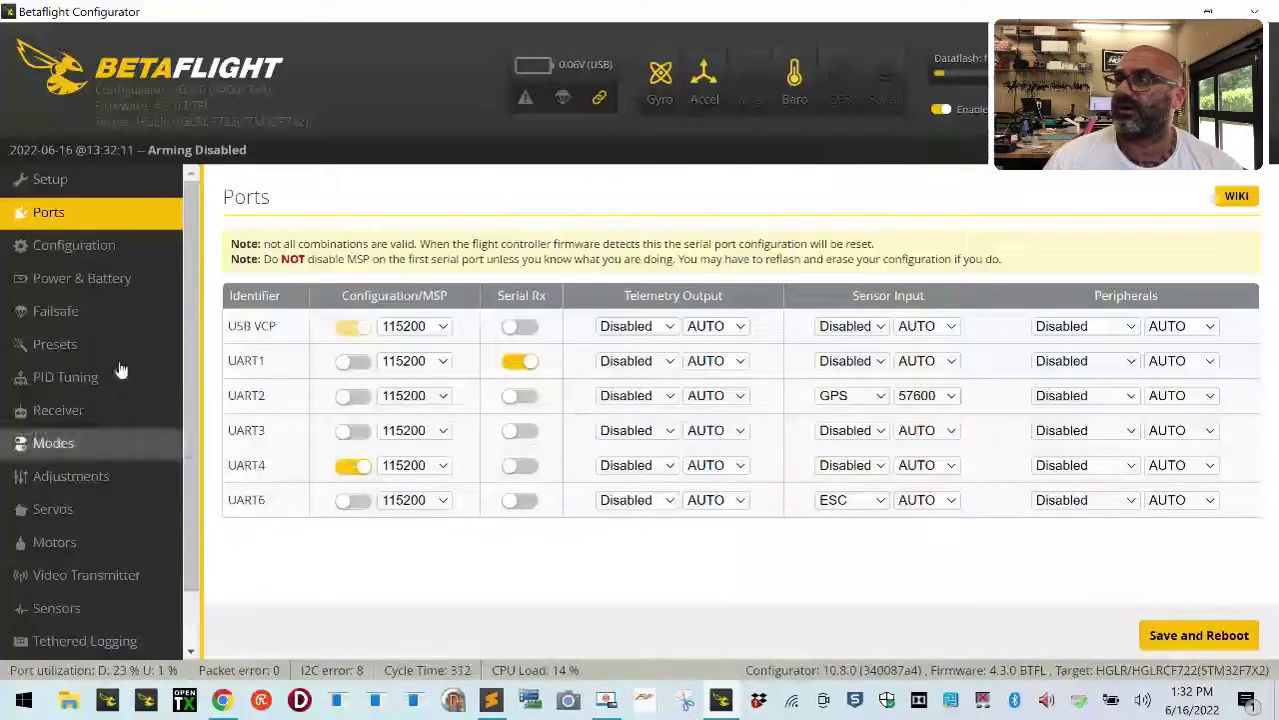
left_click(103, 284)
left_click(103, 313)
left_click(117, 247)
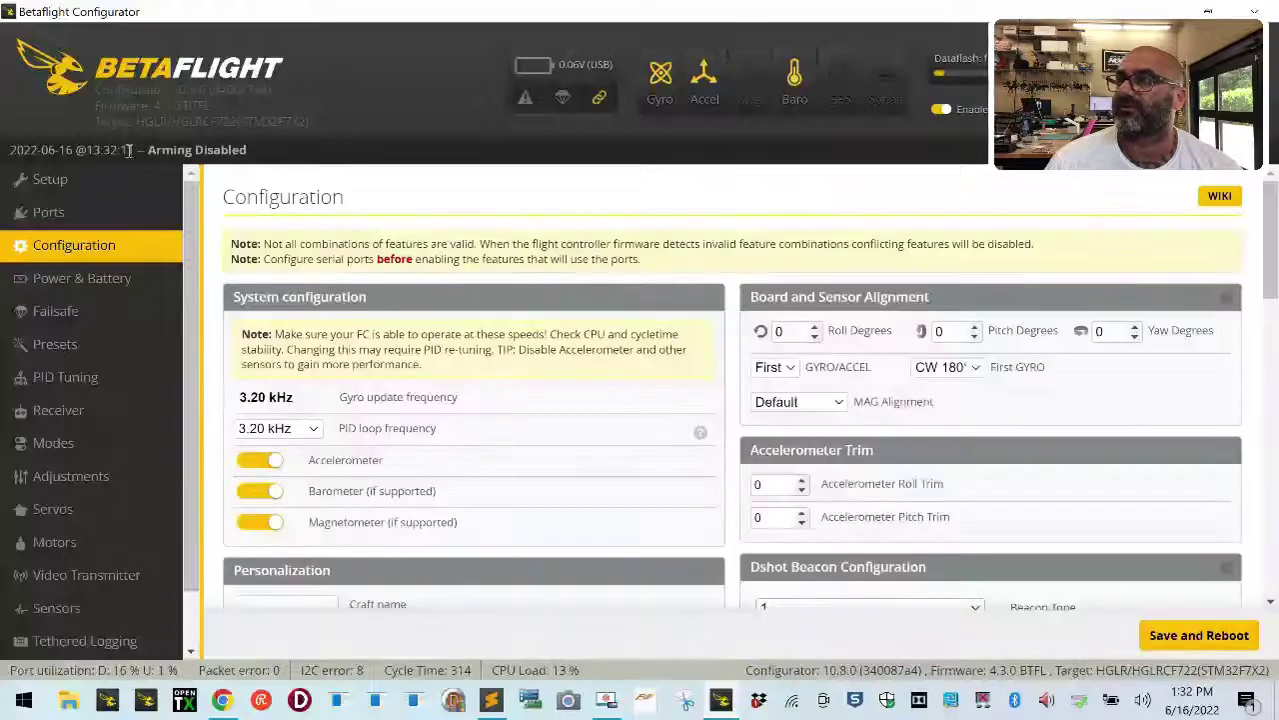
Step: Reset the Z axis of the model in the setup and calibrate the accelerometer again
left_click(93, 175)
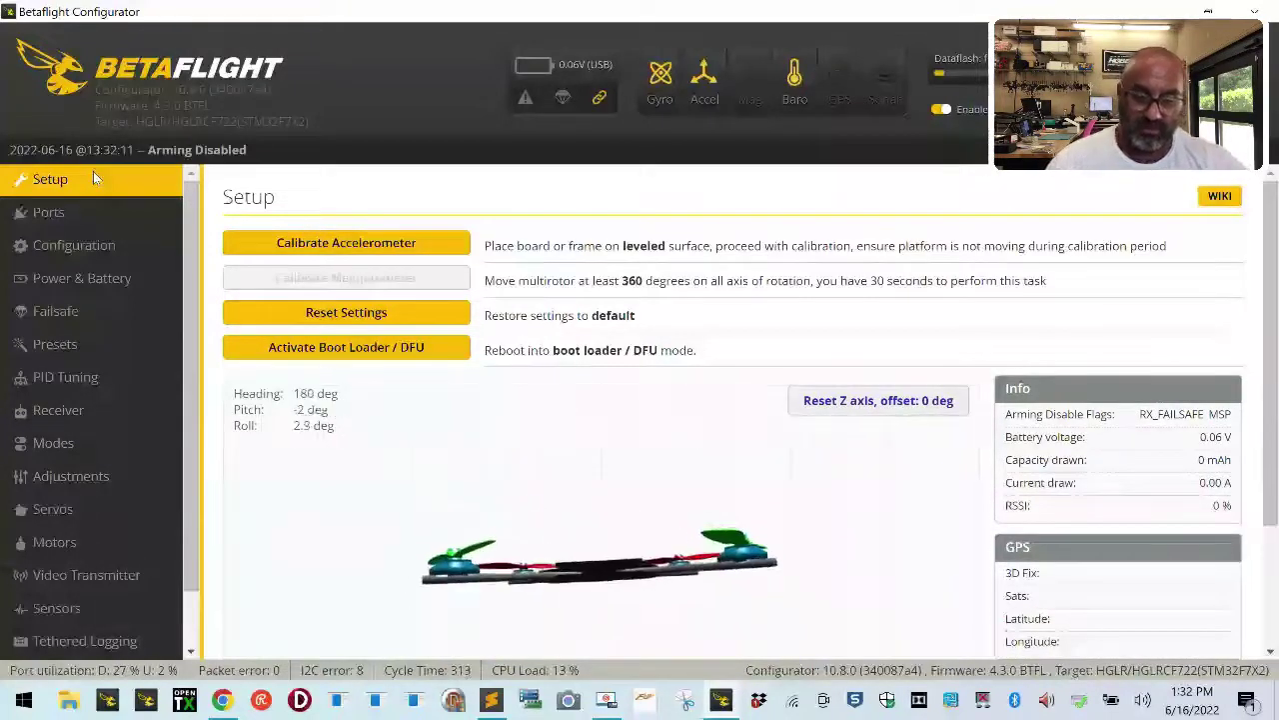
left_click(877, 400)
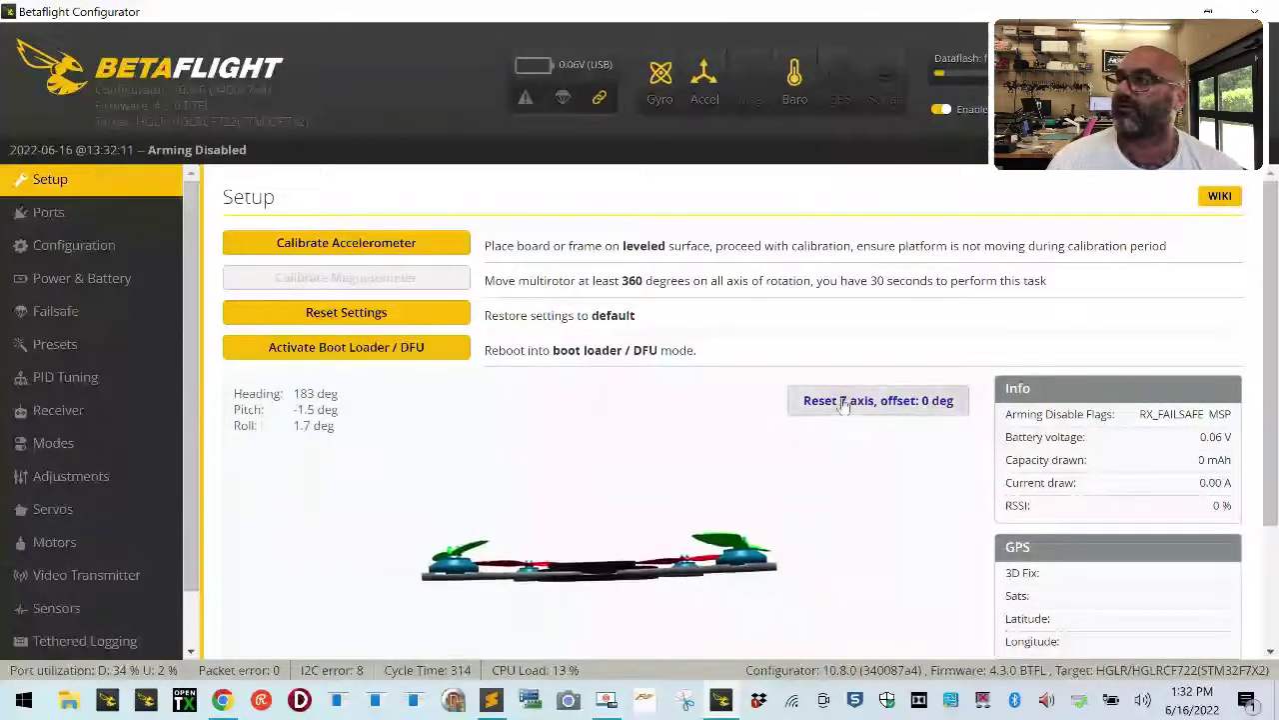
left_click(361, 244)
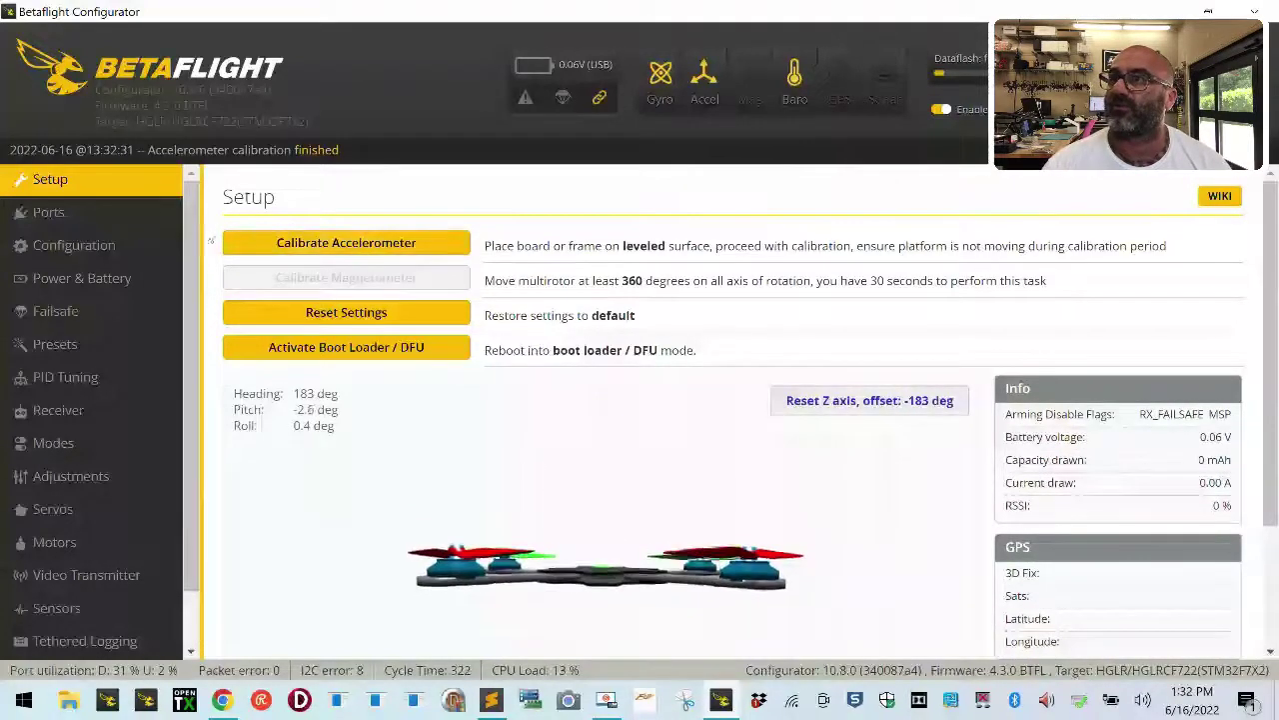
Step: Disable the magnetometer and barometer in the system configuration, and check the PID loop frequency options
left_click(110, 222)
left_click(112, 240)
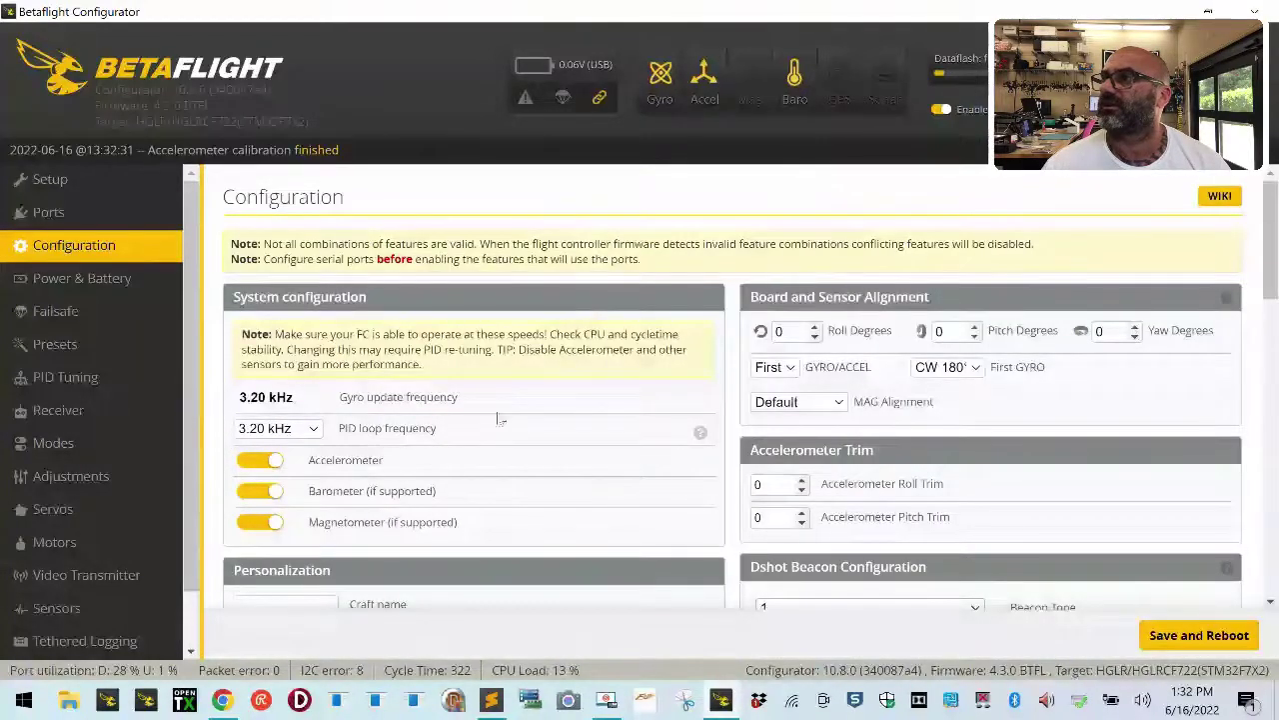
left_click(270, 522)
left_click(268, 491)
scroll(858, 533, "down", 2)
scroll(857, 532, "up", 2)
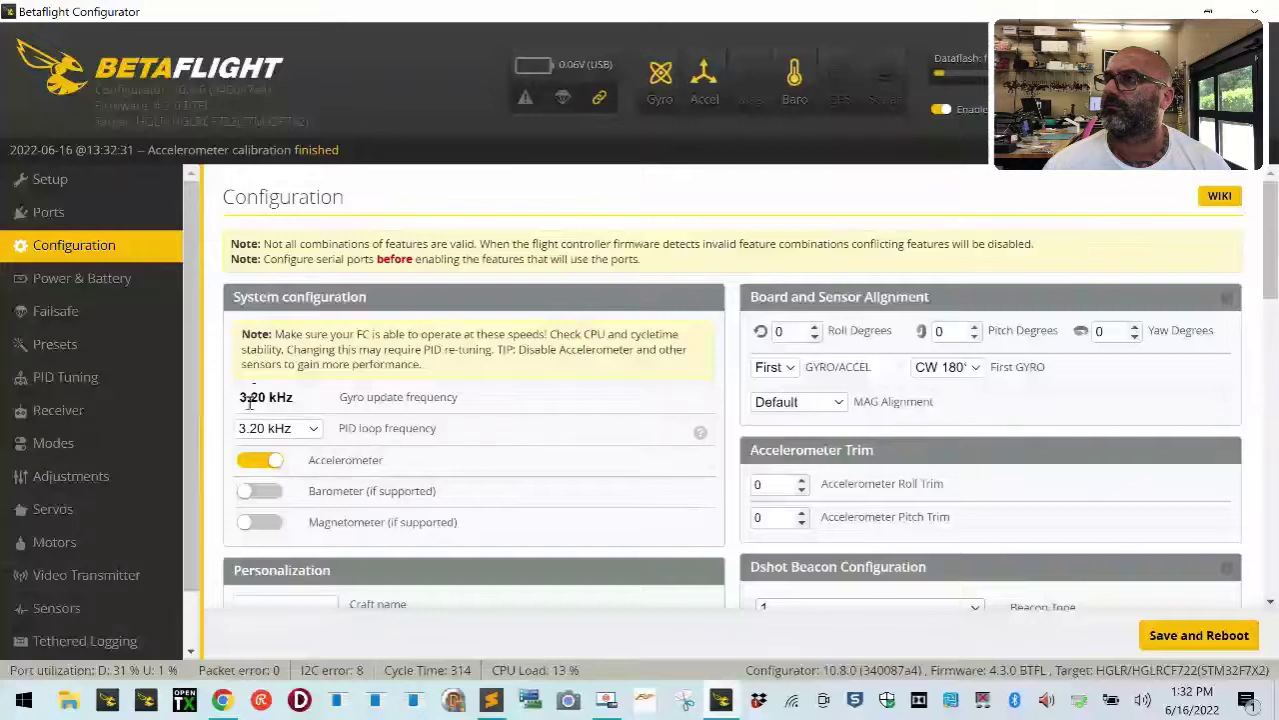
left_click(307, 432)
left_click(308, 434)
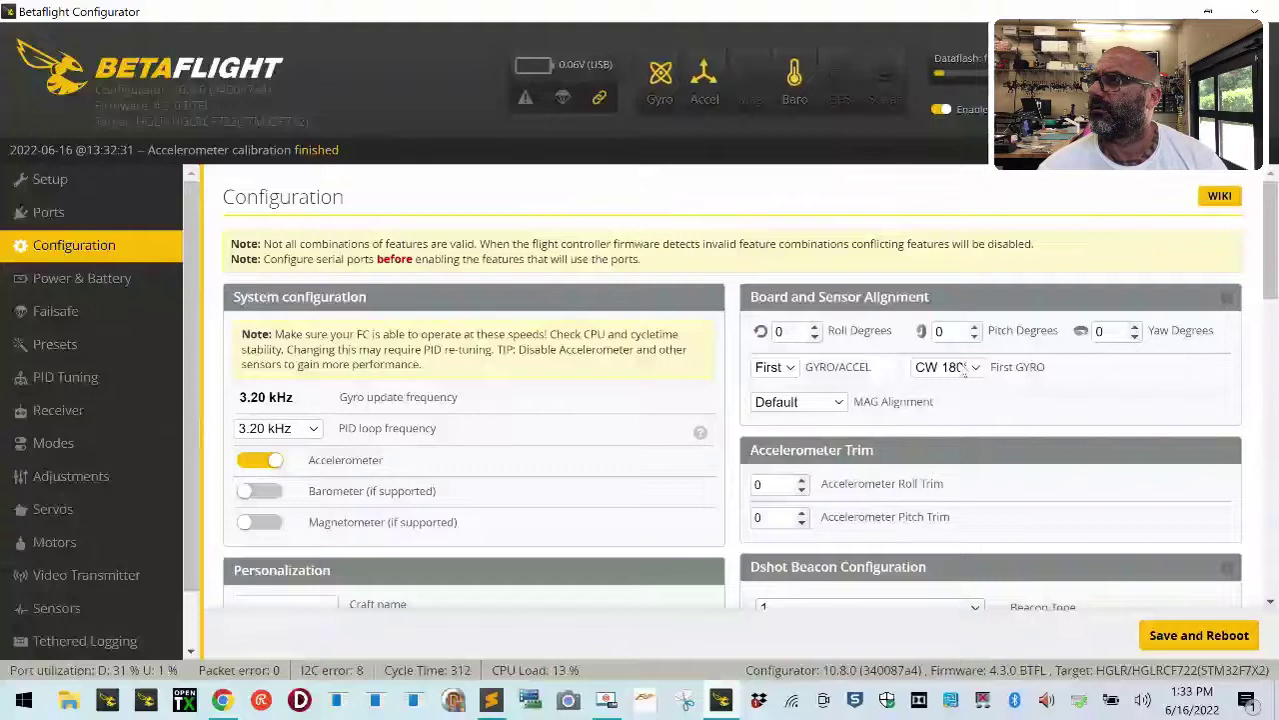
Step: Set the first gyro's alignment to CW 90°, and save the configuration and reboot the board
left_click(964, 372)
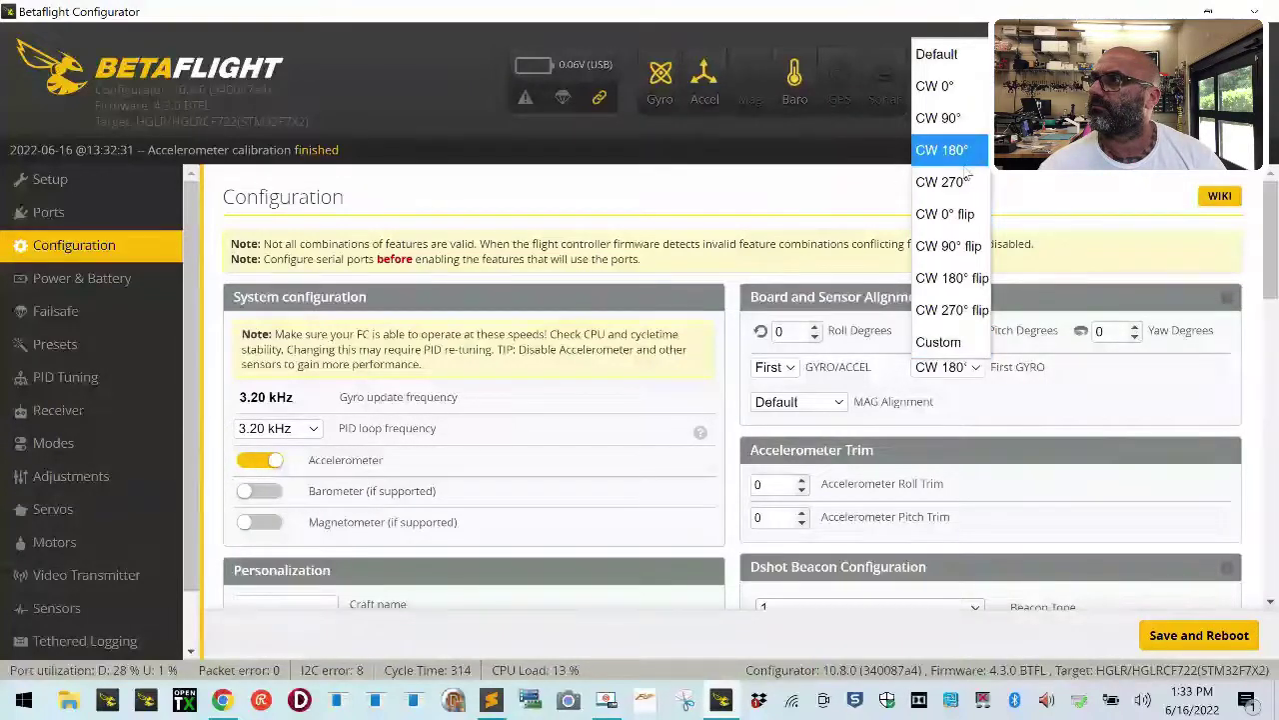
left_click(957, 119)
left_click(1214, 642)
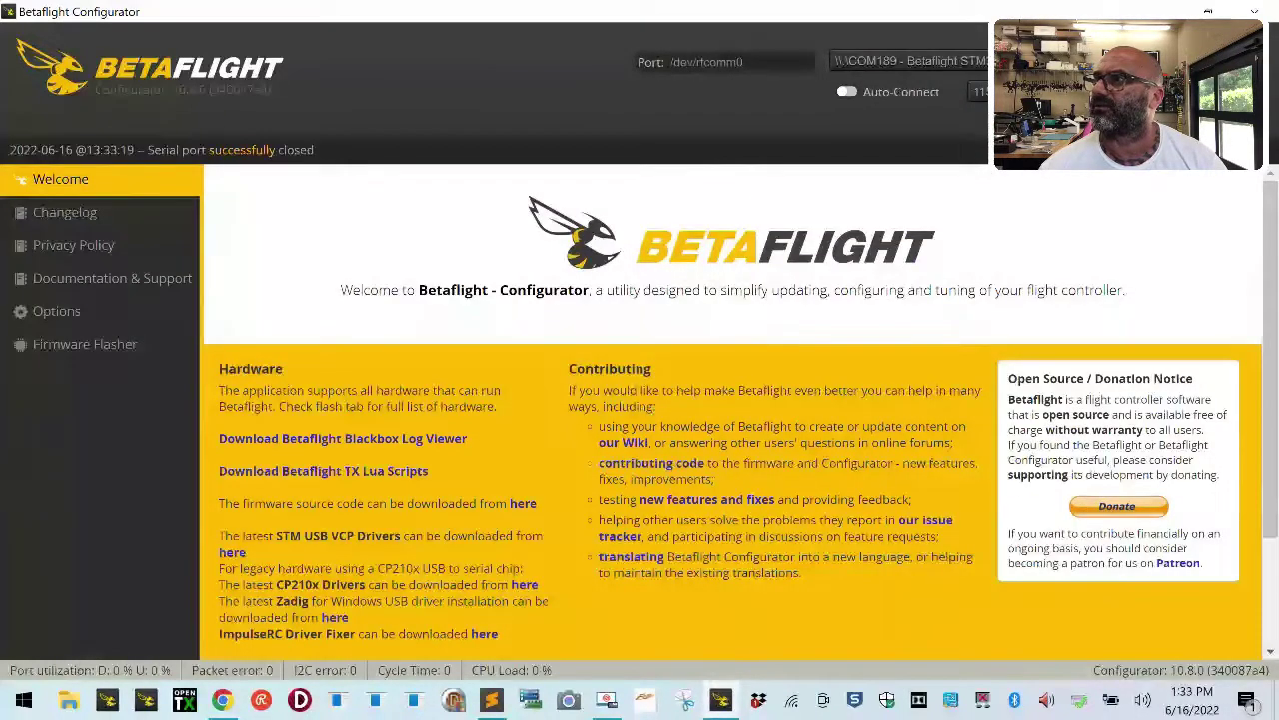
Step: Reconnect the board, and calibrate the accelerometer and reset the Z axis in the setup
left_click(1238, 84)
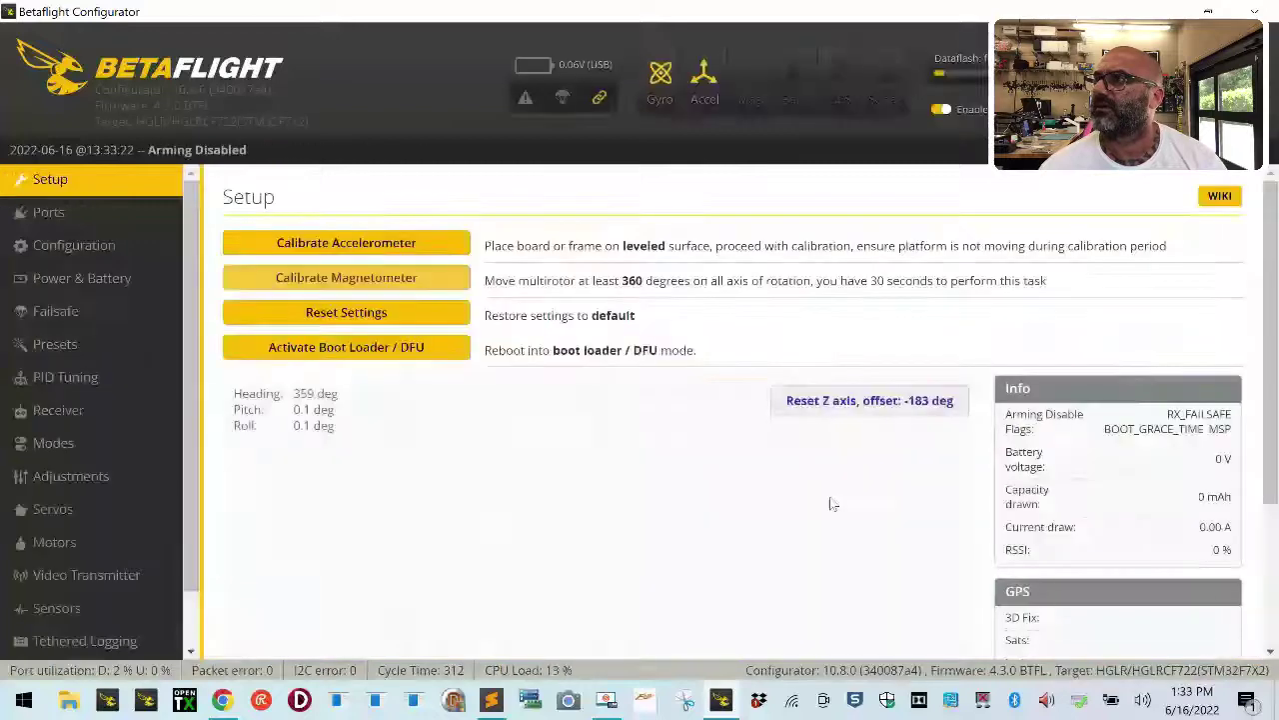
left_click(455, 249)
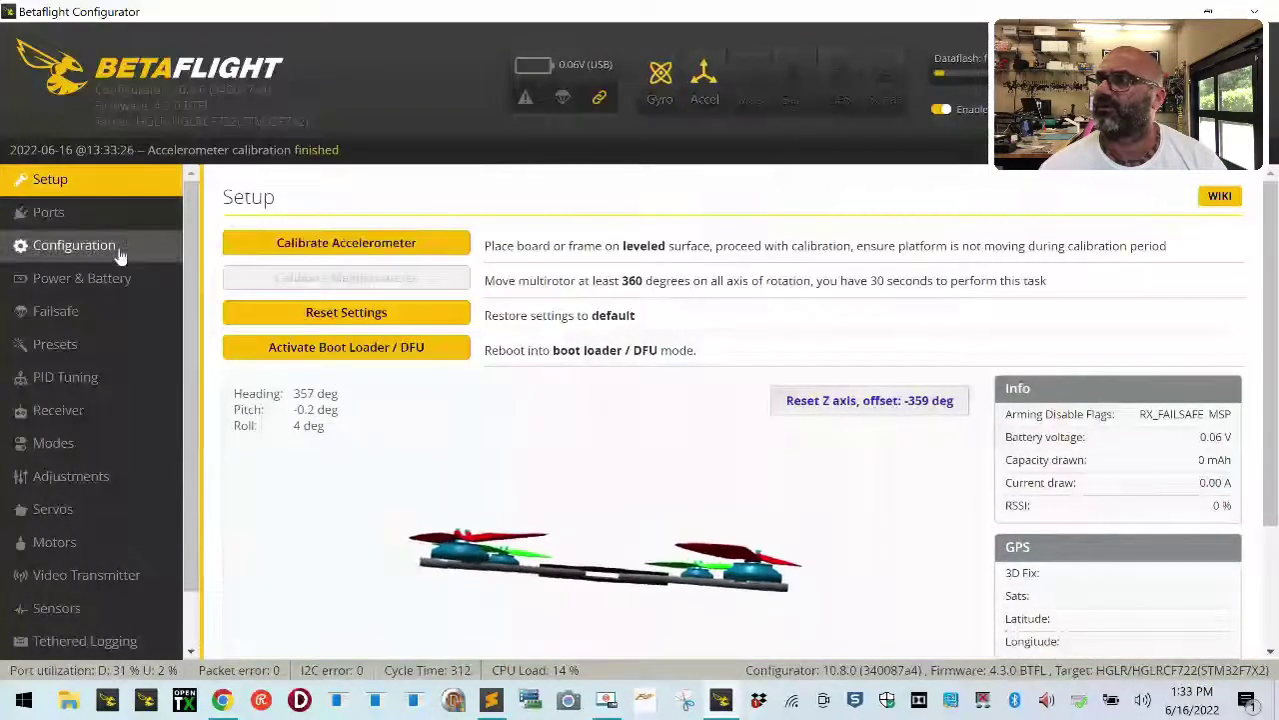
Step: Set the first gyro's alignment to Default, and save the configuration and reboot the board
left_click(74, 245)
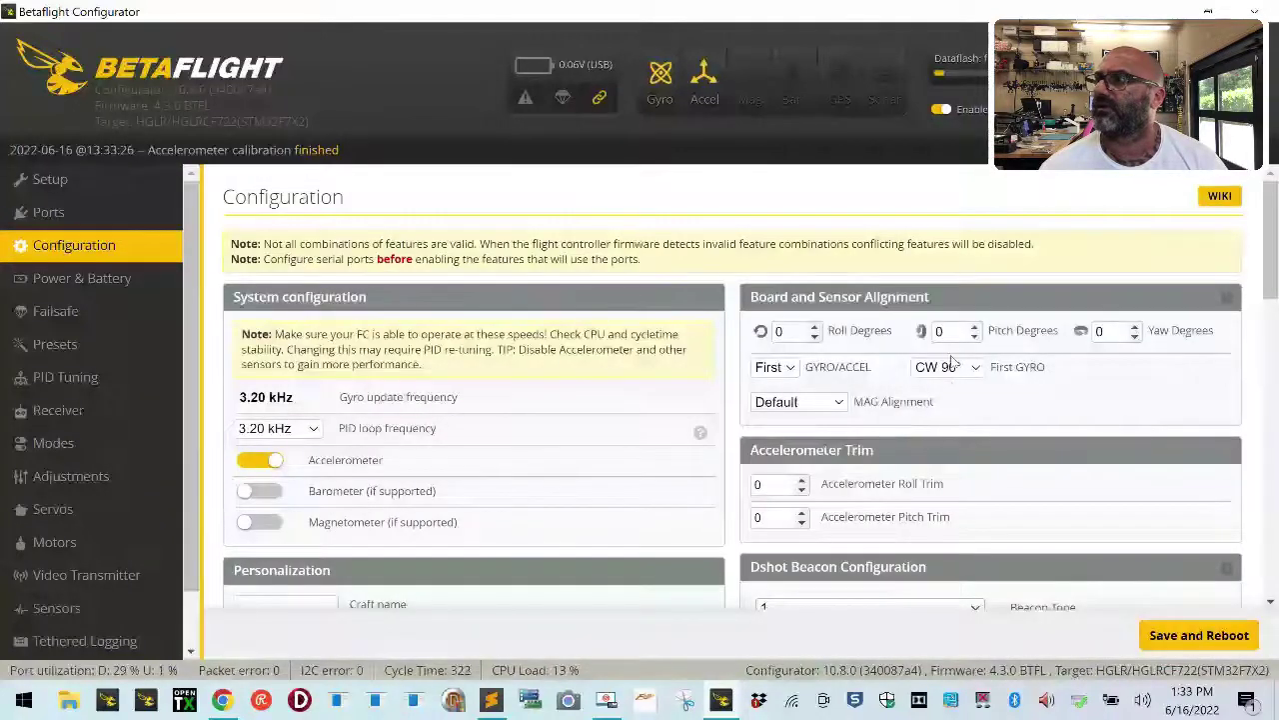
left_click(951, 366)
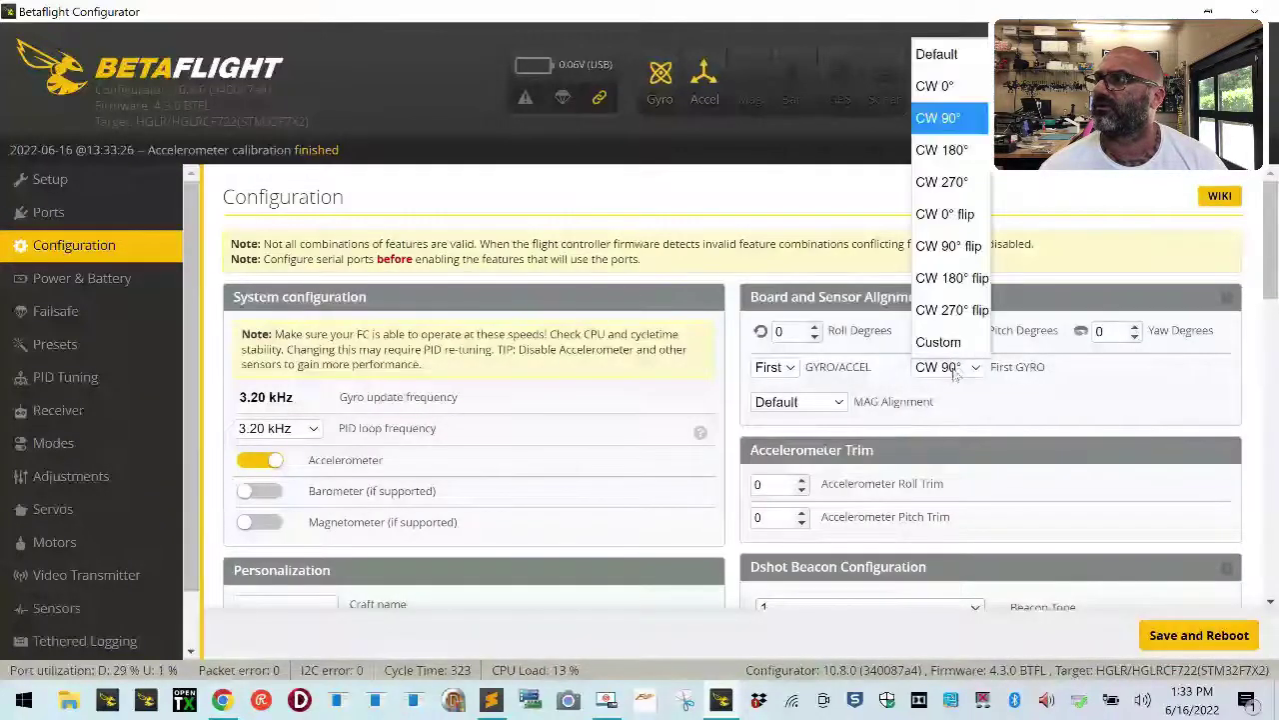
left_click(957, 55)
left_click(1222, 629)
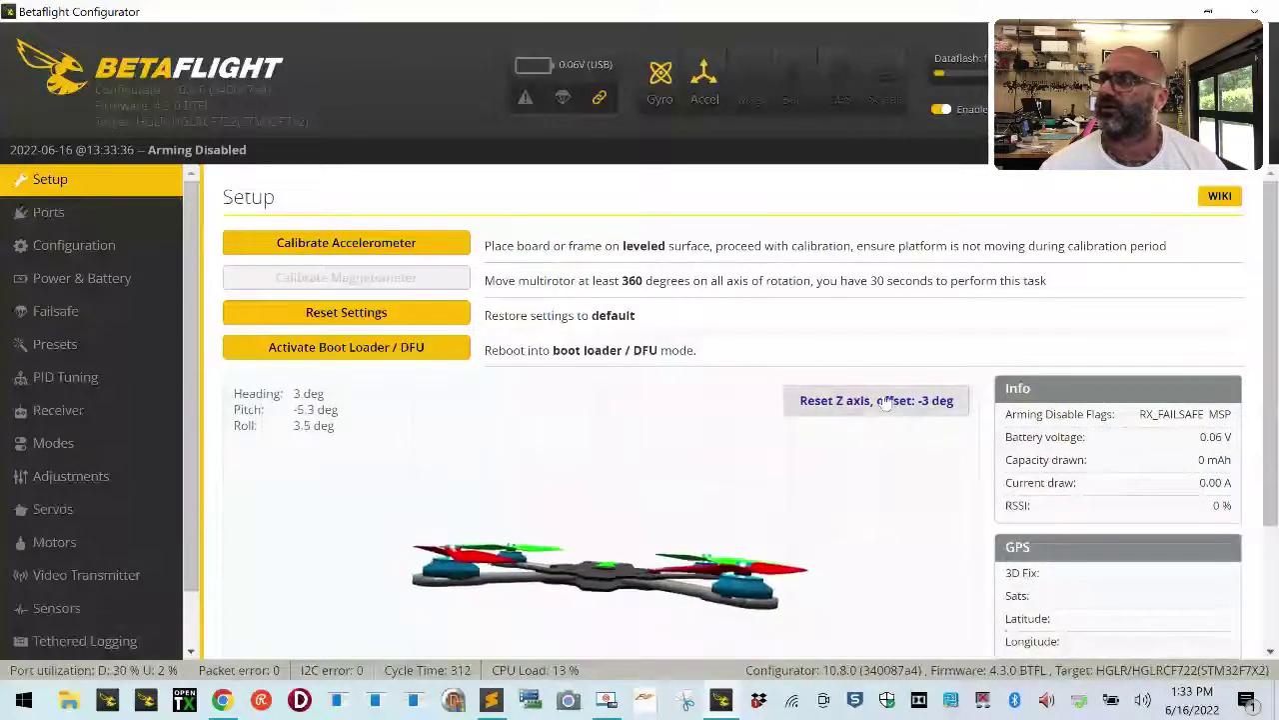
Step: Calibrate the accelerometer, and enable the OSD feature in the configuration
left_click(346, 242)
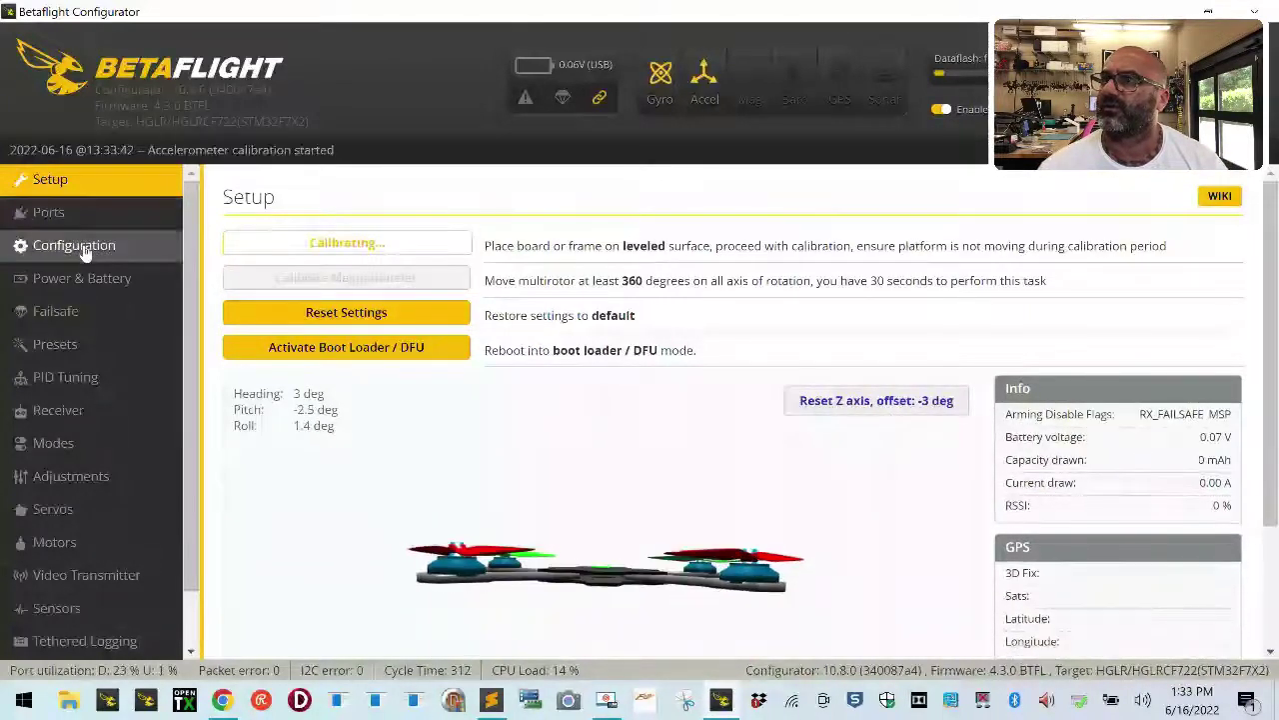
left_click(85, 250)
scroll(300, 548, "down", 4)
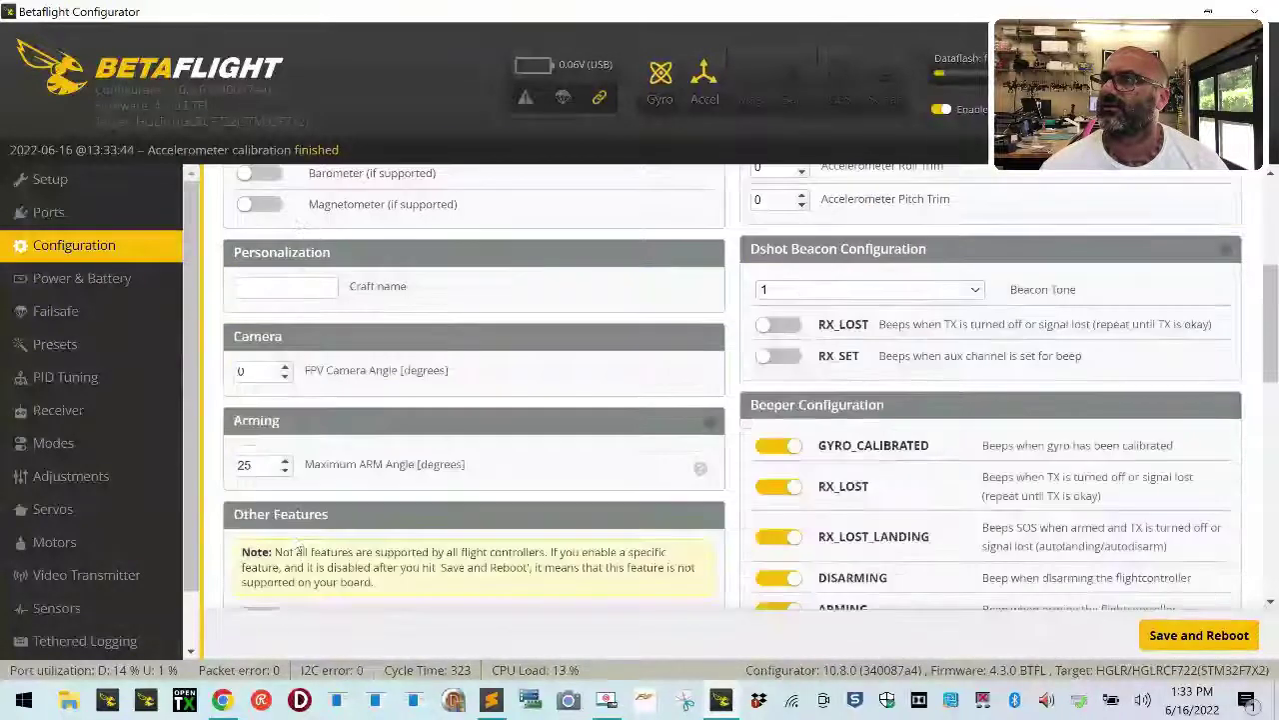
scroll(329, 529, "down", 6)
scroll(329, 529, "up", 1)
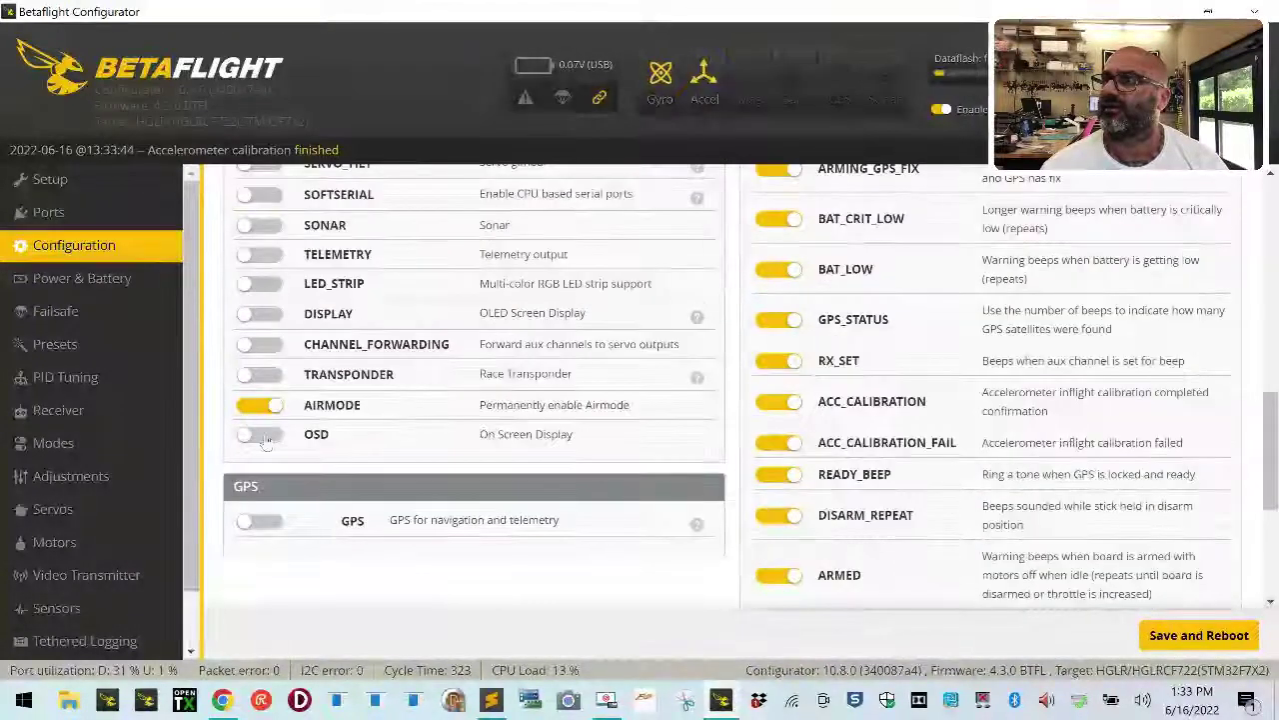
left_click(262, 436)
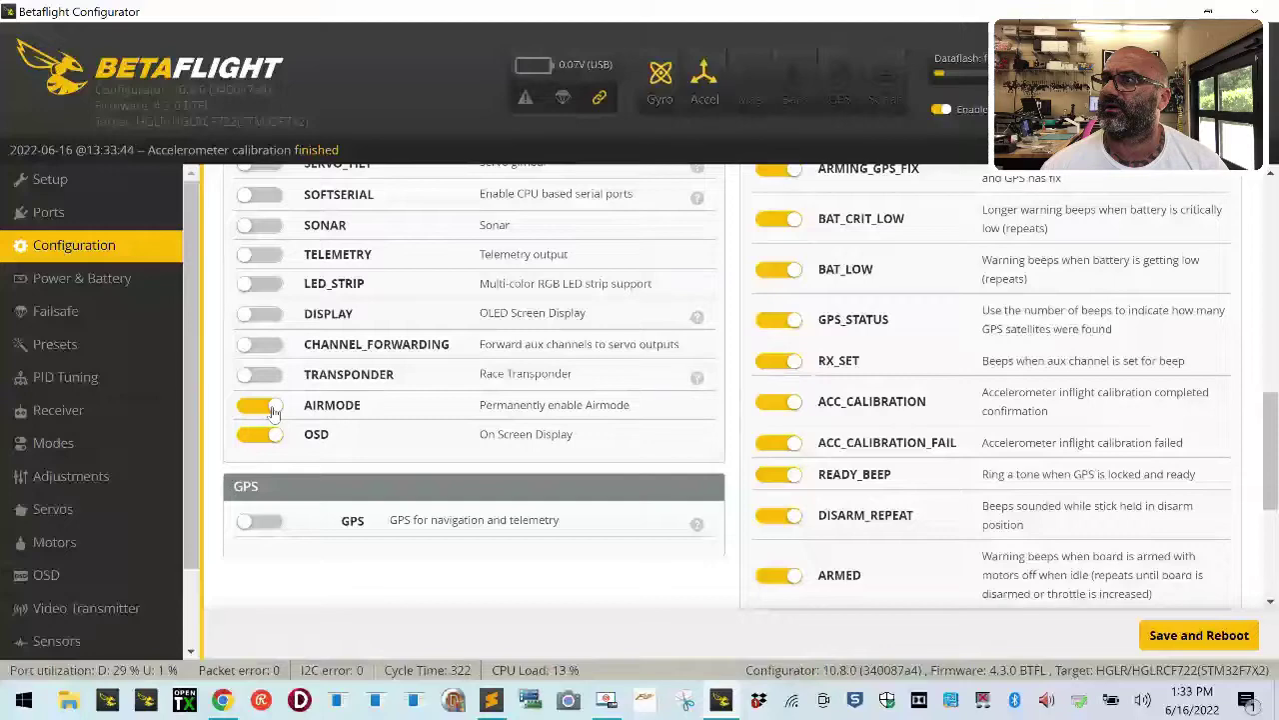
Step: Enable the LED_STRIP feature among the other features in the configuration
scroll(273, 412, "up", 10)
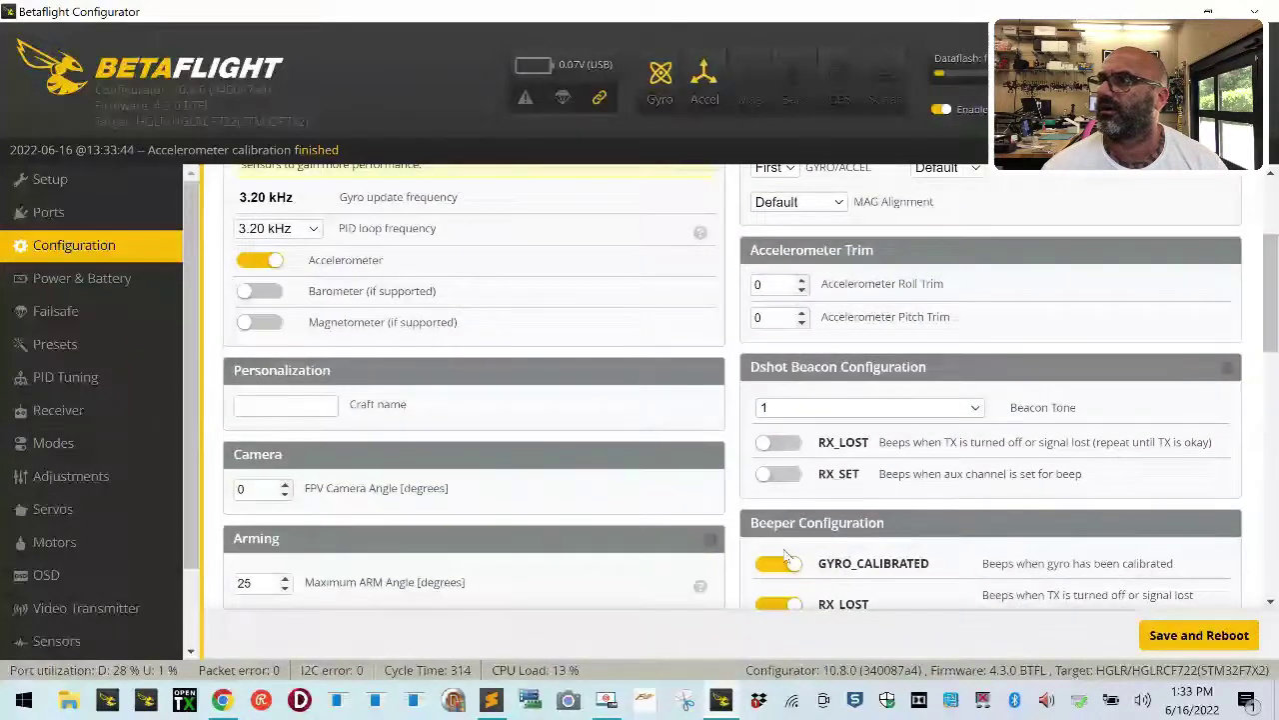
scroll(787, 557, "up", 3)
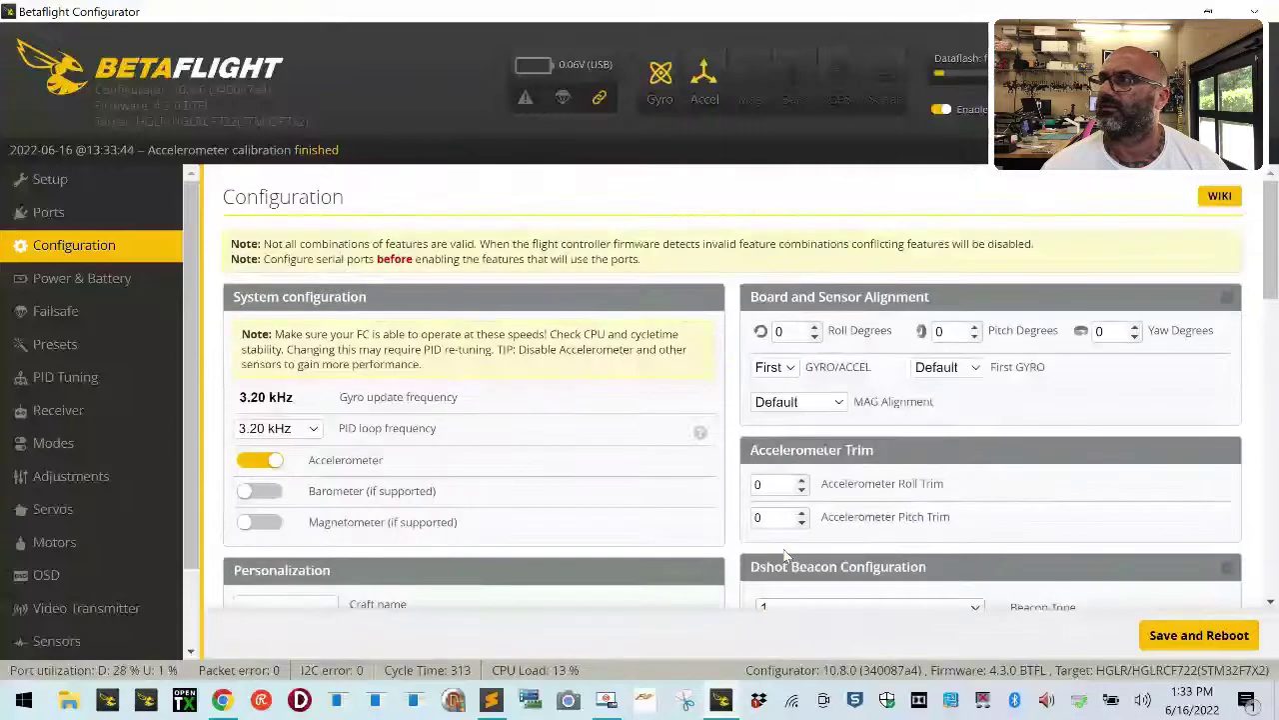
scroll(787, 556, "down", 5)
scroll(248, 376, "down", 2)
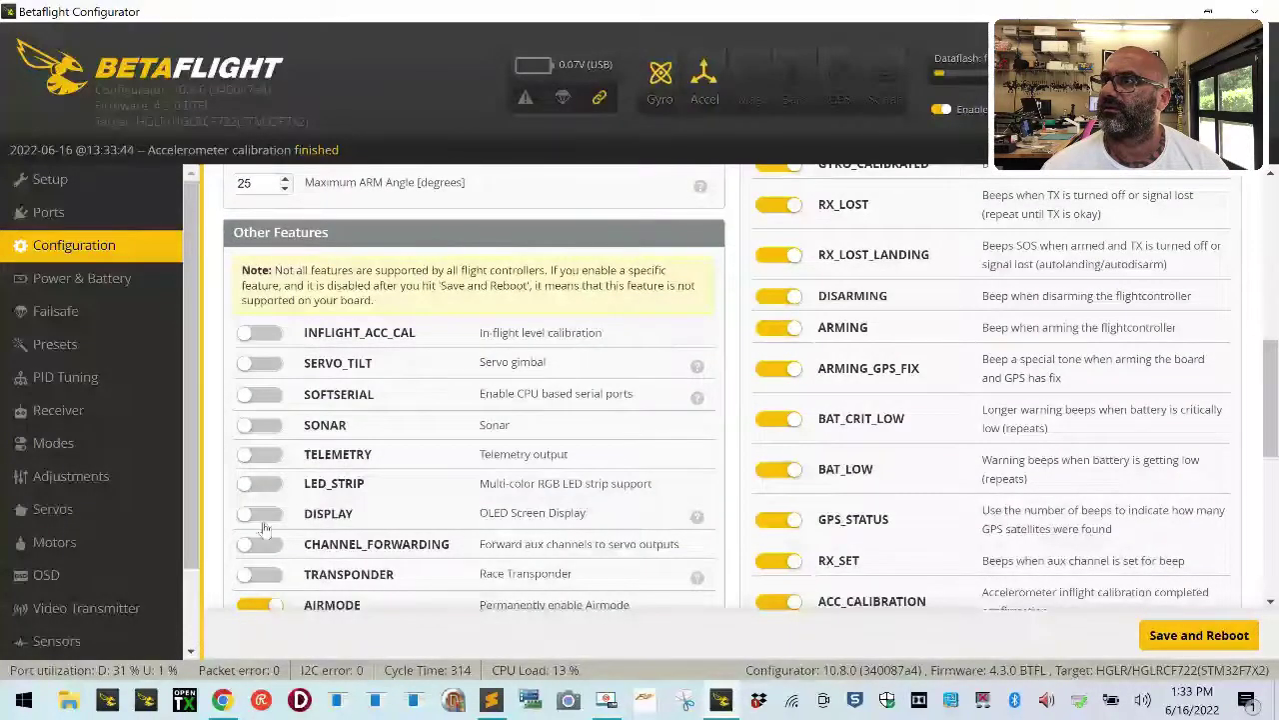
left_click(266, 485)
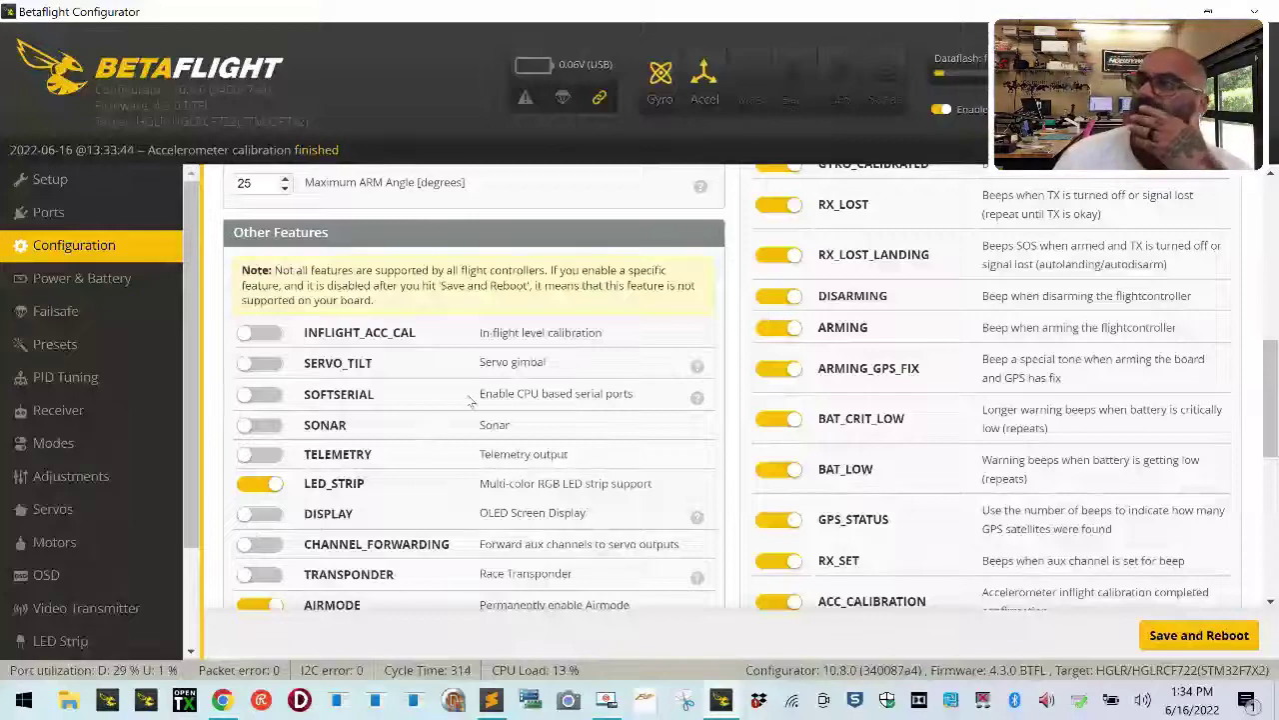
Step: Turn the LED_STRIP feature back off, and save the configuration and reboot the board
scroll(278, 468, "up", 1)
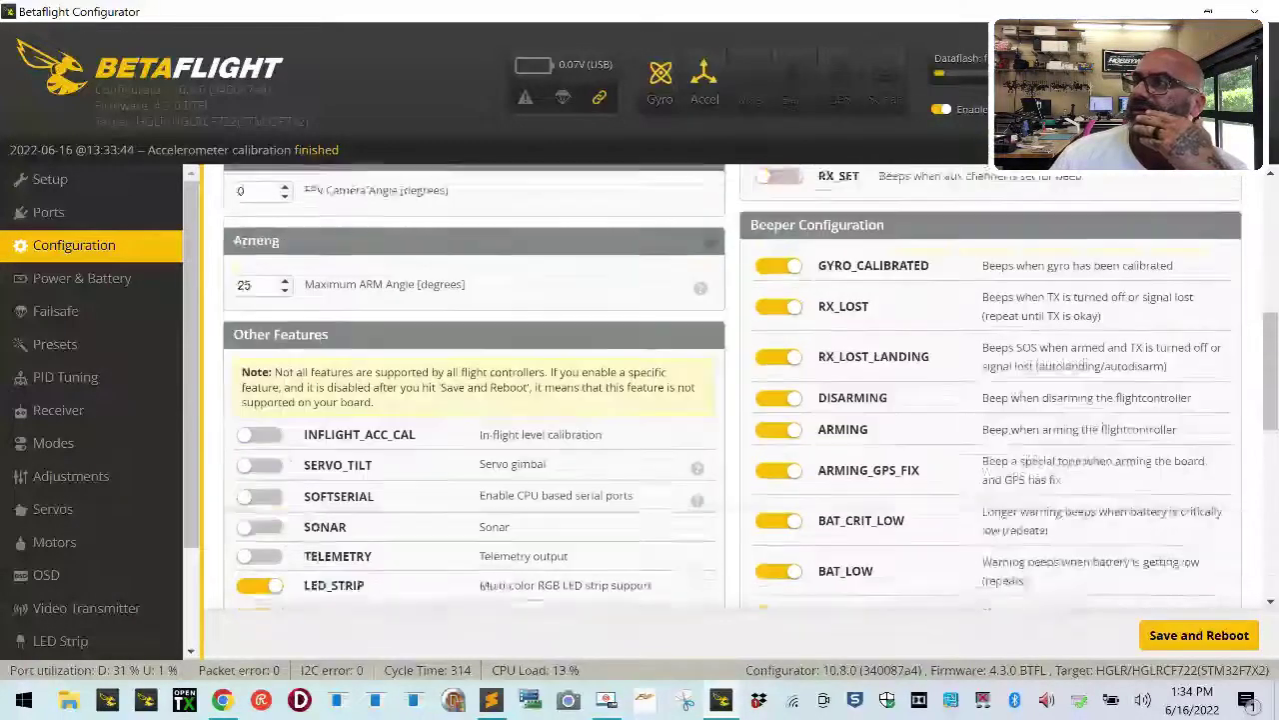
scroll(316, 433, "up", 3)
scroll(316, 434, "down", 6)
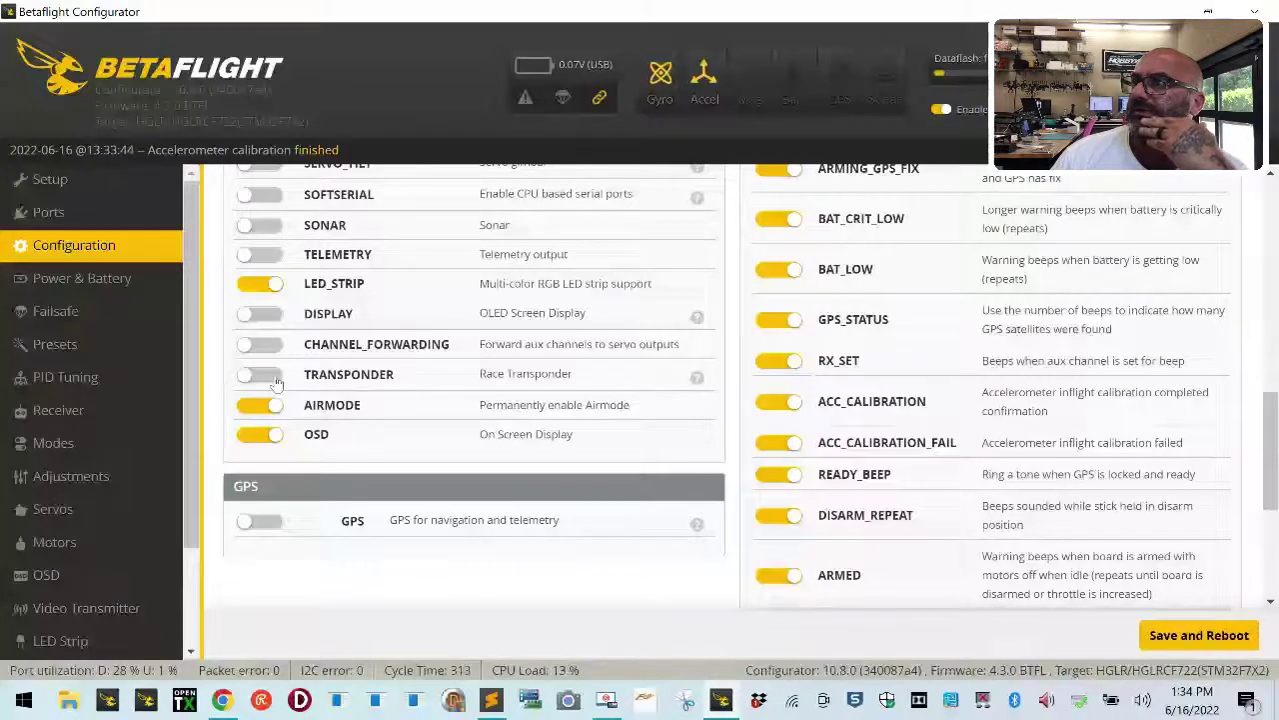
left_click(279, 288)
left_click(1195, 635)
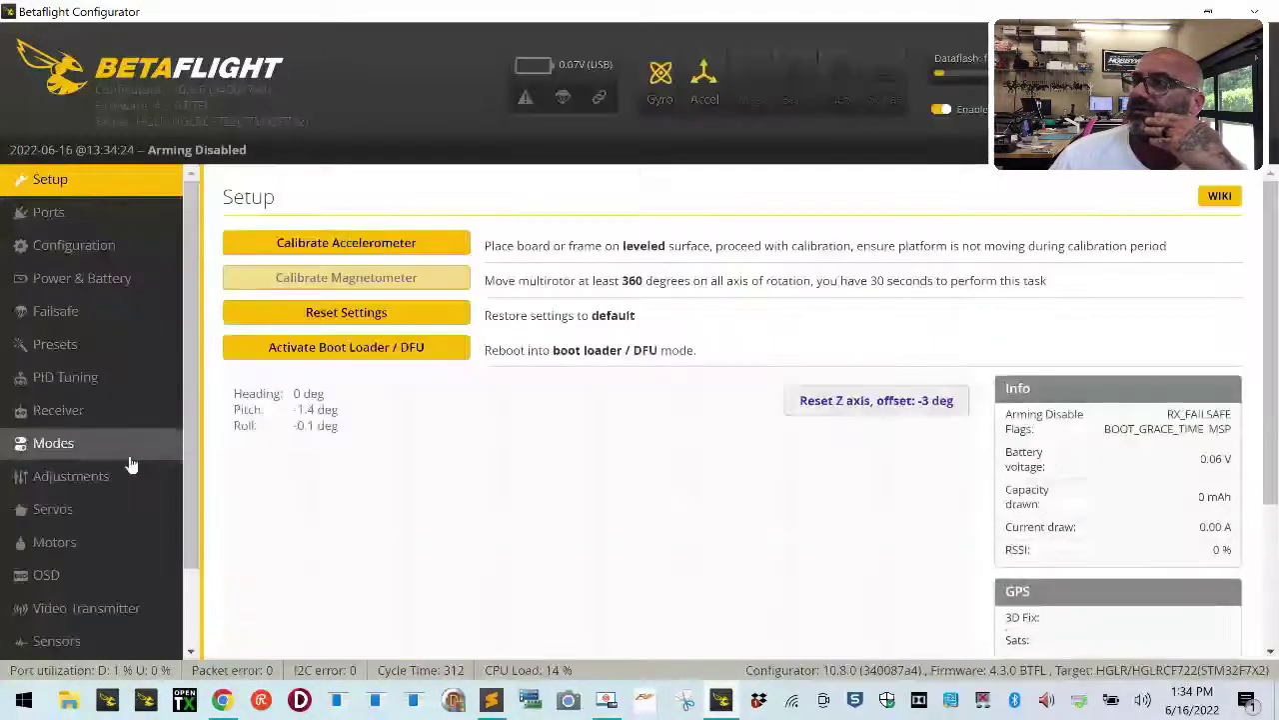
Step: Enable GPS in the configuration with the UBLOX protocol and North American ground assistance, and save and reboot the board
left_click(90, 244)
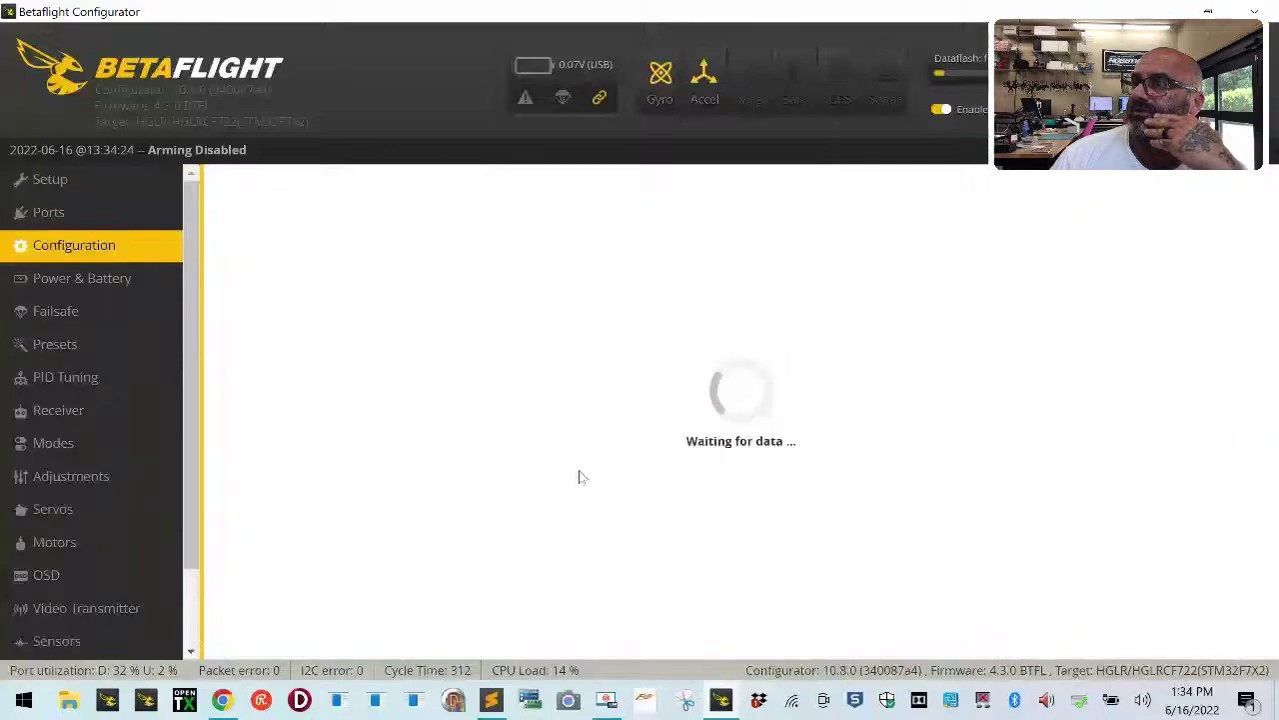
scroll(579, 477, "down", 12)
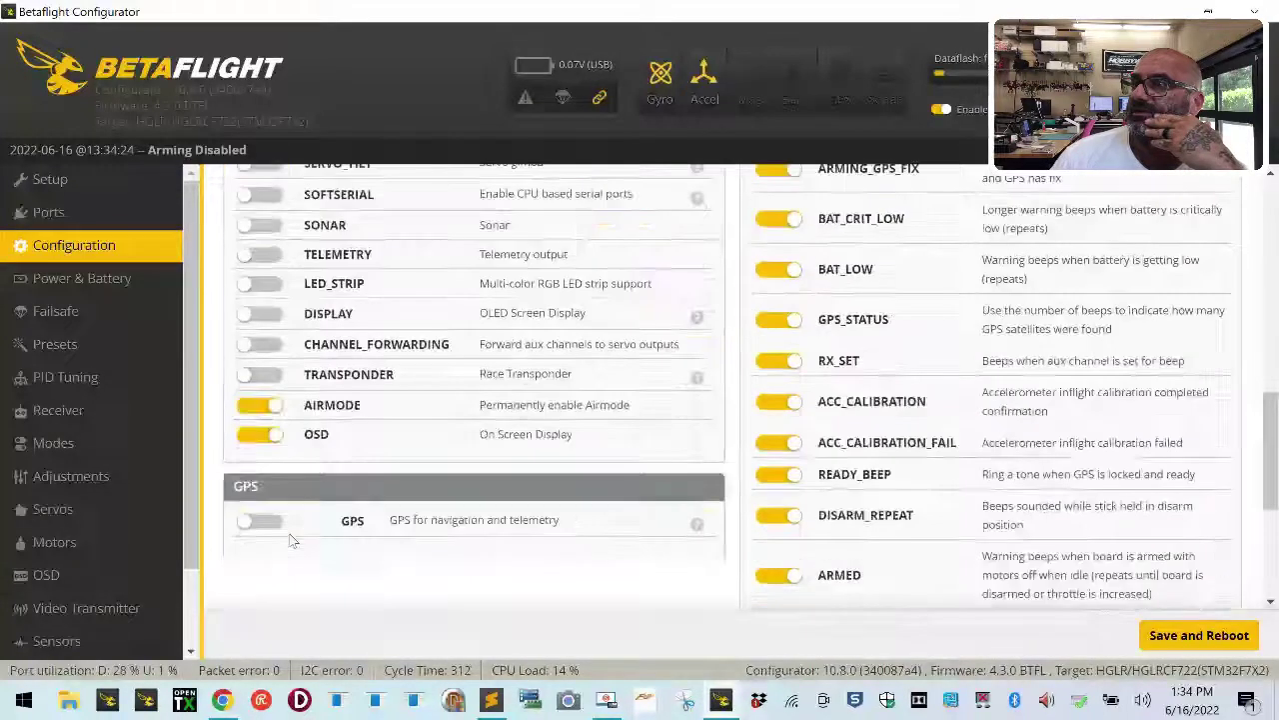
left_click(258, 522)
scroll(714, 590, "down", 2)
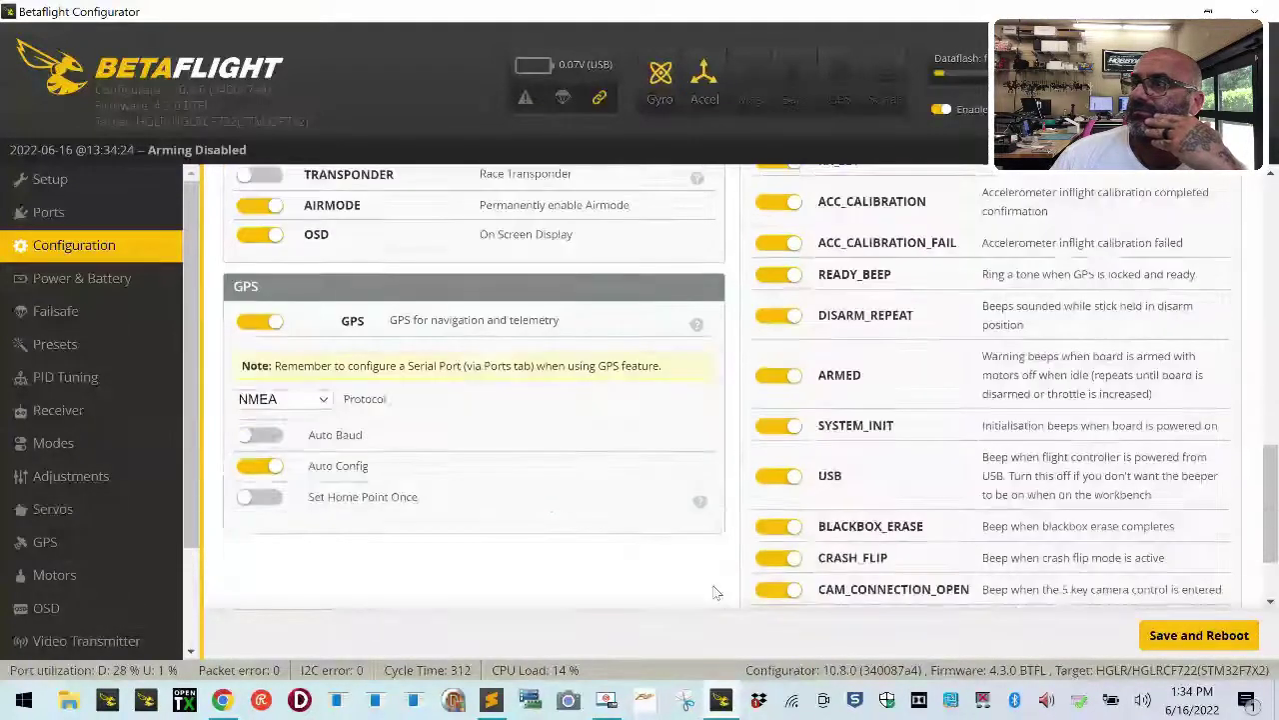
left_click(274, 402)
left_click(272, 454)
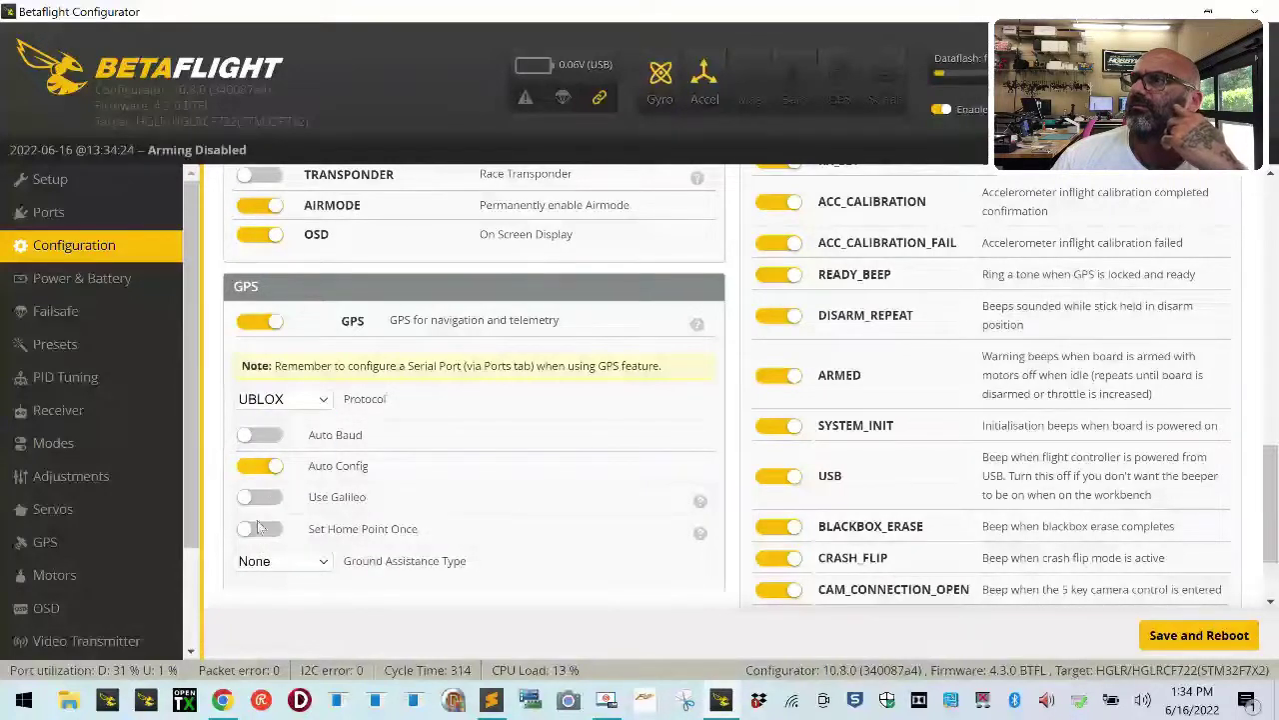
left_click(270, 561)
left_click(316, 445)
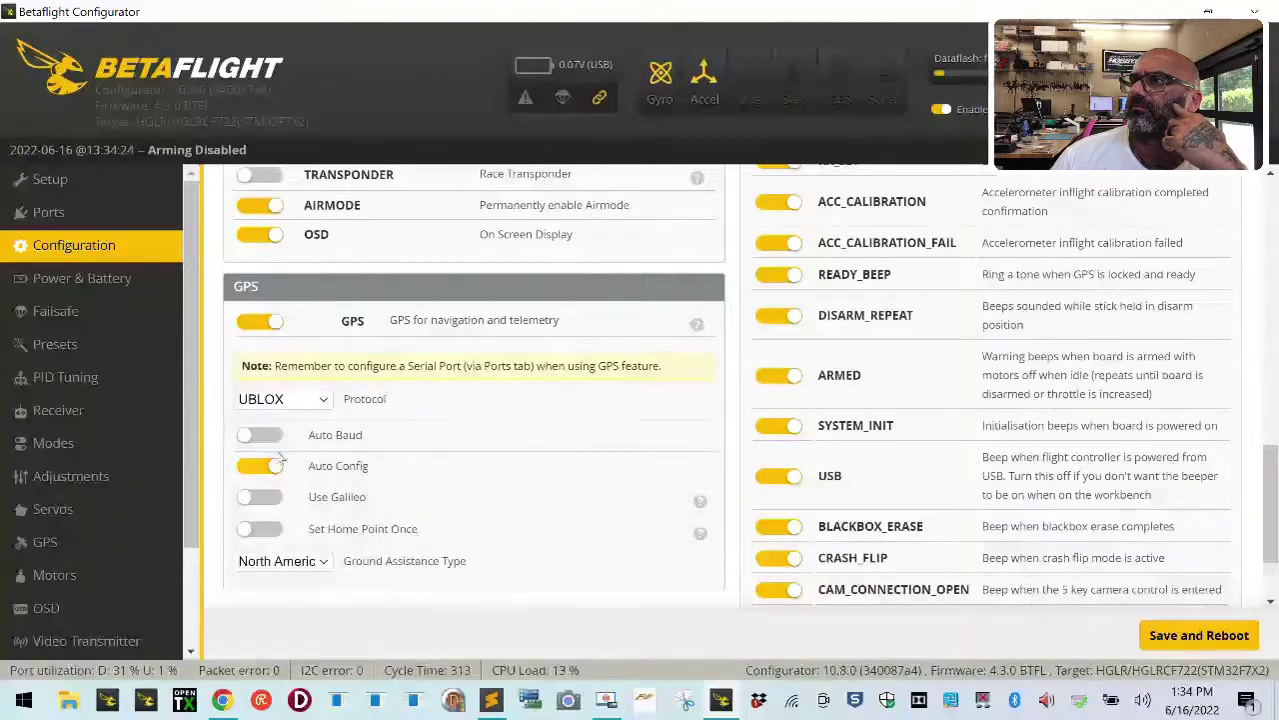
left_click(1200, 635)
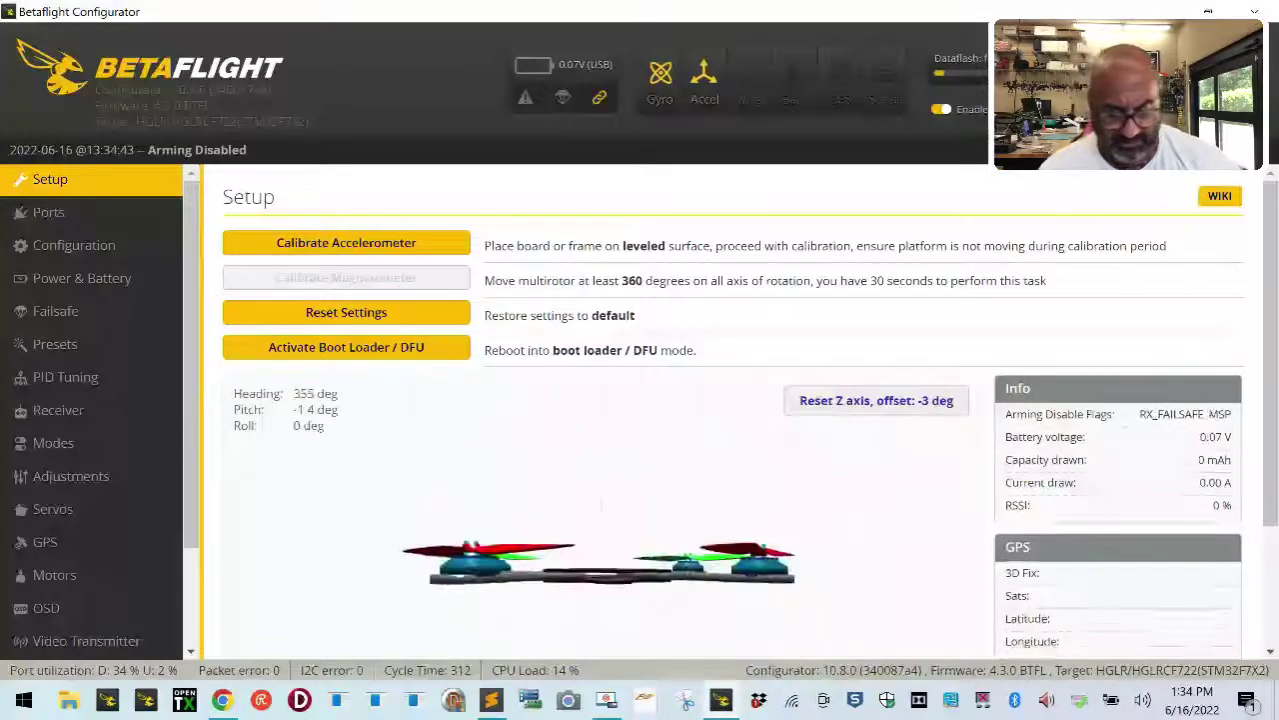
Step: Turn off the GPS feature, set UART2's sensor input to Disabled in the ports, and save and reboot the board
left_click(46, 246)
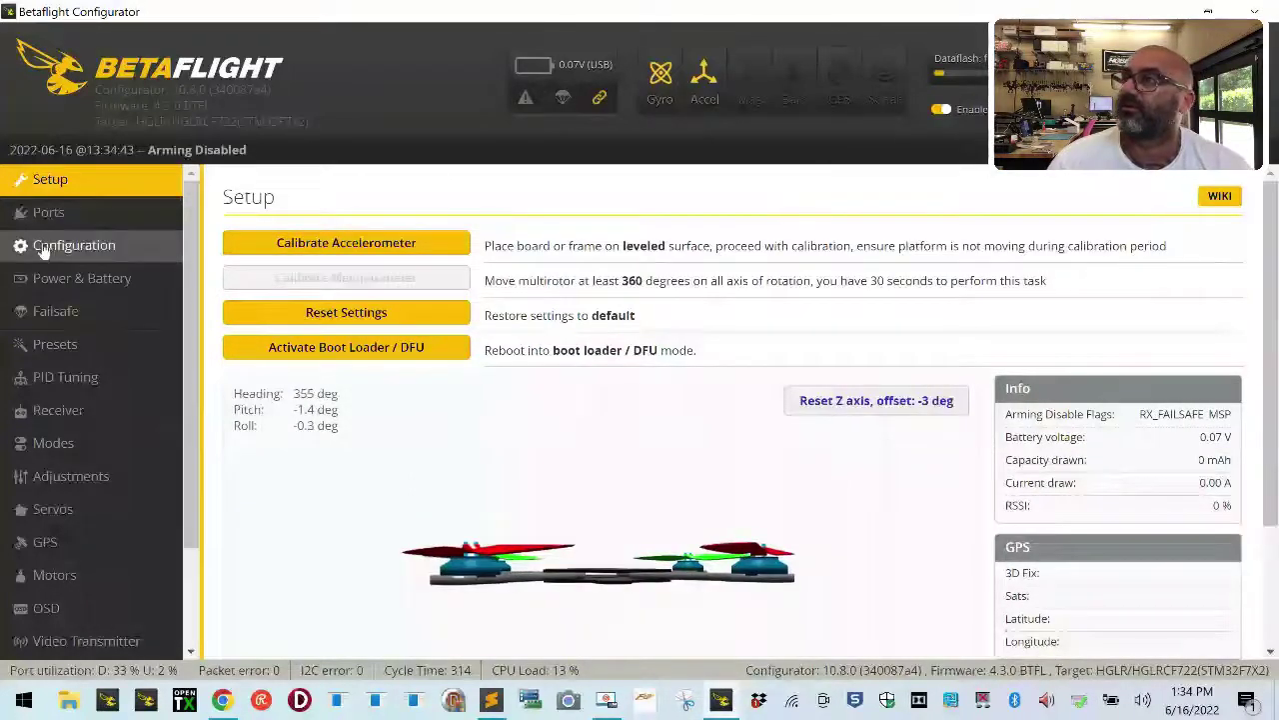
scroll(322, 447, "down", 10)
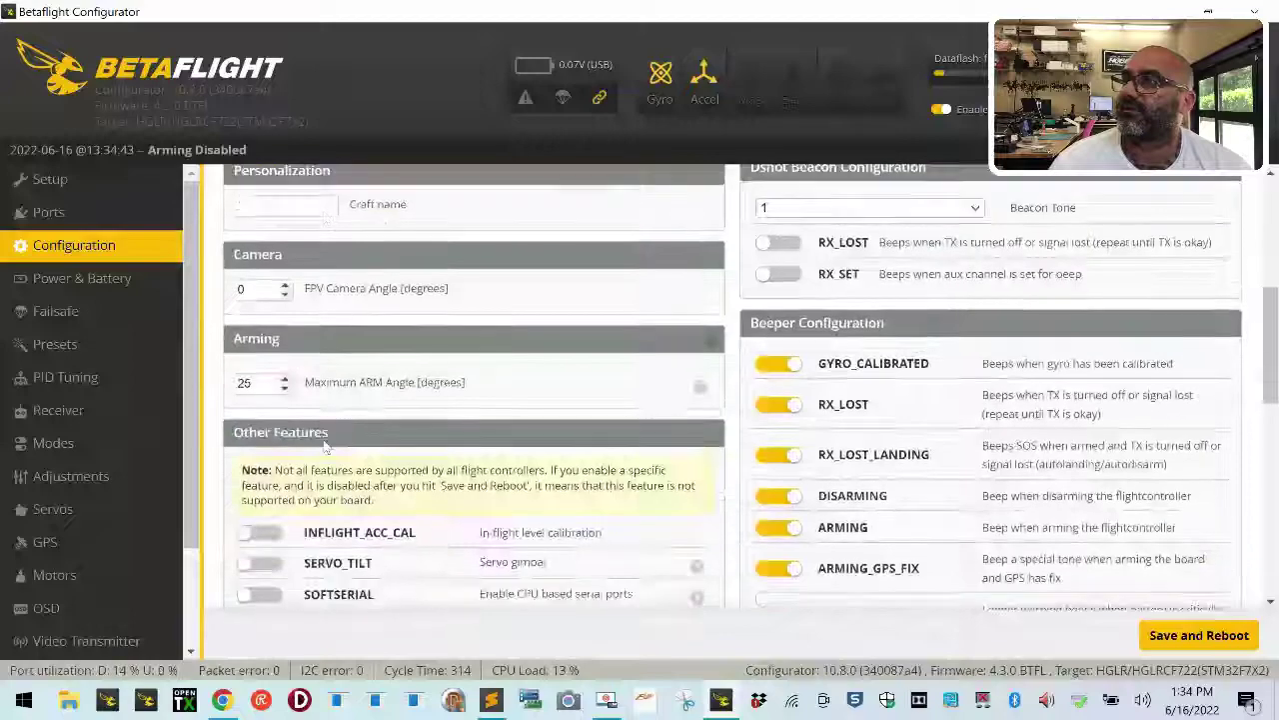
left_click(1228, 633)
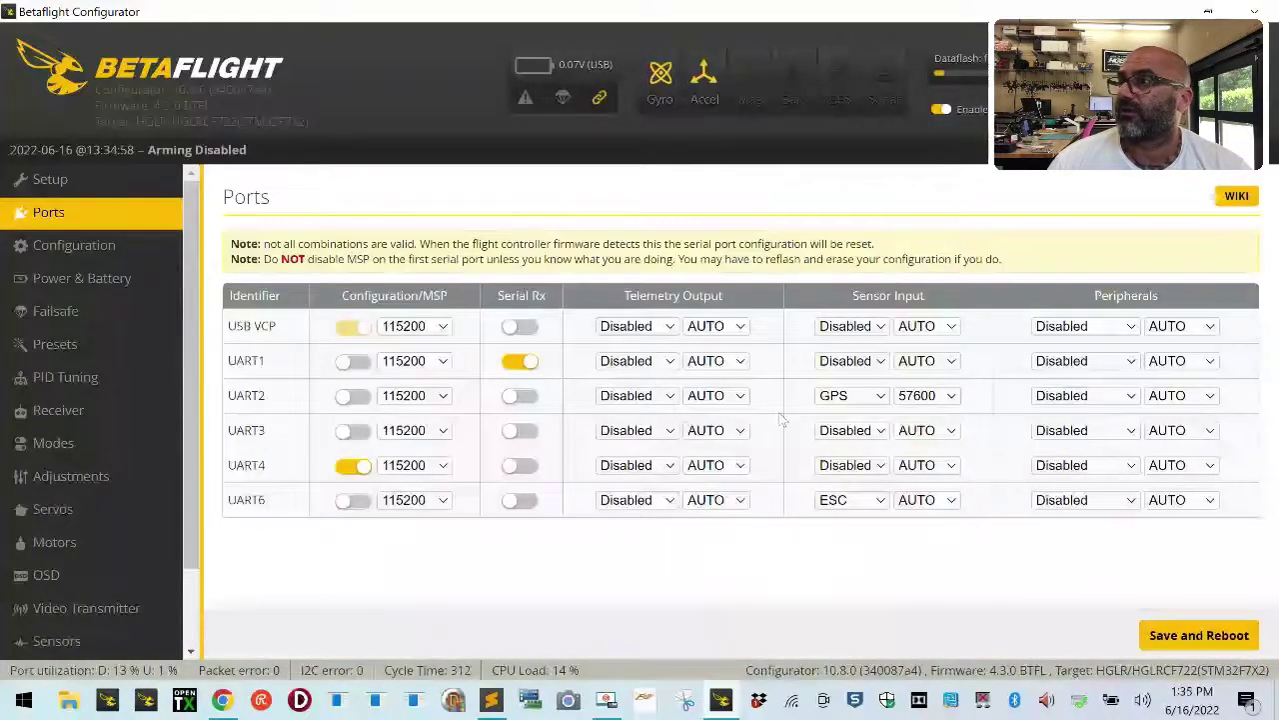
left_click(851, 395)
left_click(845, 417)
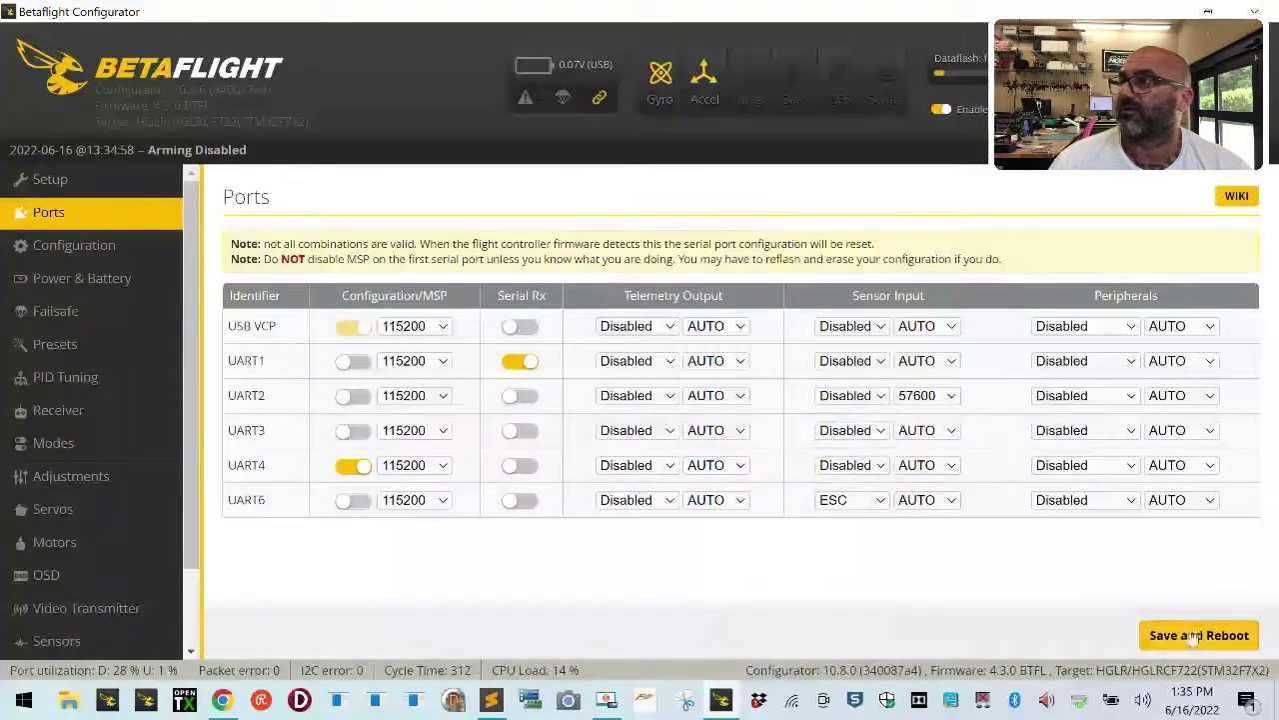
left_click(1174, 634)
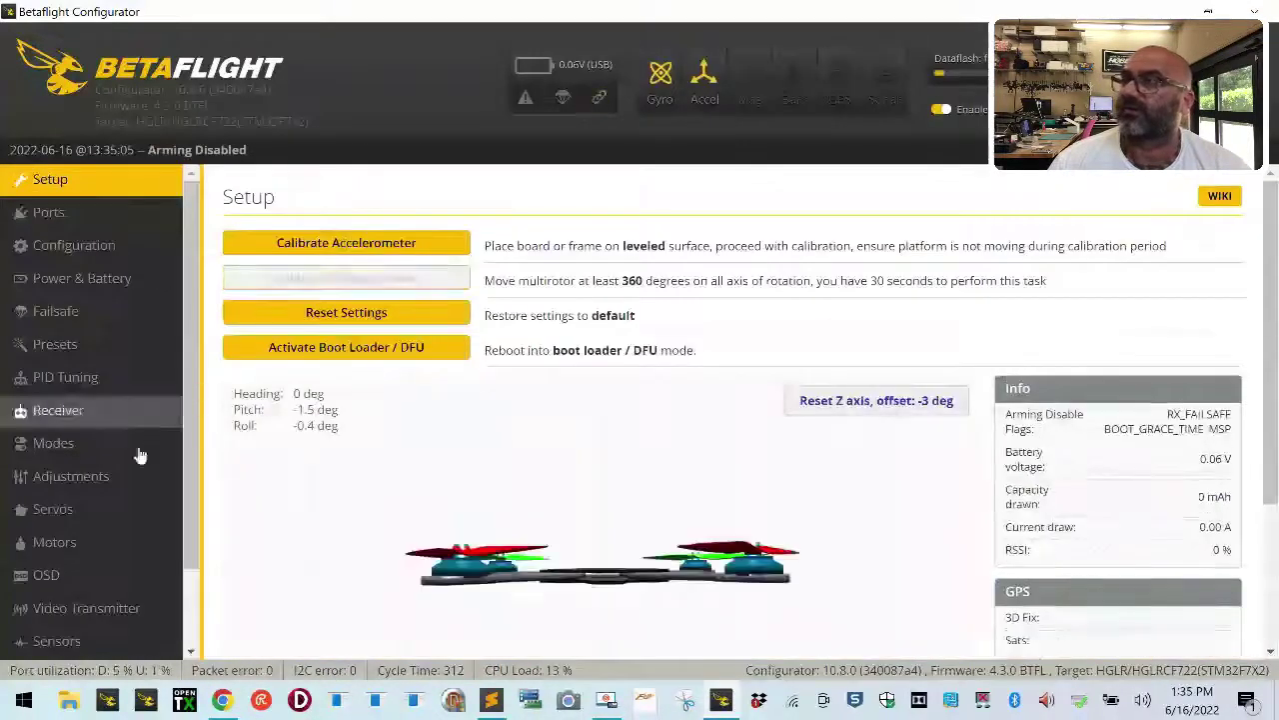
Step: Set the receiver mode to Serial (via UART) with CRSF as the serial receiver provider, and save and reboot the board
left_click(82, 412)
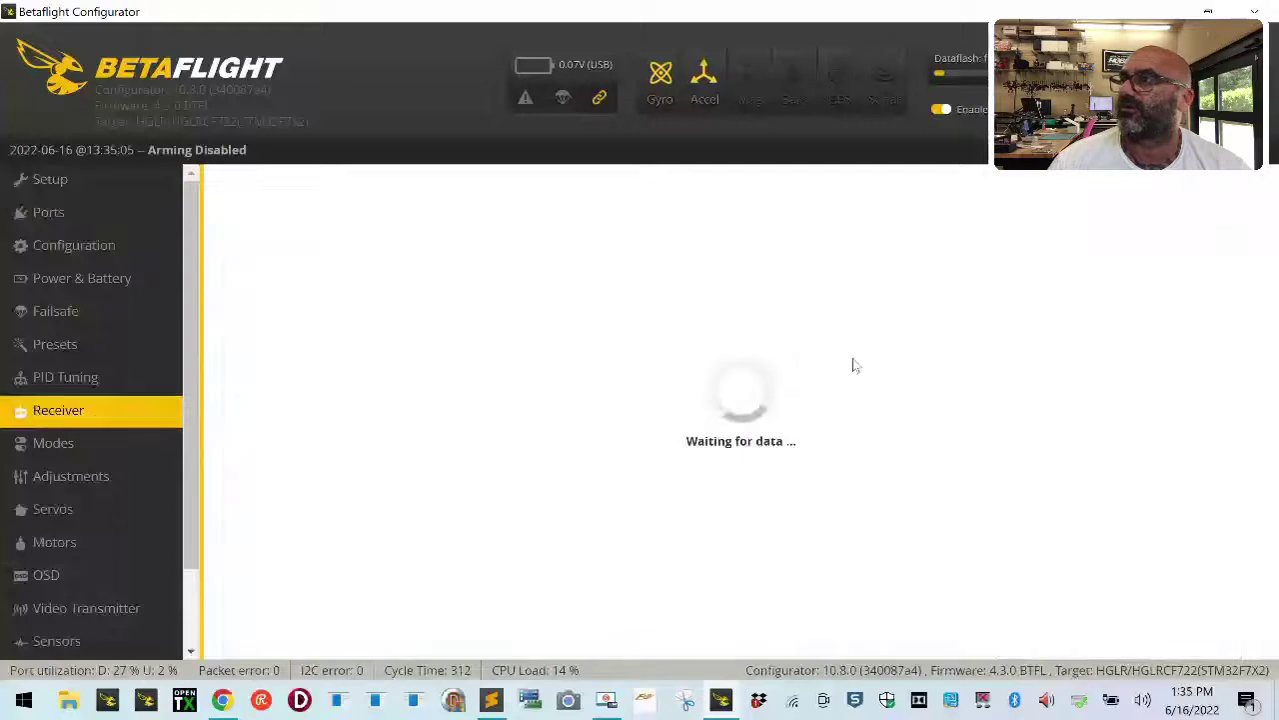
left_click(812, 389)
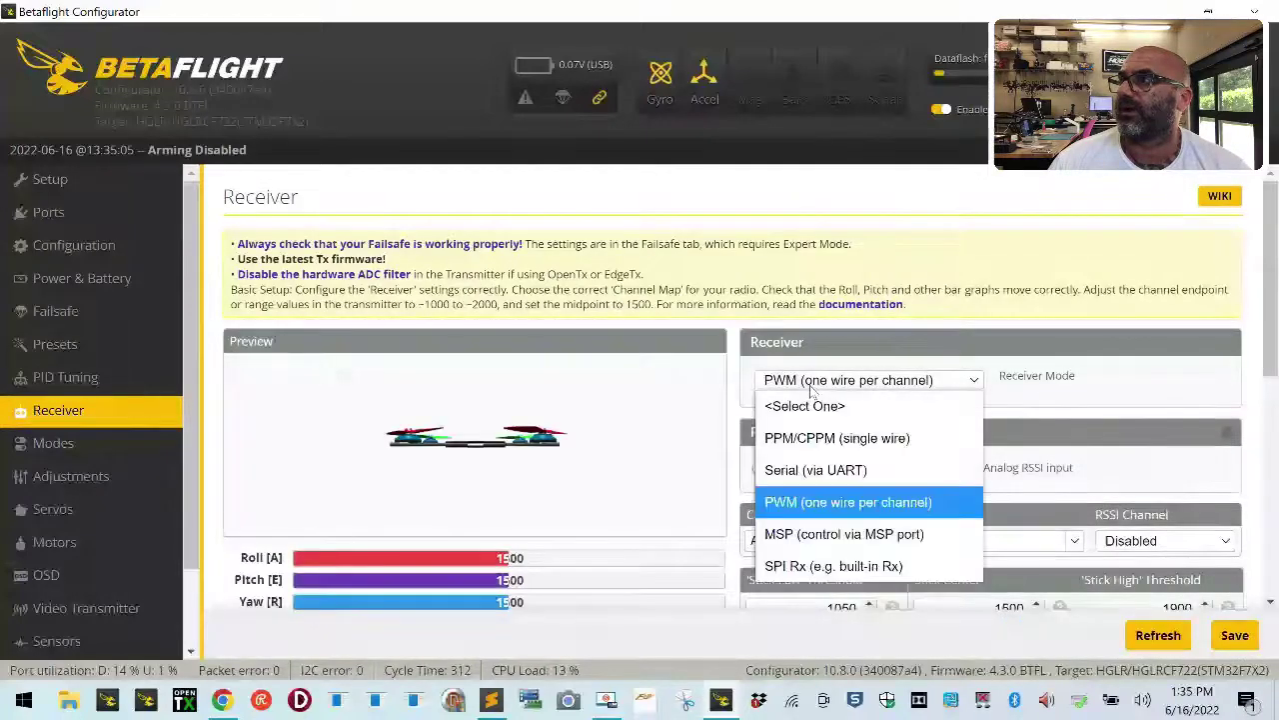
left_click(817, 471)
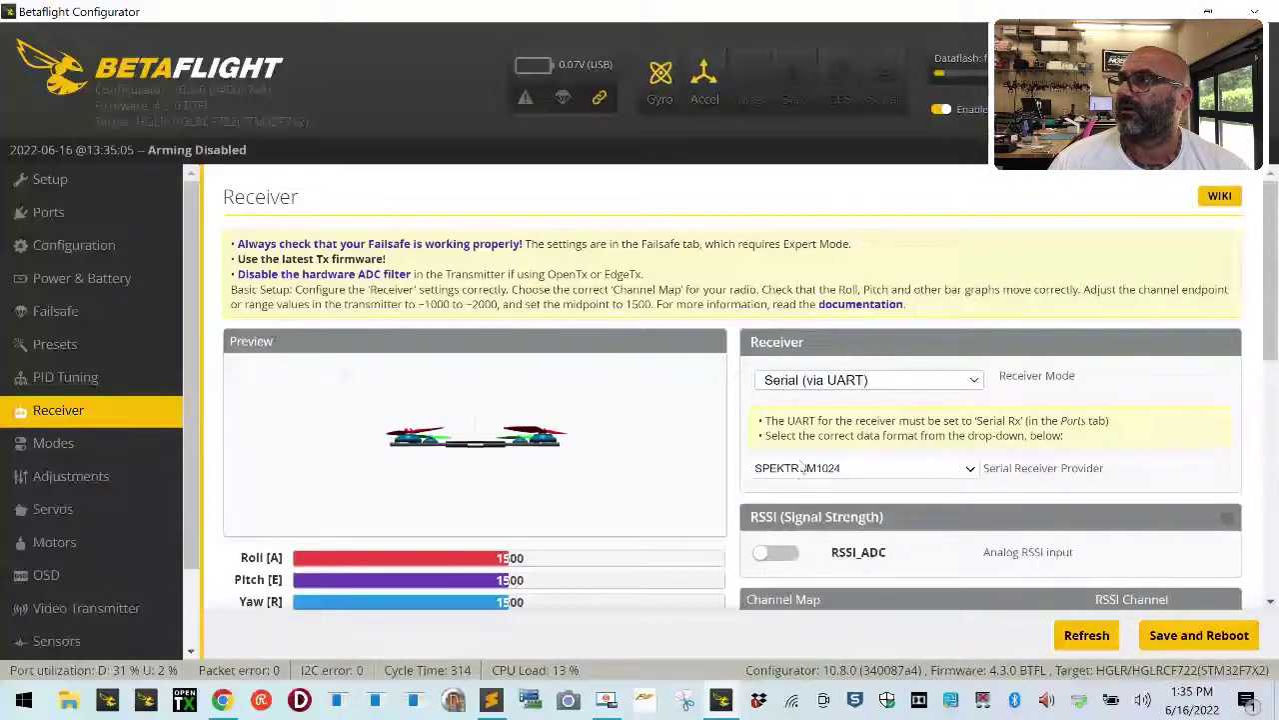
left_click(804, 472)
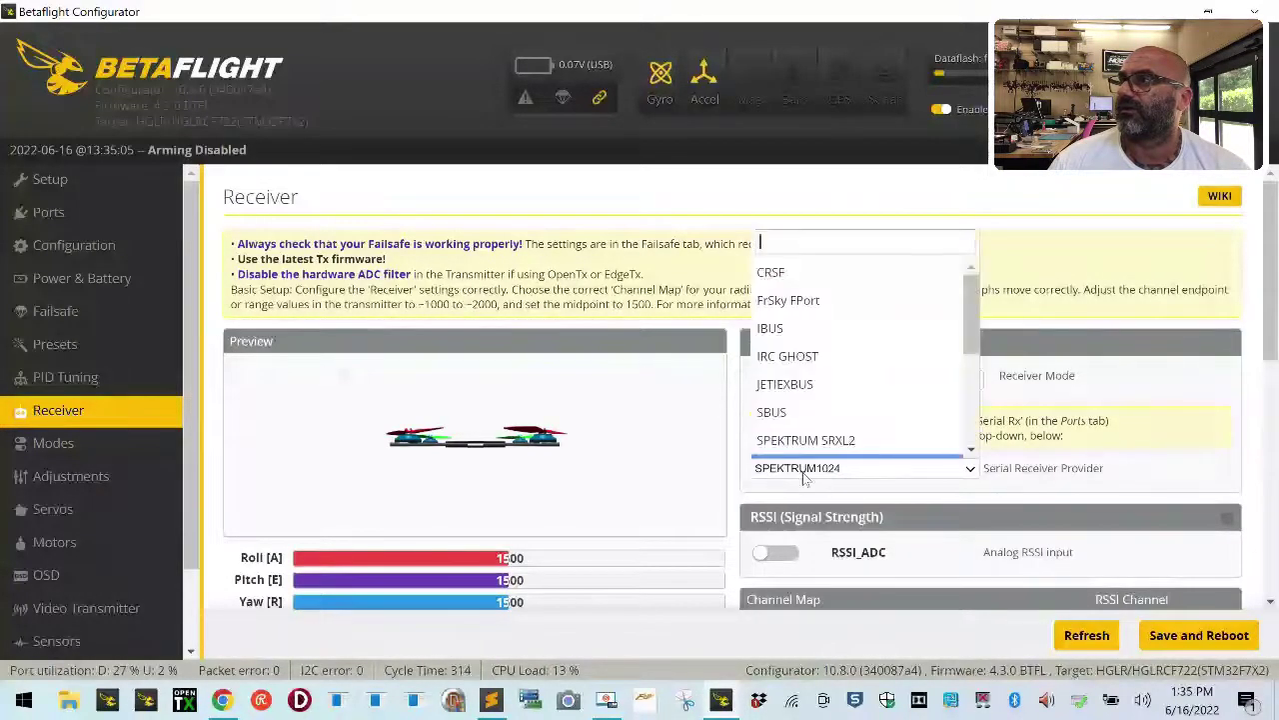
left_click(847, 276)
left_click(1212, 635)
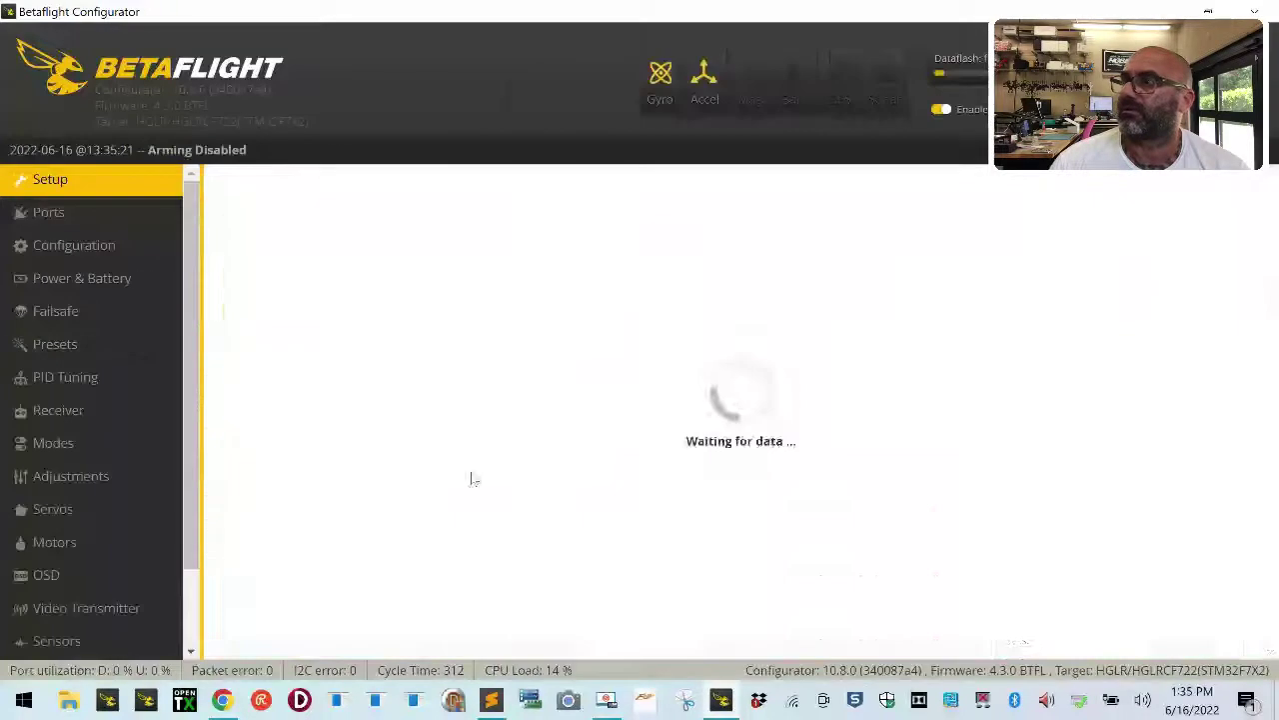
Step: Reset the Z axis and calibrate the accelerometer in the setup
scroll(160, 508, "down", 2)
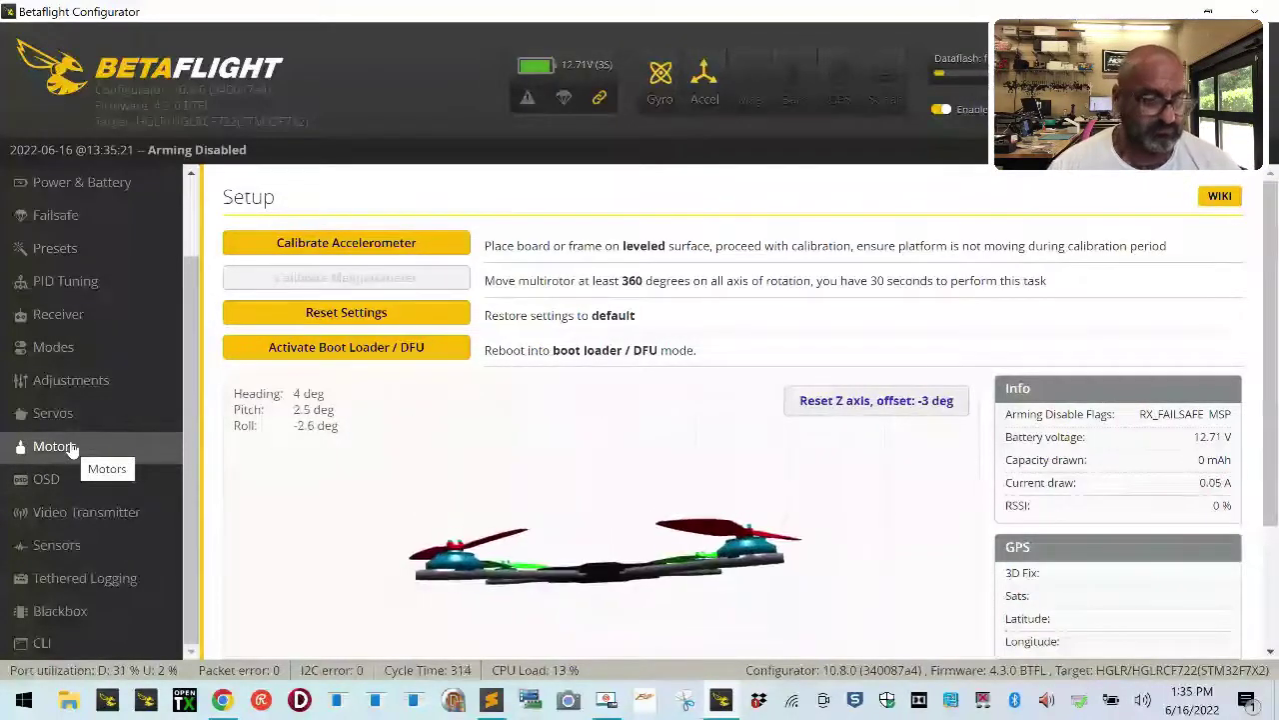
left_click(870, 400)
left_click(389, 254)
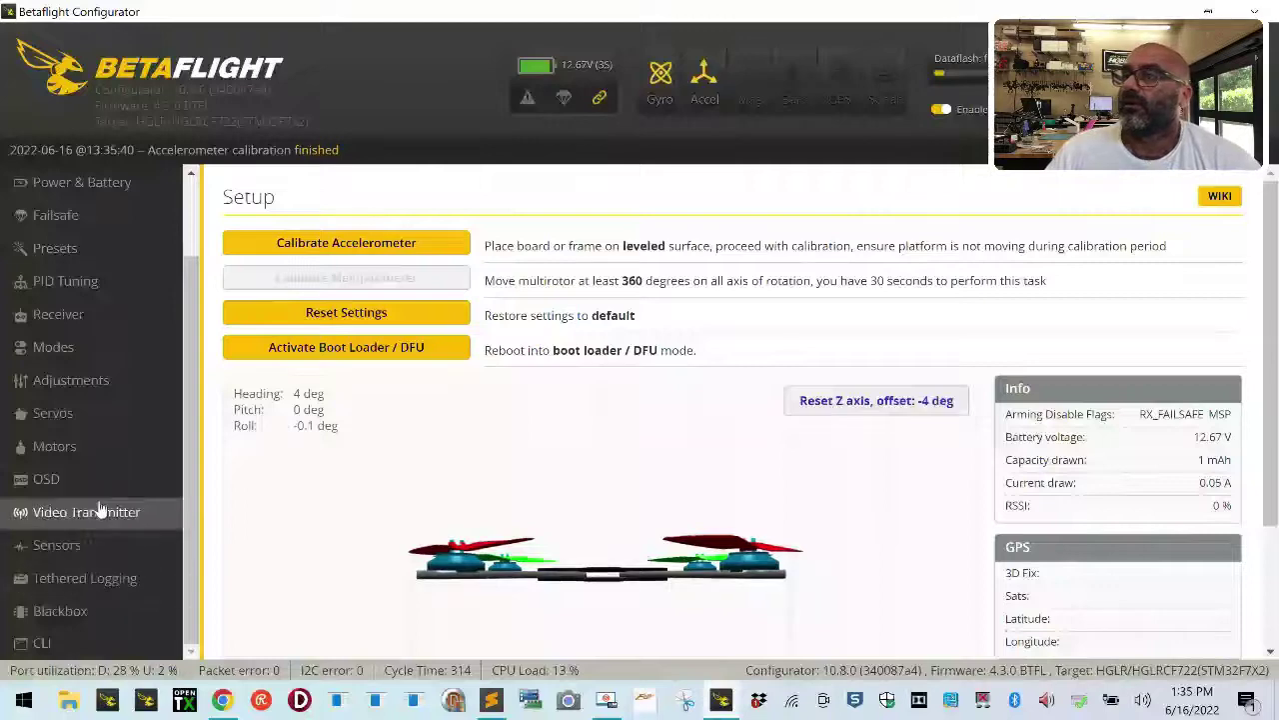
Step: Review the motor mixer and ESC settings, and acknowledge the risks to enable motor test mode
left_click(54, 445)
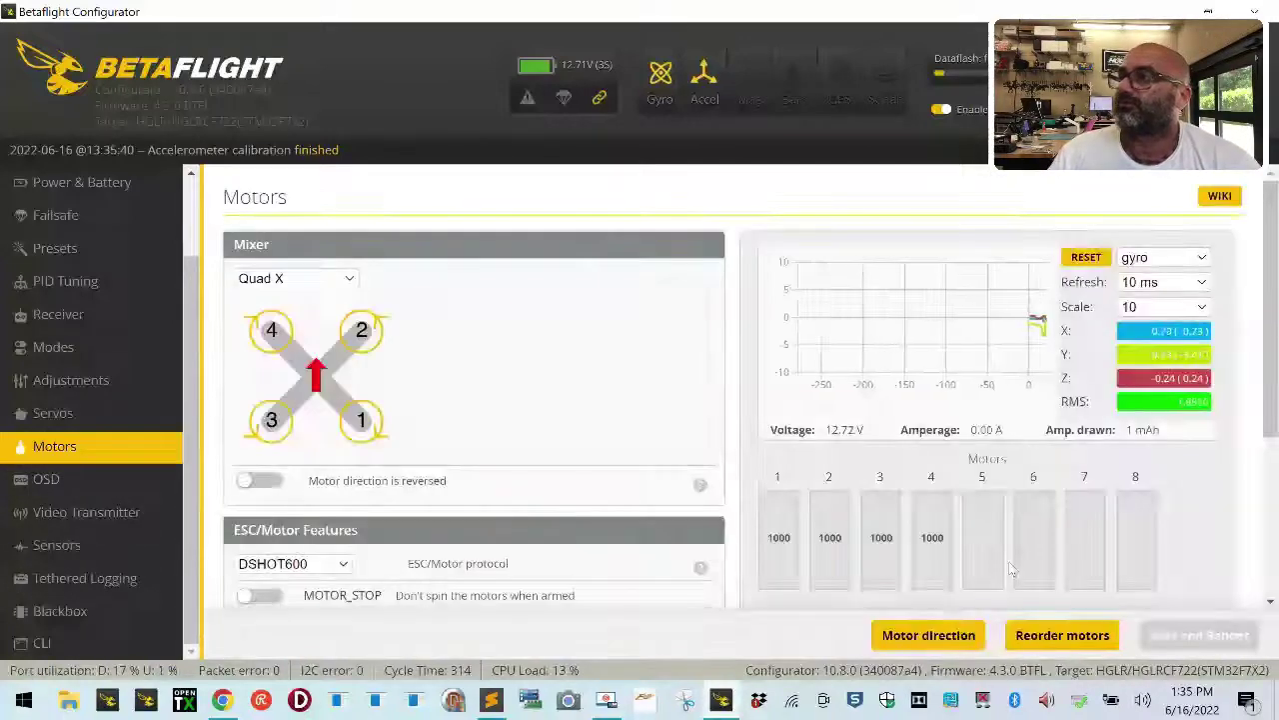
scroll(660, 539, "down", 3)
scroll(660, 539, "up", 5)
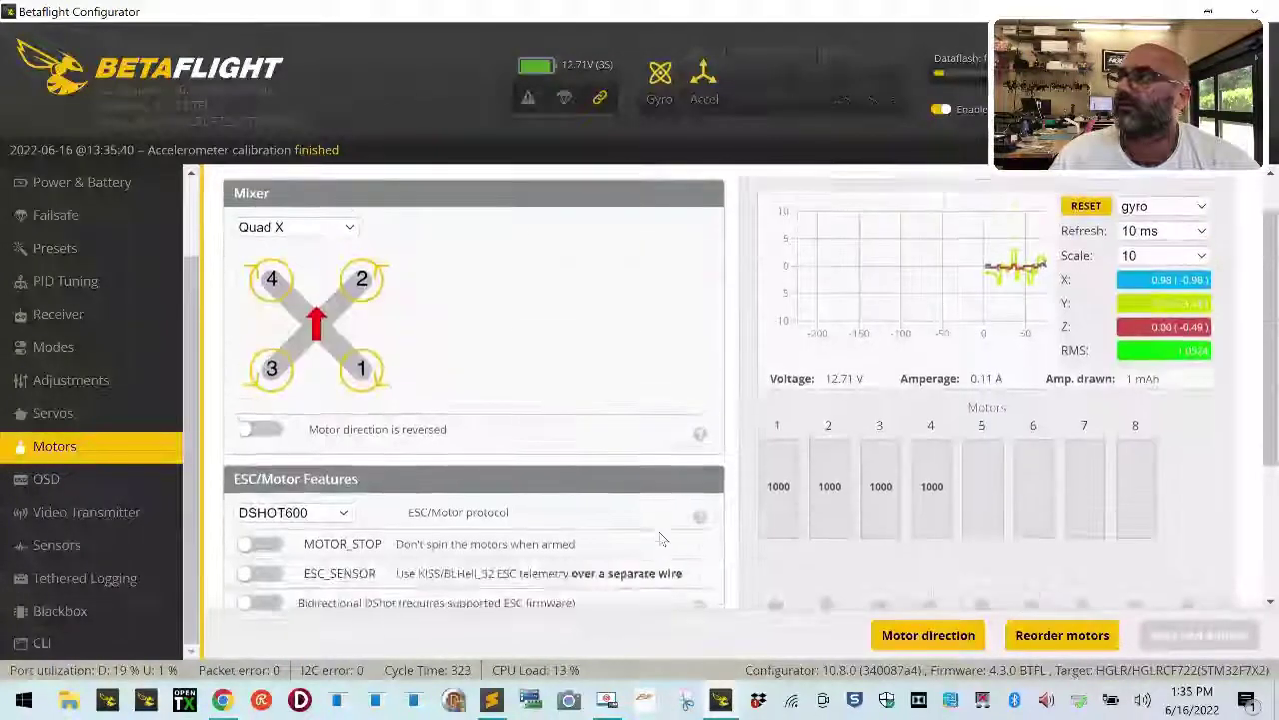
scroll(660, 538, "down", 3)
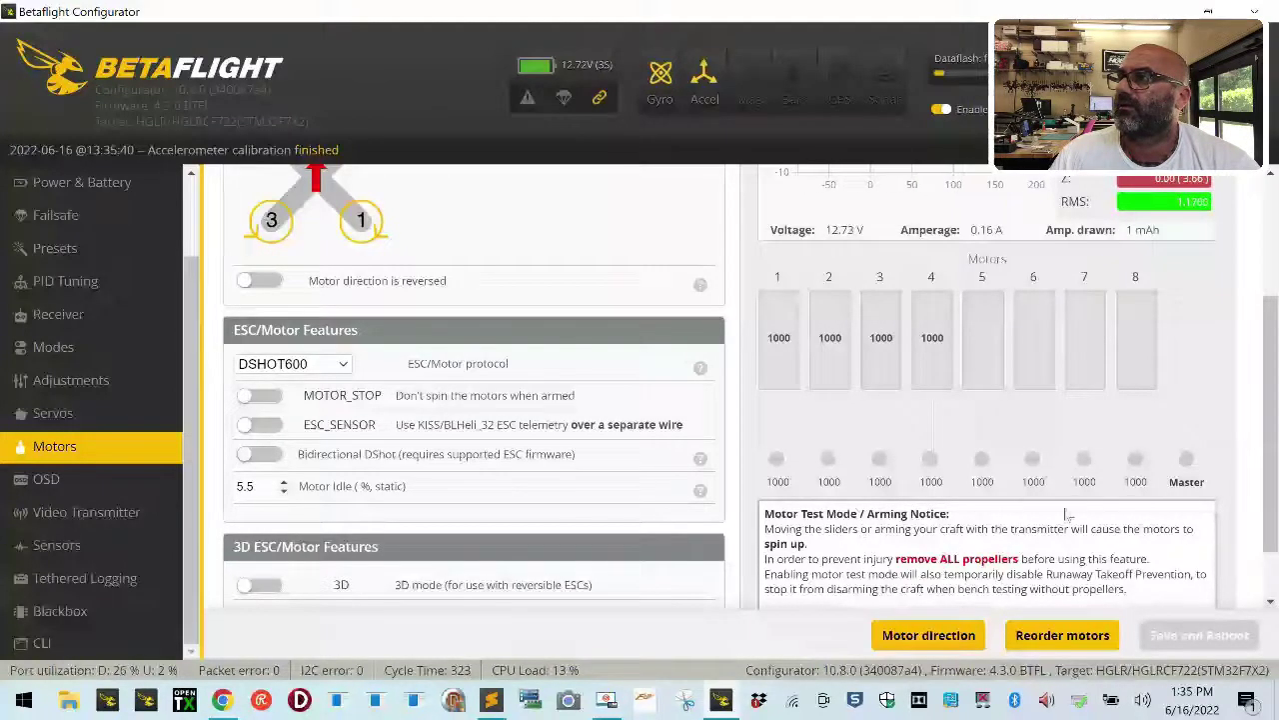
scroll(922, 502, "down", 1)
left_click(775, 545)
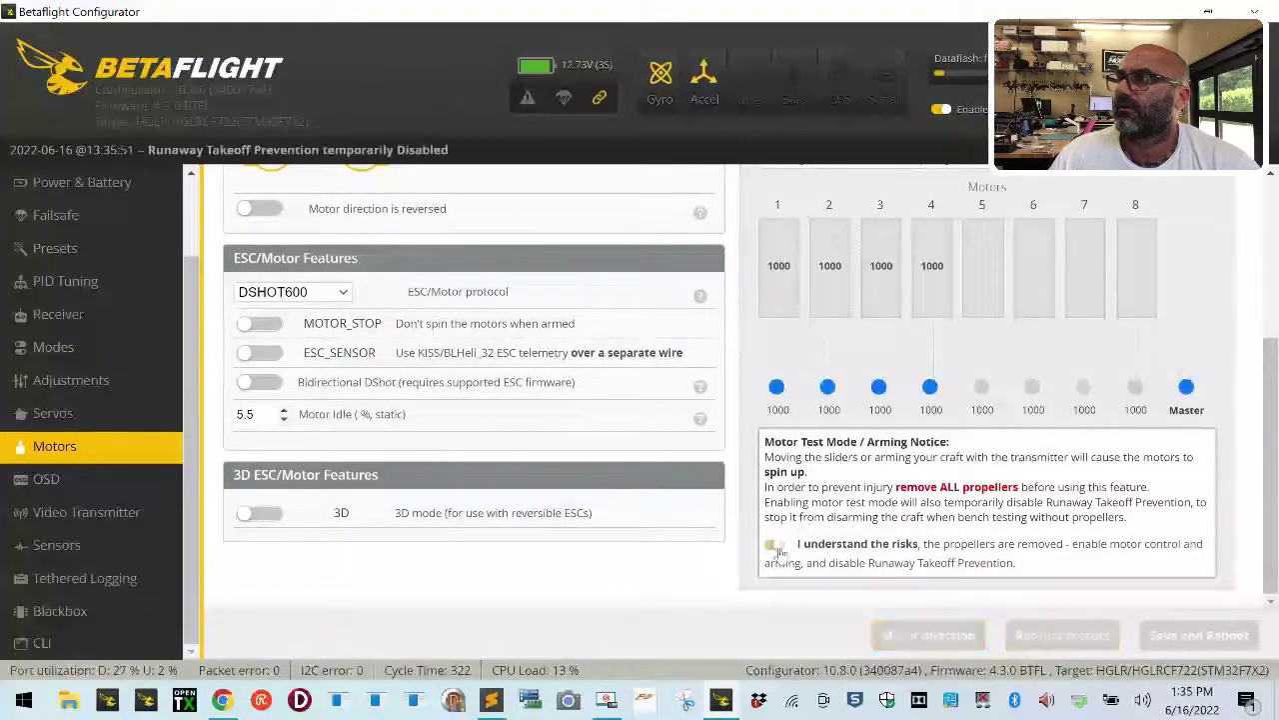
Step: Spin motors 1, 2 and 3 one at a time in the motor test, and switch motor test mode off
left_click_drag(776, 386, 780, 381)
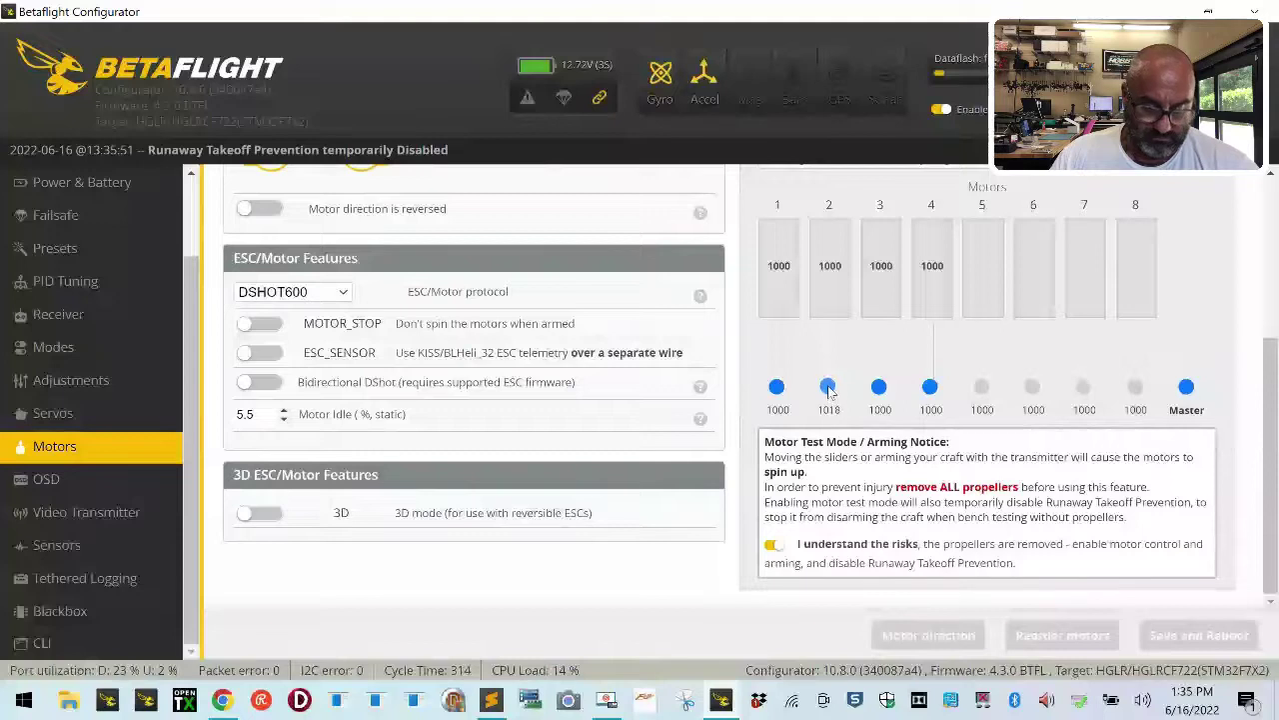
left_click_drag(830, 387, 817, 424)
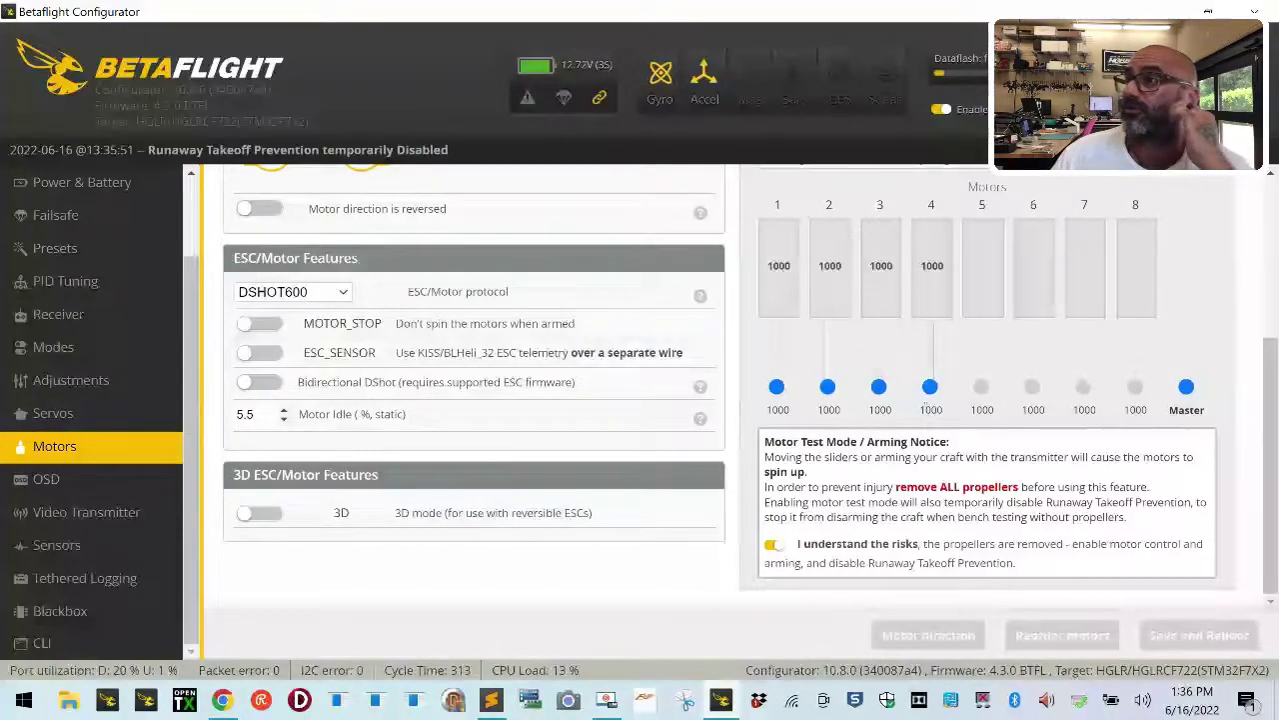
left_click_drag(881, 389, 884, 384)
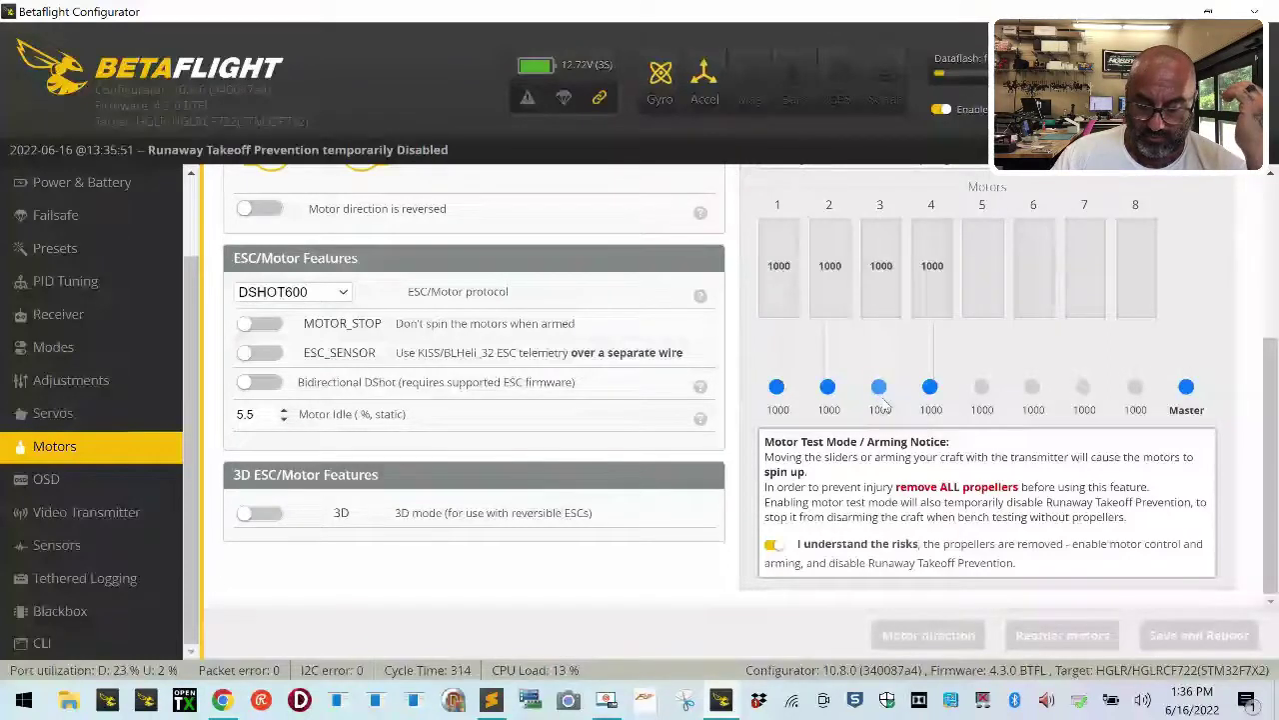
left_click(792, 542)
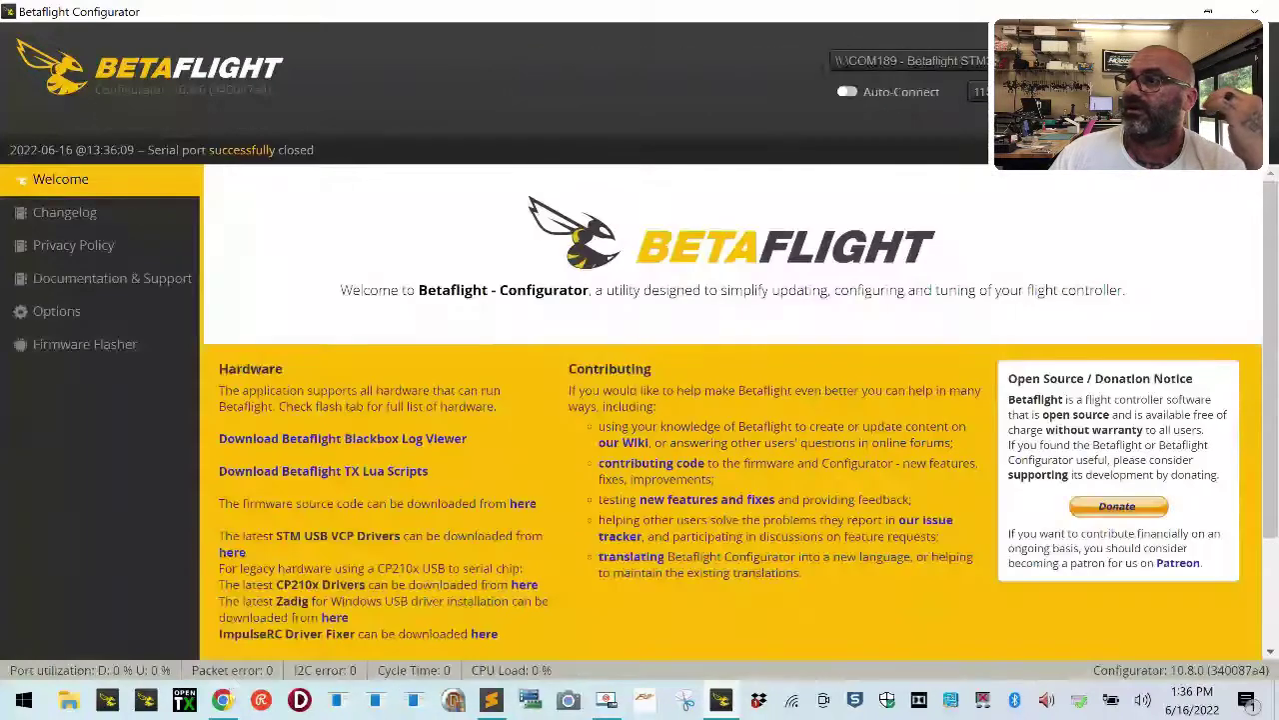
Step: Switch to BLHeliSuite32 and try to read the setup of the four ESCs over COM189
left_click(308, 712)
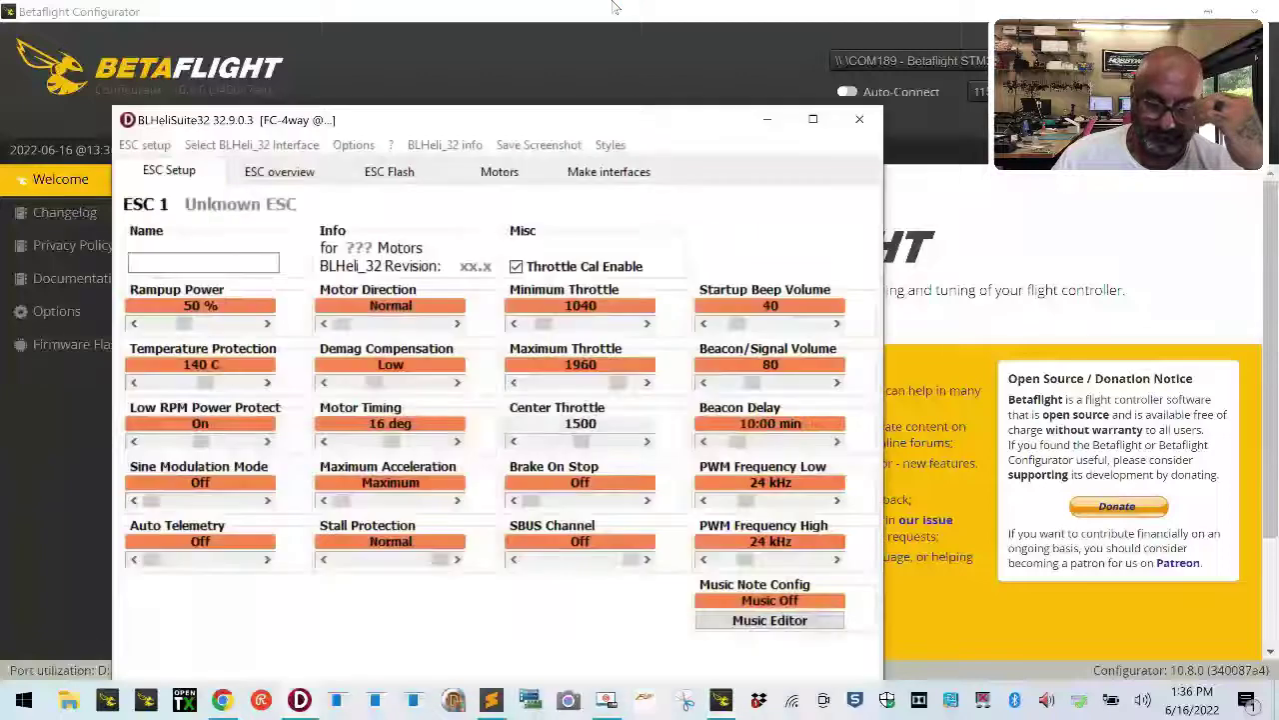
left_click_drag(507, 121, 620, 12)
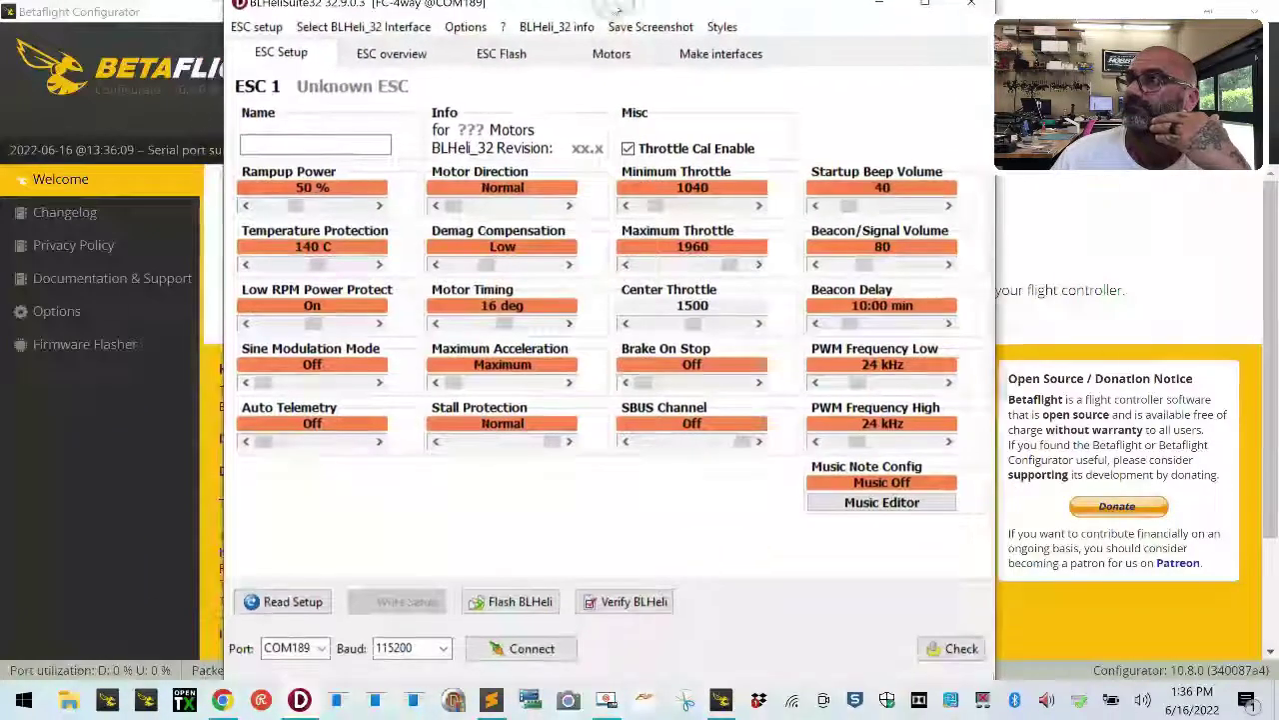
left_click(282, 602)
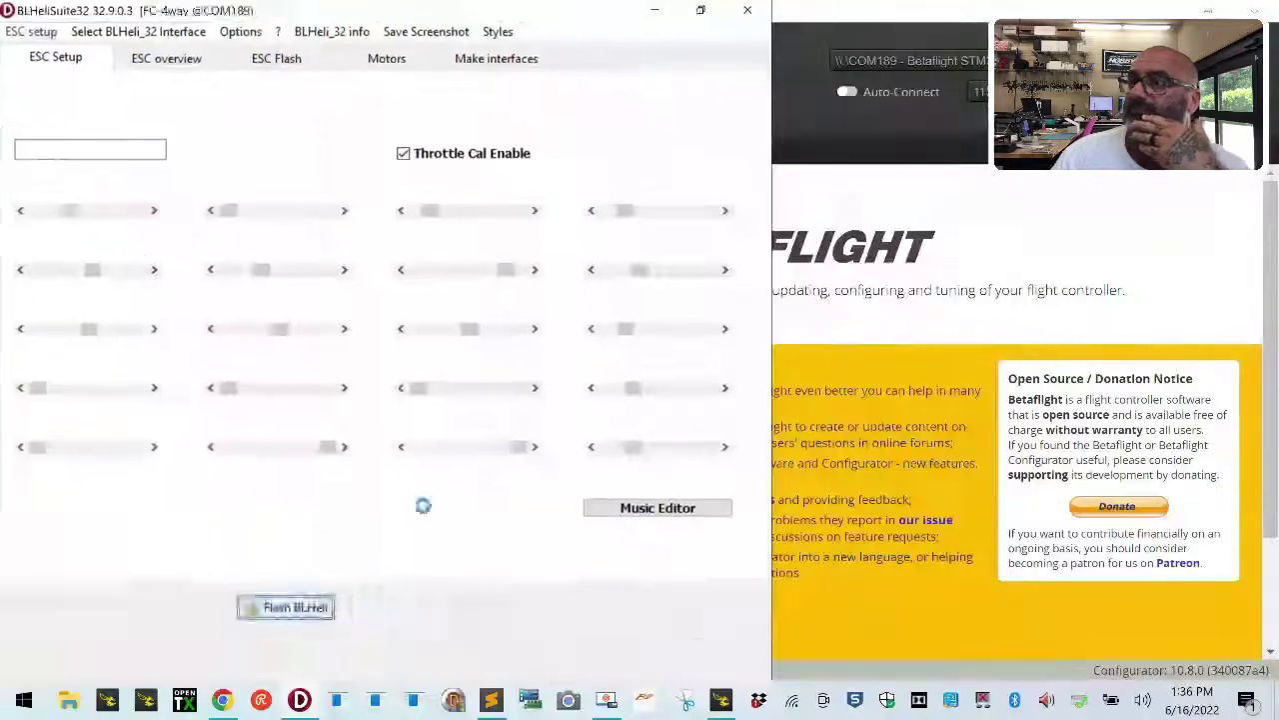
left_click_drag(540, 12, 782, 20)
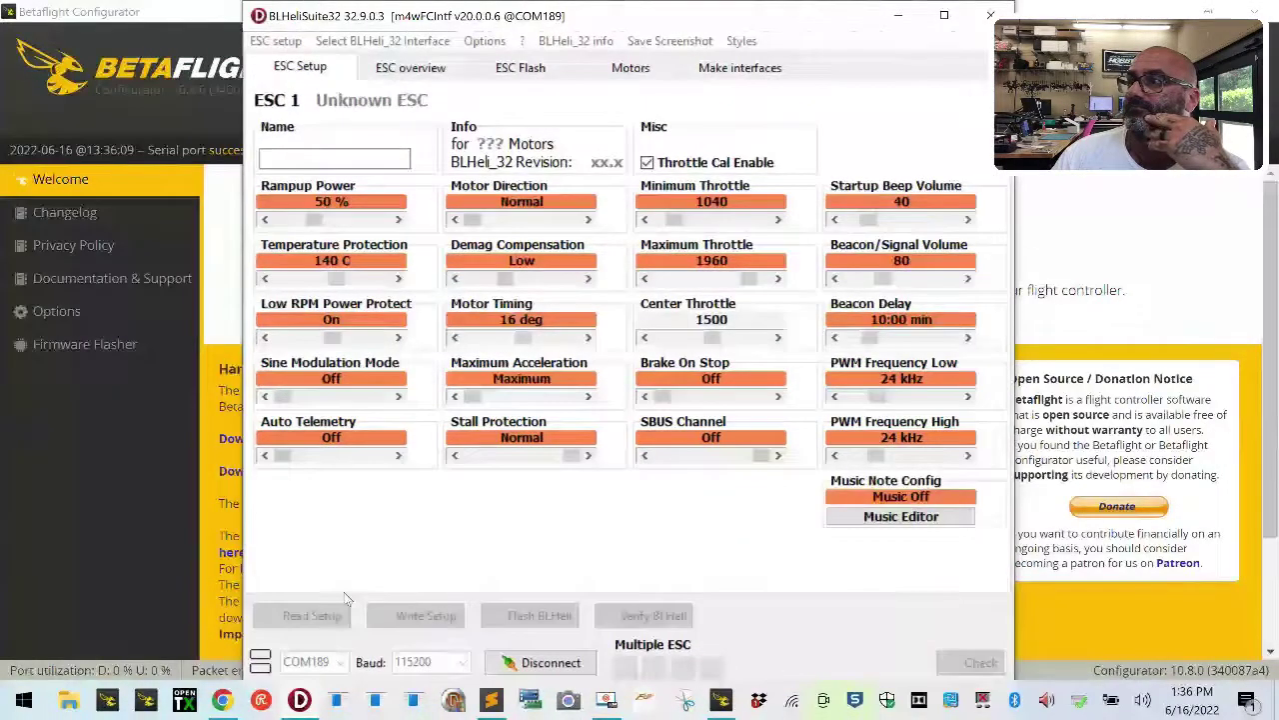
left_click(330, 616)
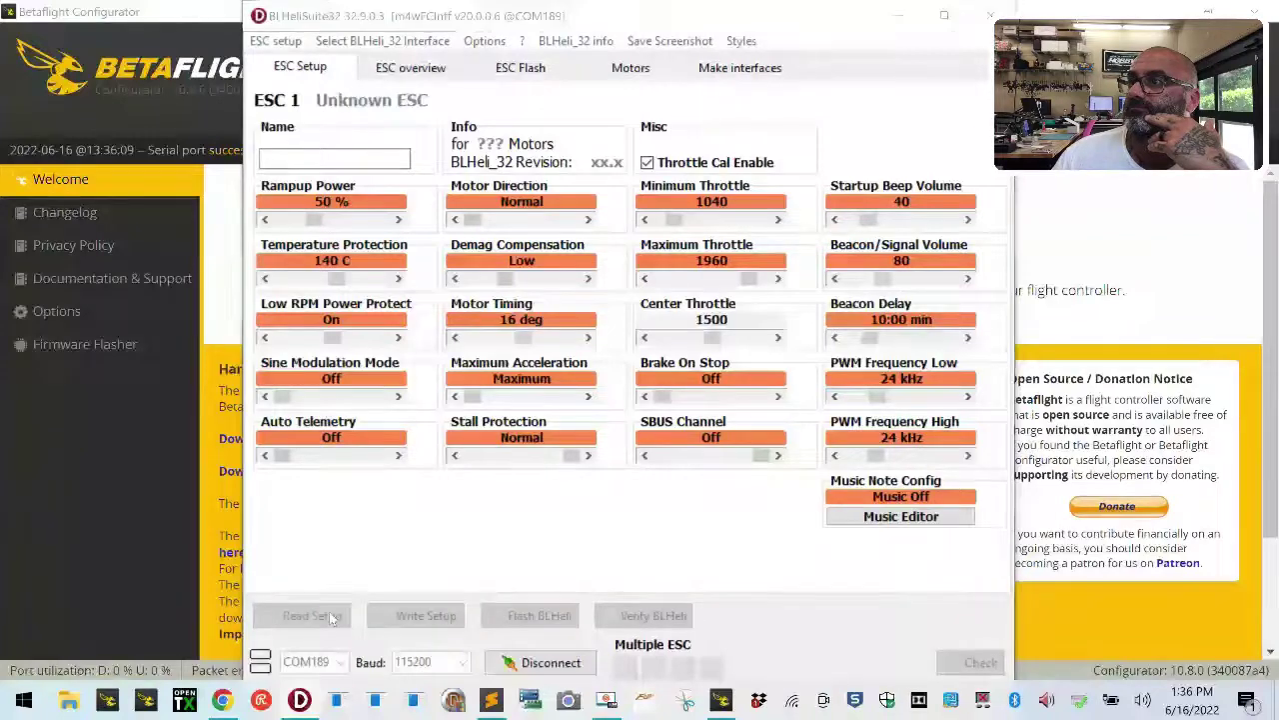
left_click(629, 399)
left_click(634, 398)
left_click(630, 398)
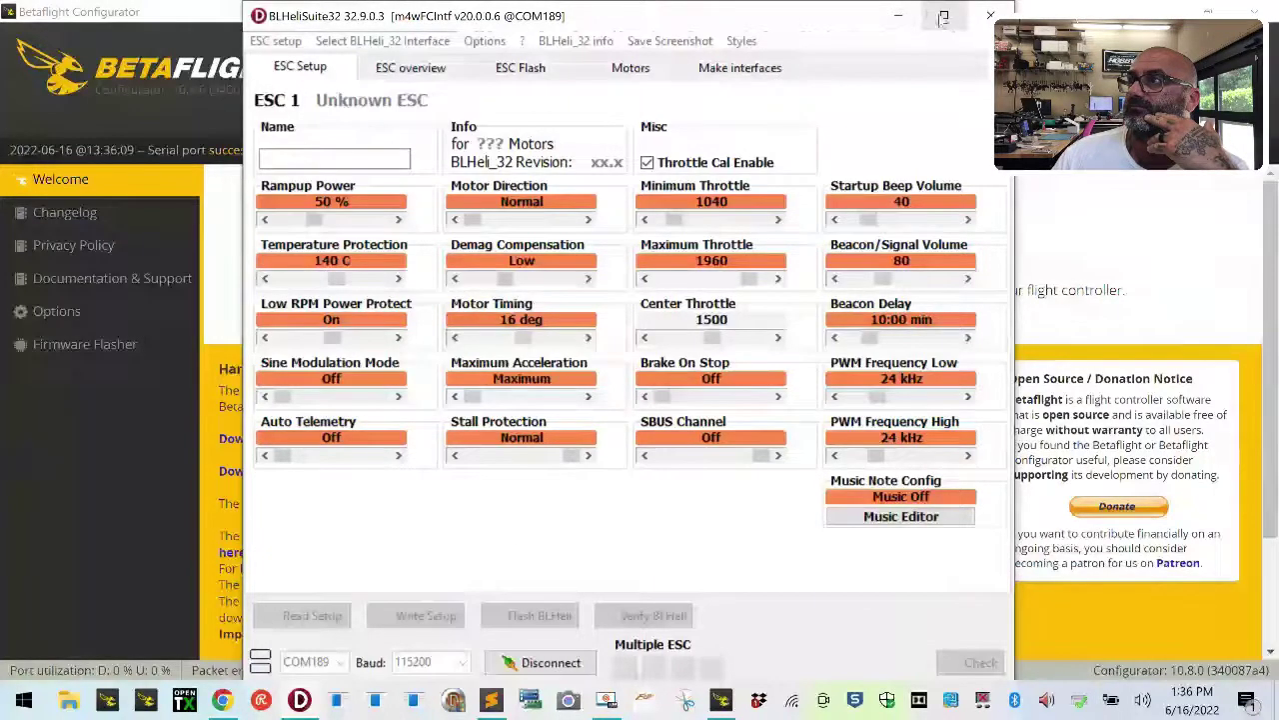
left_click(644, 400)
left_click(644, 400)
left_click(647, 400)
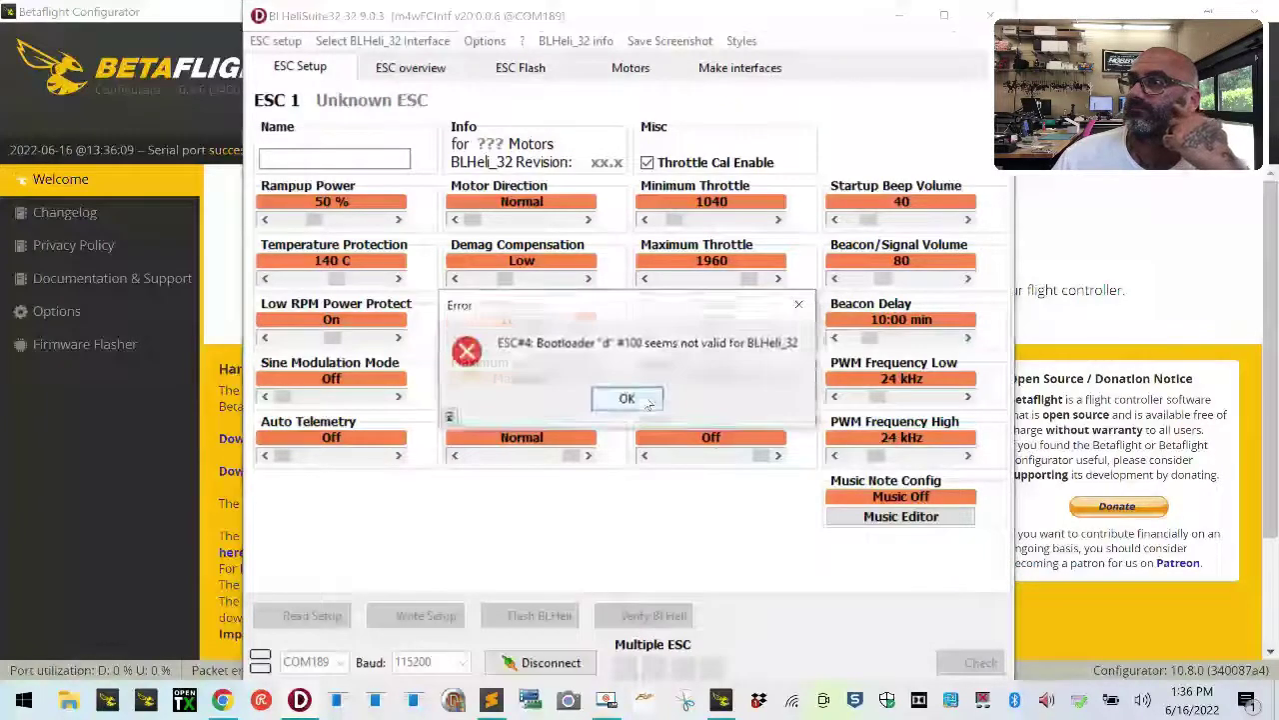
left_click(644, 399)
left_click(625, 402)
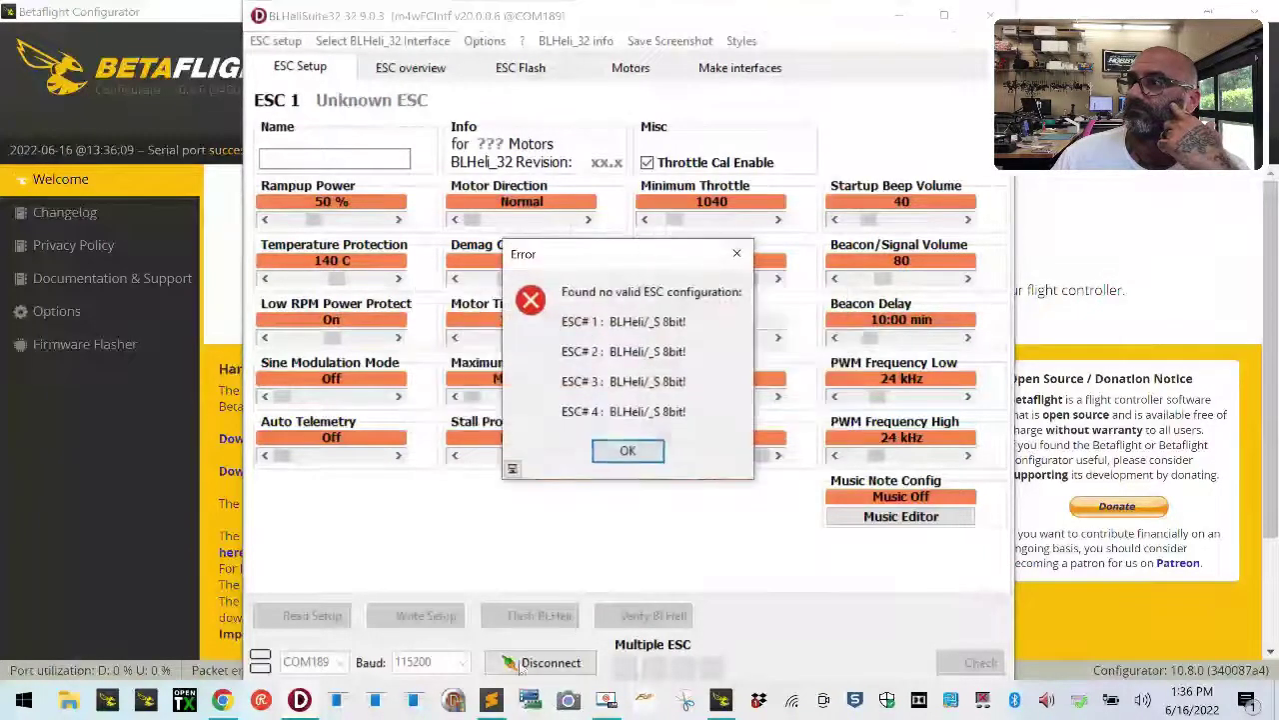
left_click(628, 449)
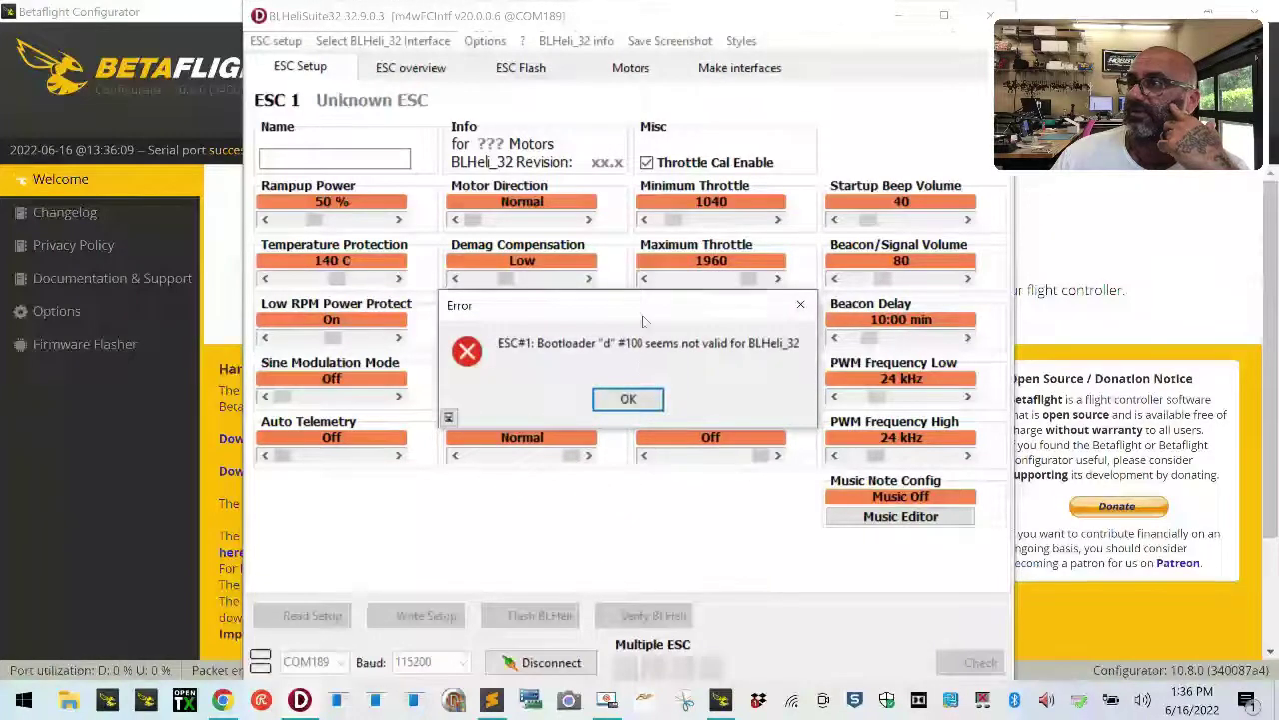
Step: Dismiss the repeated ESC read errors and close BLHeliSuite32 despite its active interface connection
left_click(616, 402)
left_click(615, 402)
left_click(613, 405)
left_click(616, 401)
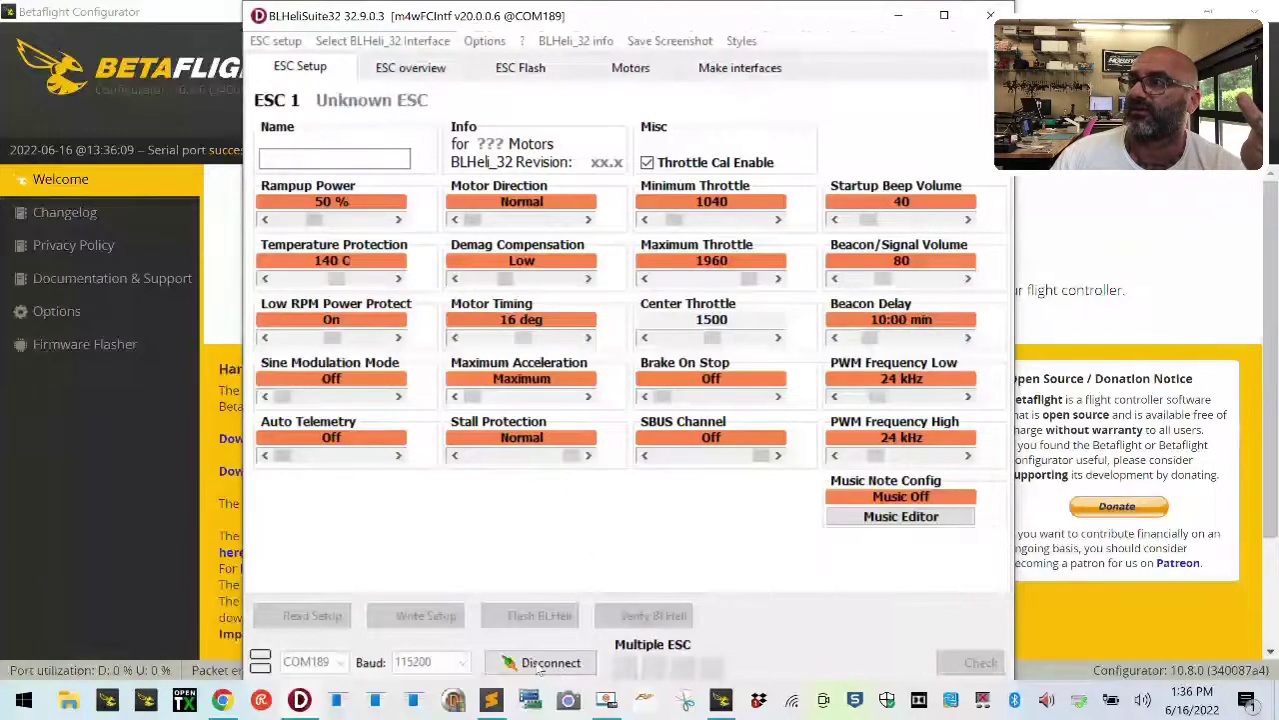
left_click_drag(658, 17, 415, 9)
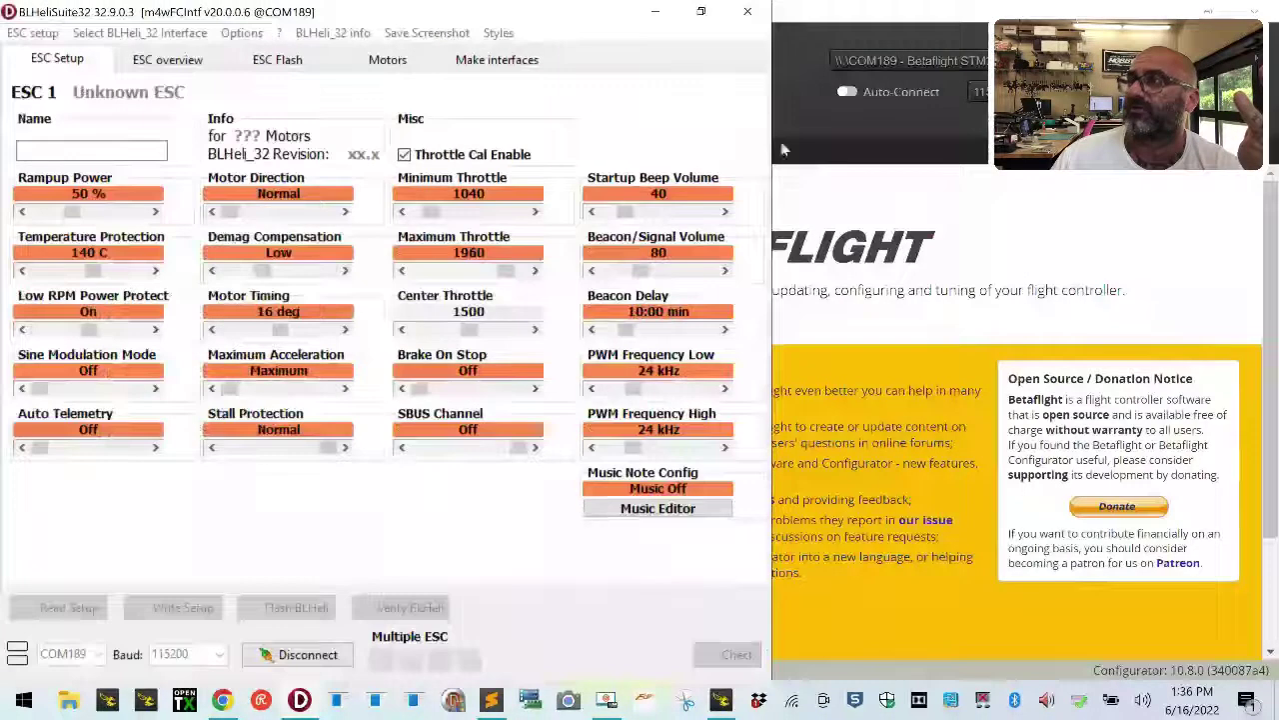
left_click(385, 391)
left_click(385, 391)
left_click(385, 391)
left_click(385, 395)
left_click(384, 442)
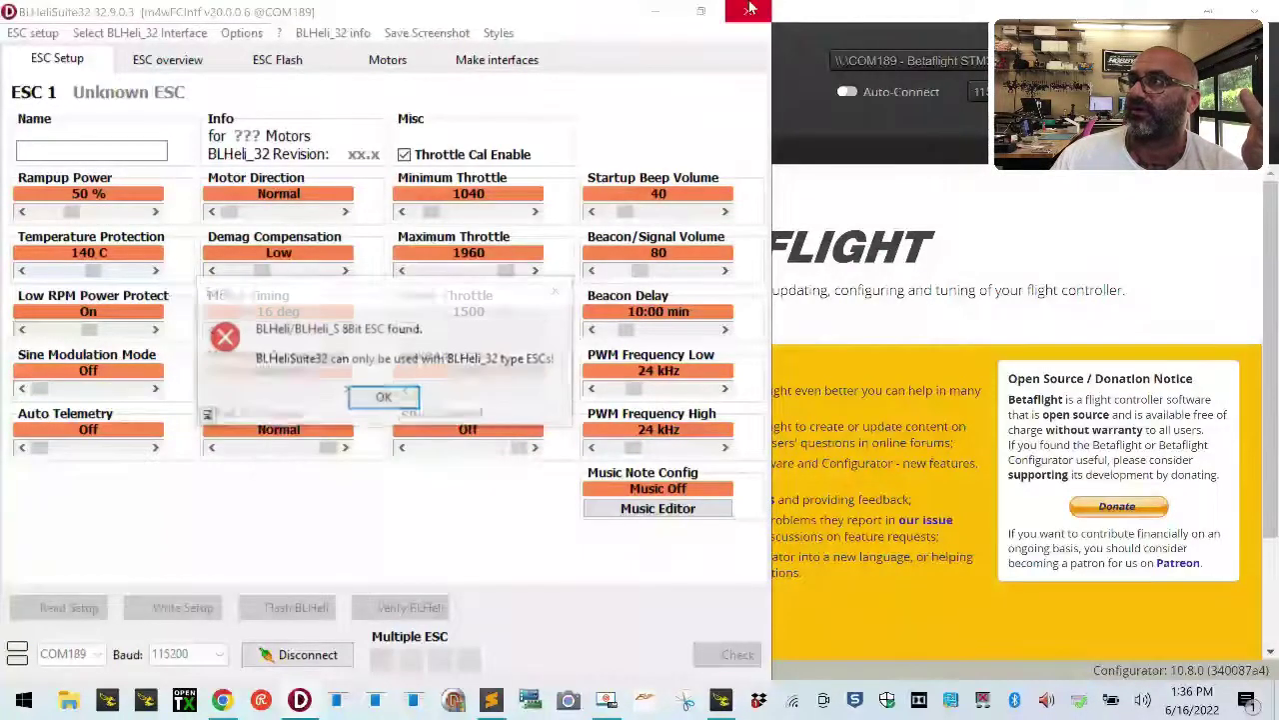
left_click(385, 398)
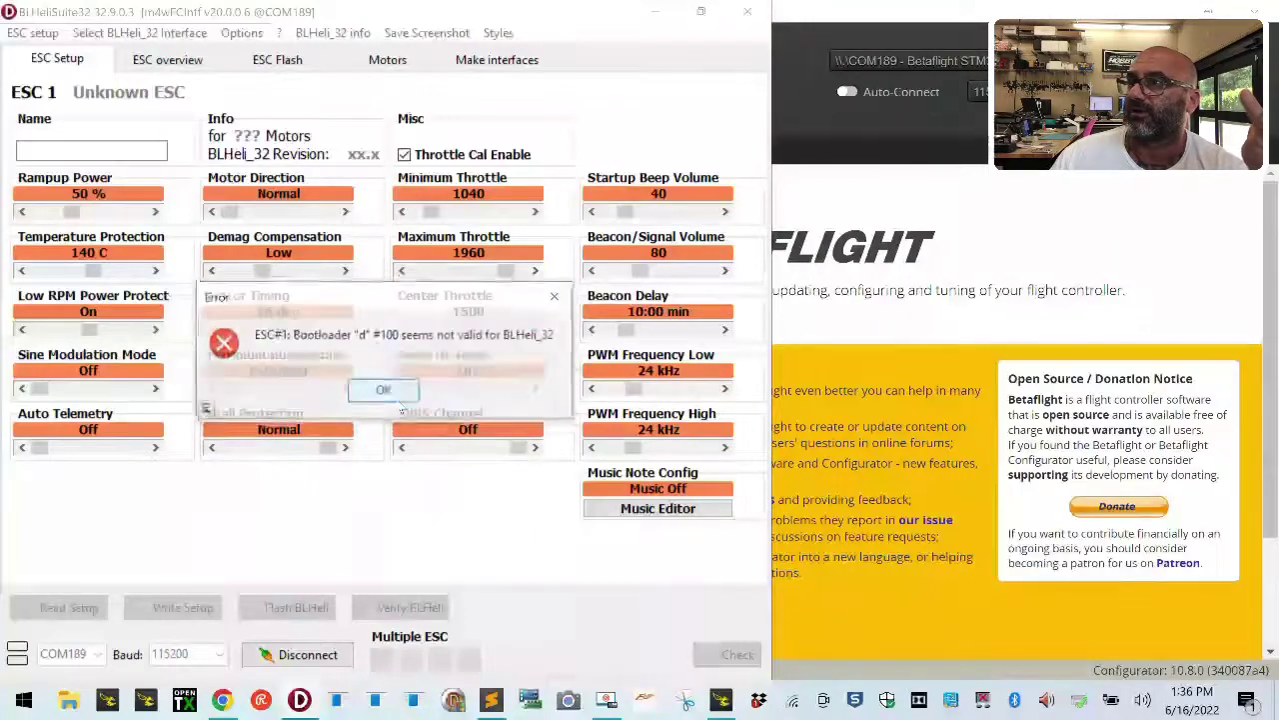
left_click(385, 430)
left_click(747, 11)
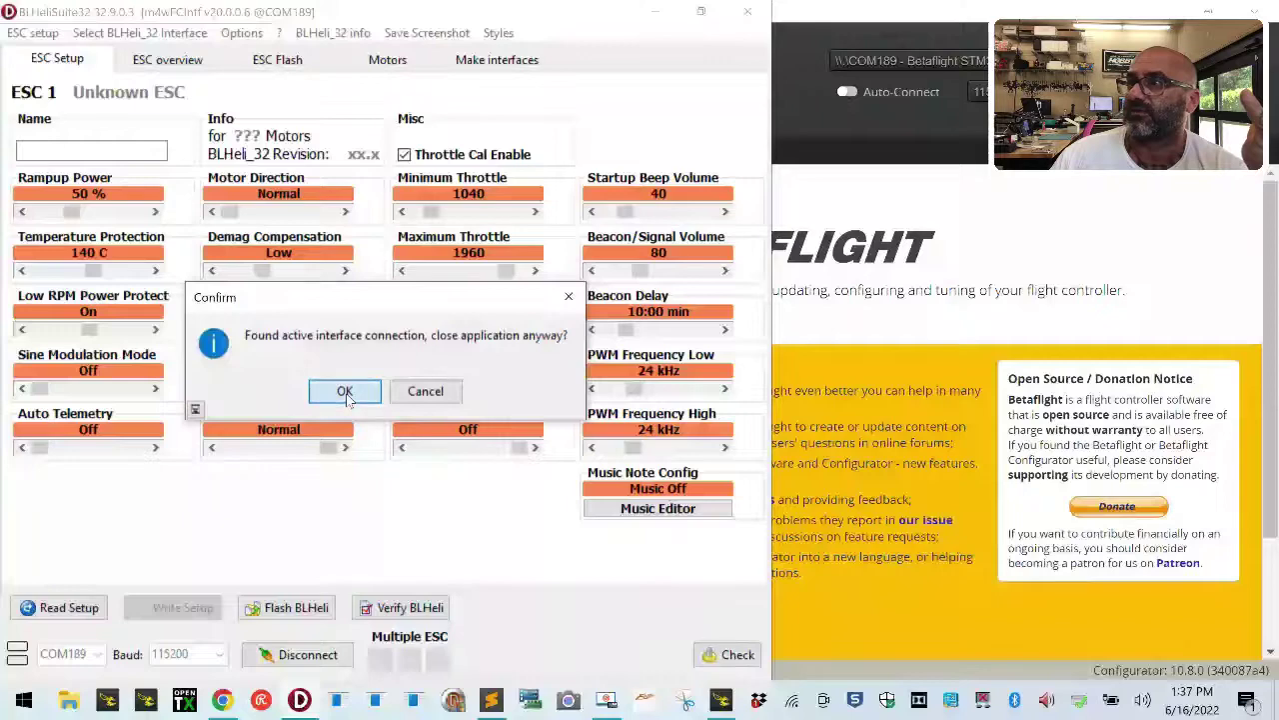
left_click(343, 391)
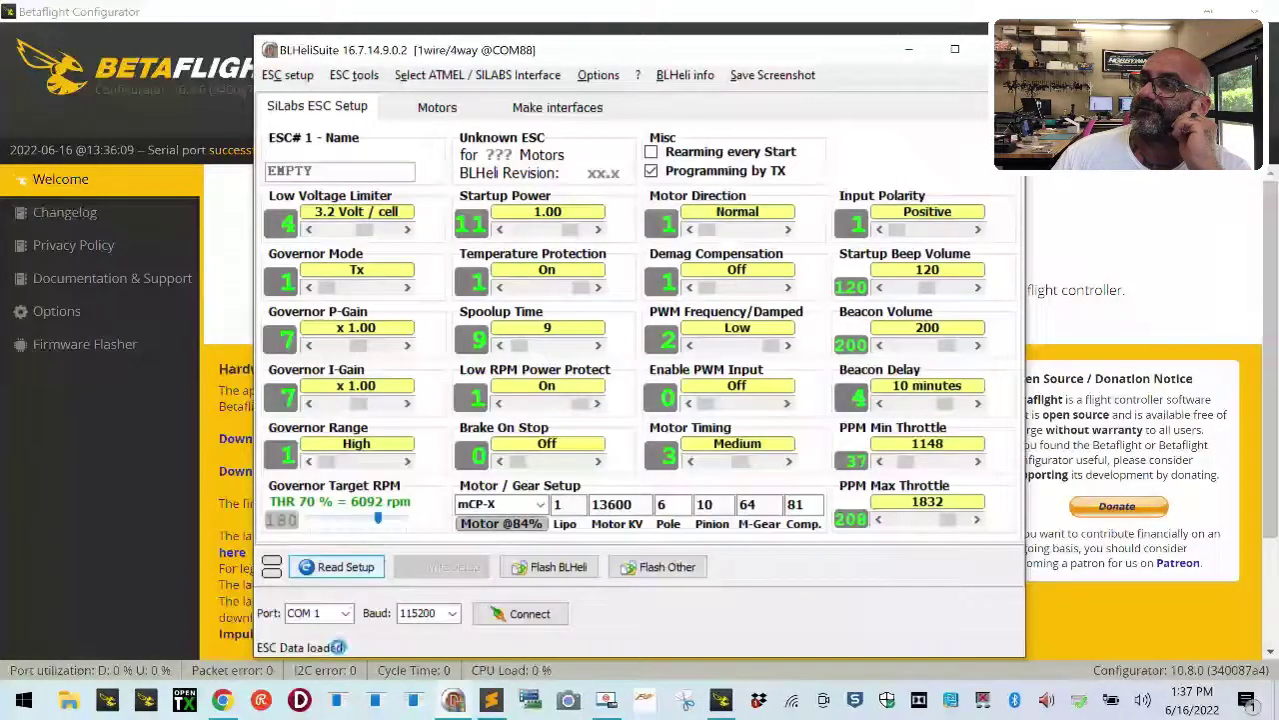
Step: Switch to BLHeliSuite, connect to the flight controller on COM189 and read the setup of the four ESCs
left_click(345, 612)
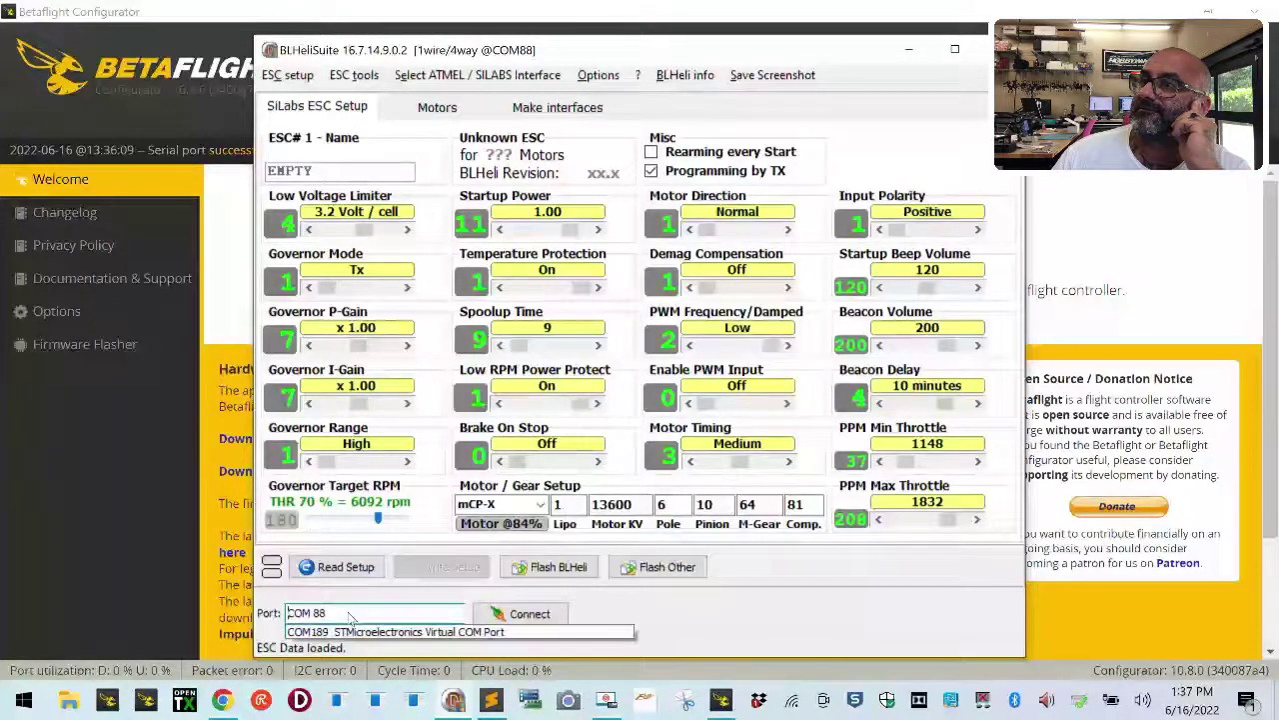
left_click(320, 630)
left_click(526, 612)
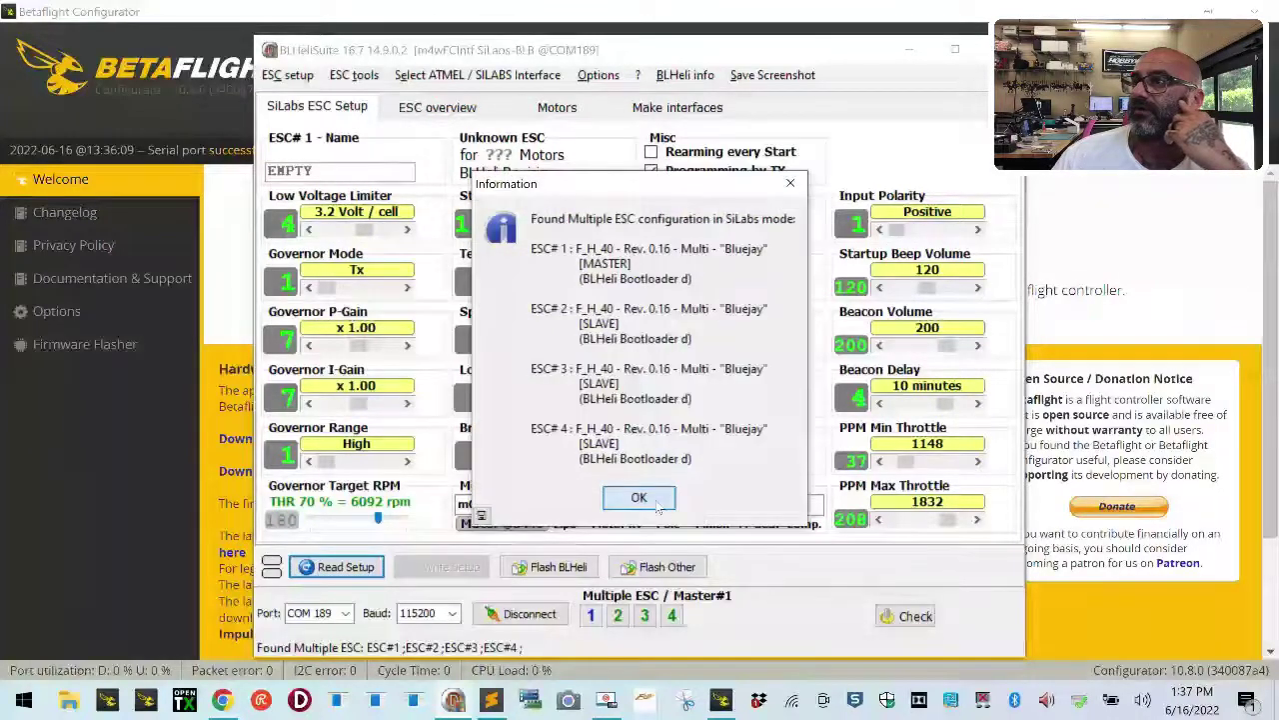
left_click(638, 497)
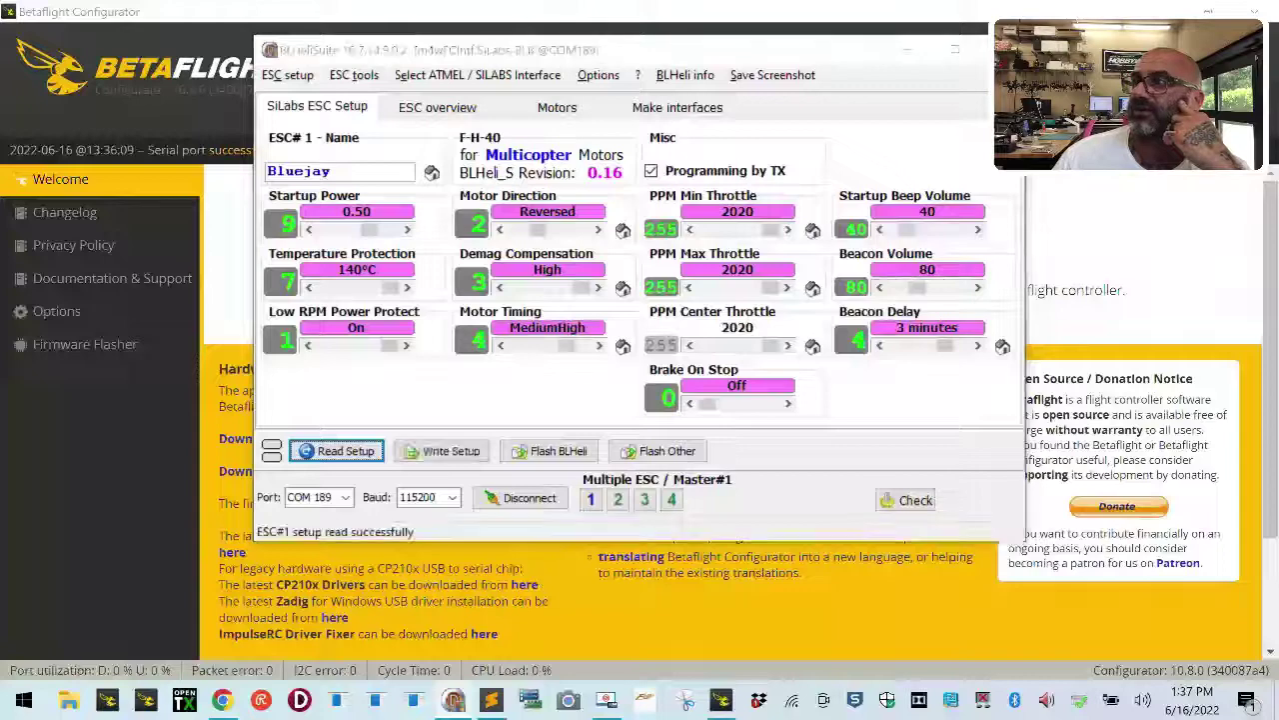
left_click(630, 330)
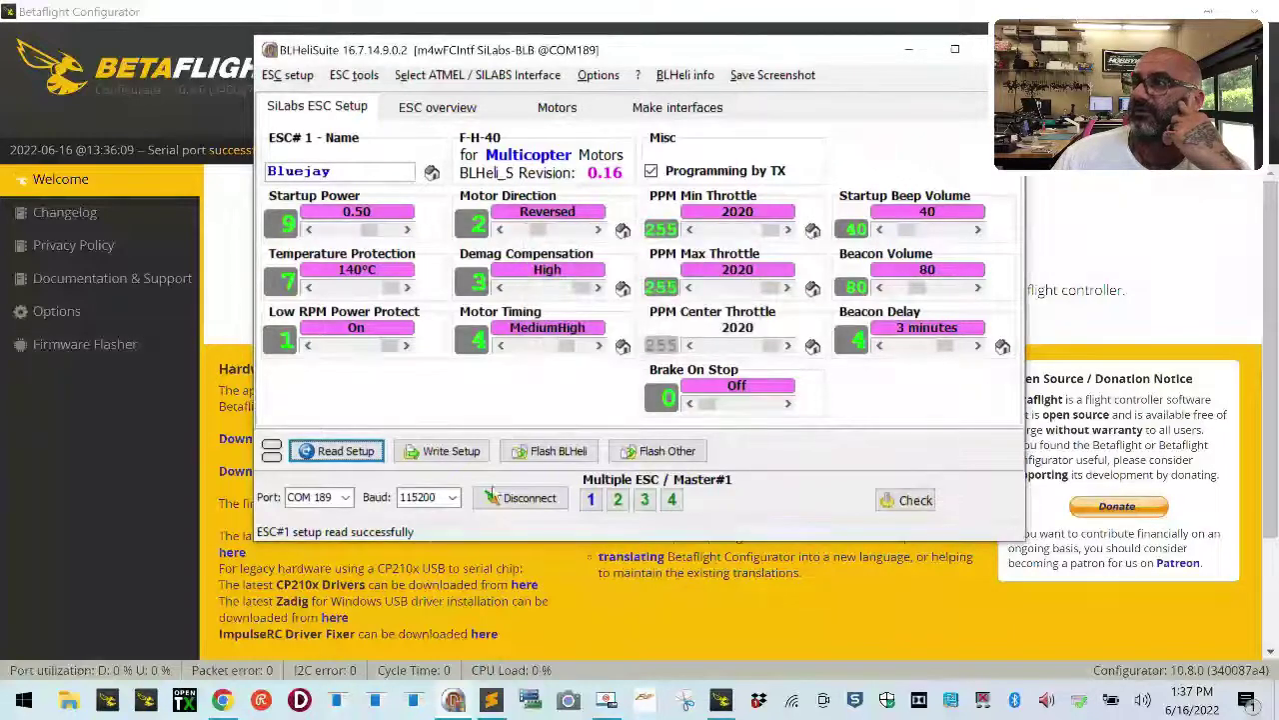
Step: Flash ESC 1 with the latest available BLHeli revision for F-H-40 MULTI, accepting the firmware warning, and write the current settings to it
left_click(588, 453)
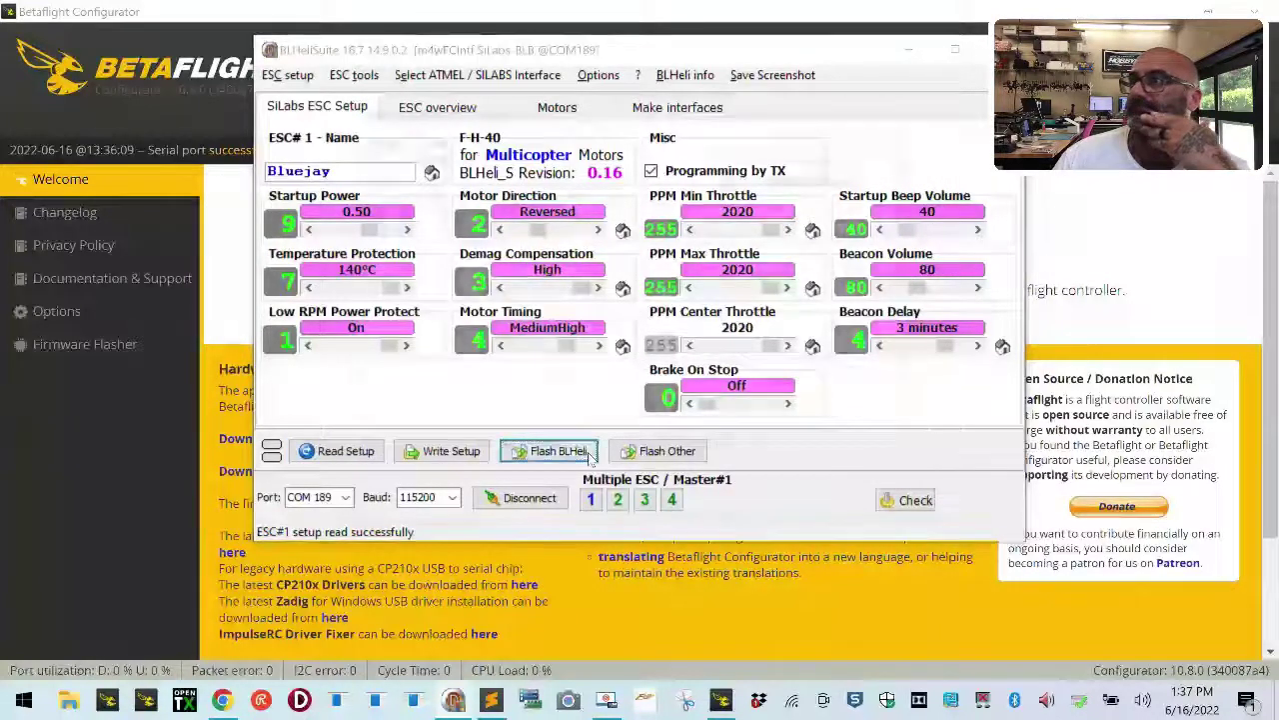
left_click(512, 213)
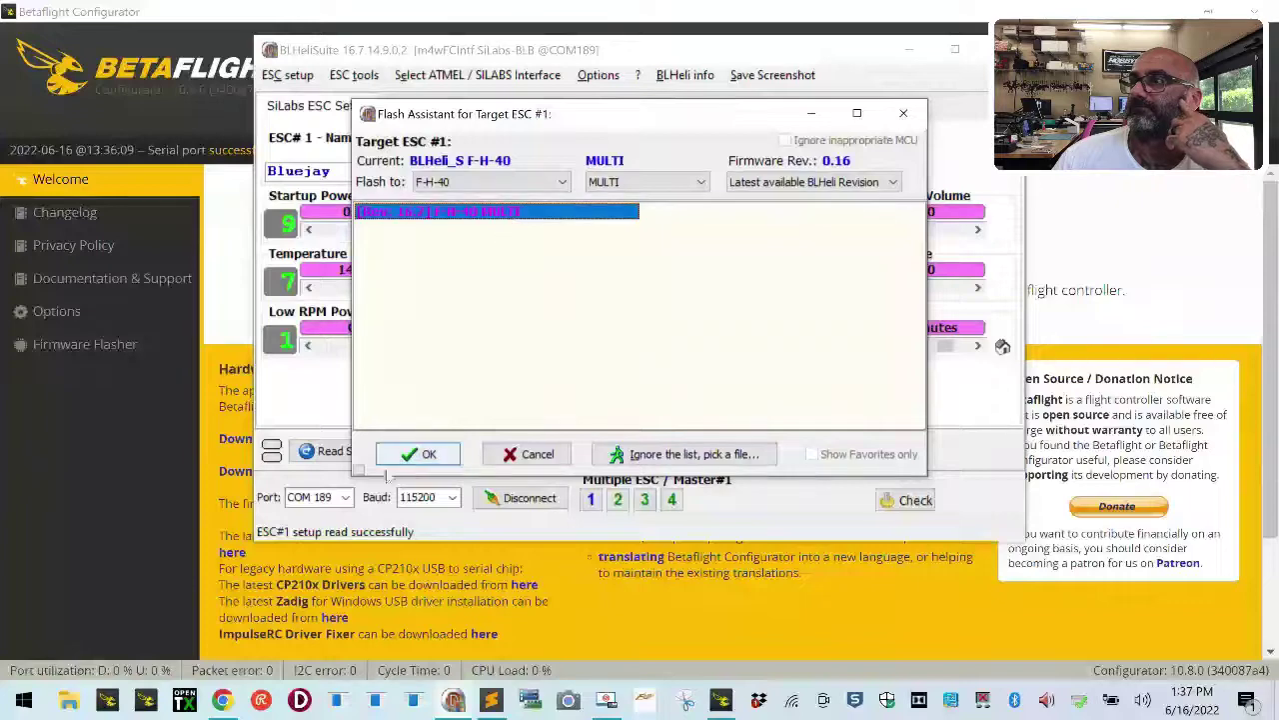
left_click(414, 454)
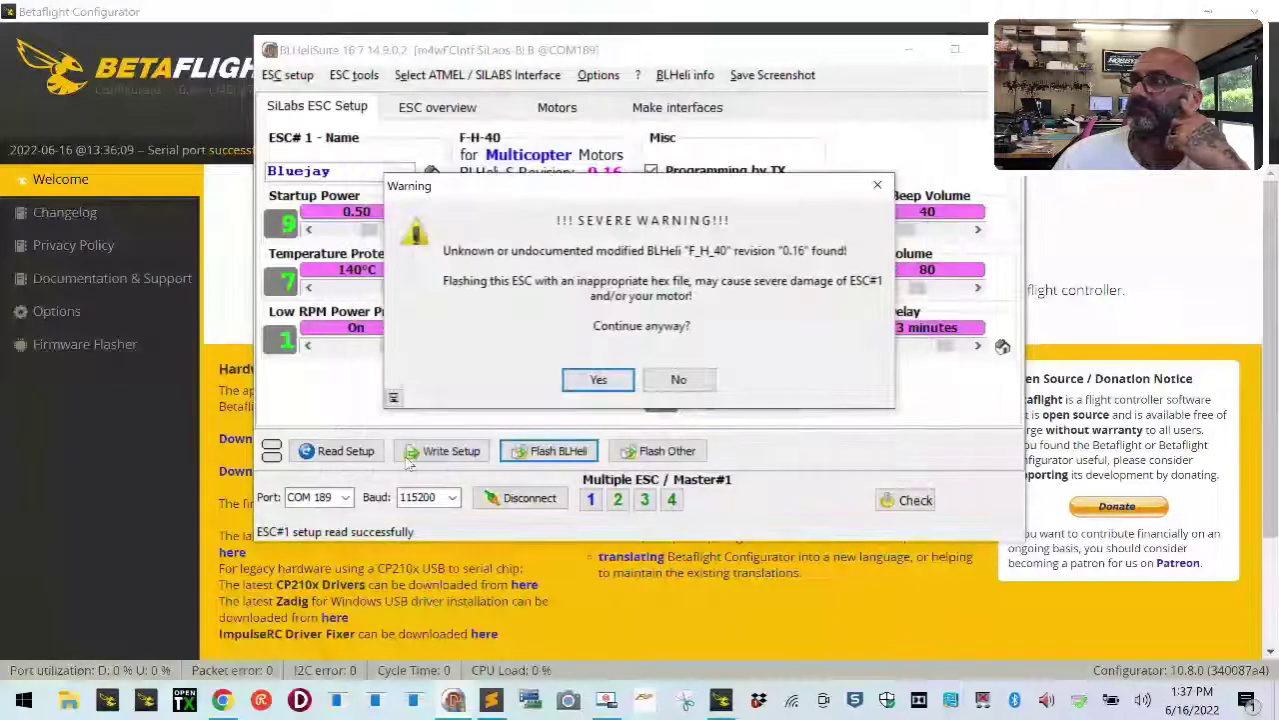
left_click(597, 380)
left_click(415, 514)
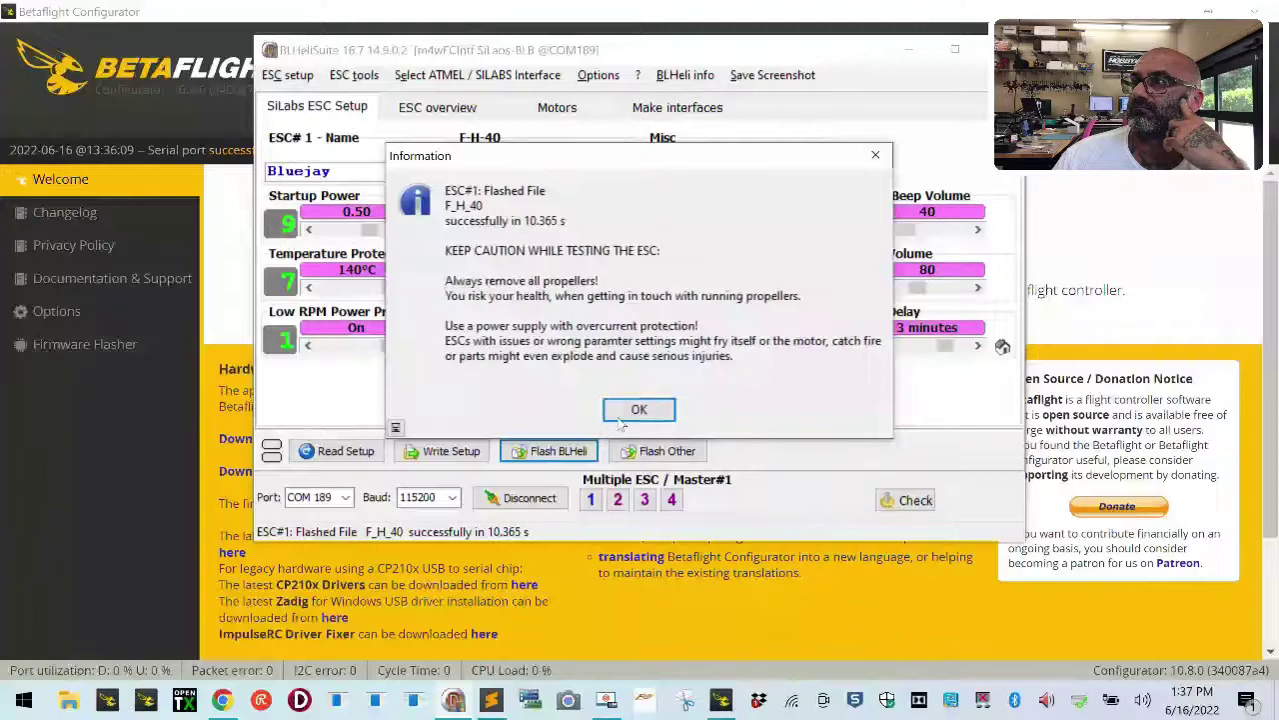
left_click(621, 421)
left_click(595, 326)
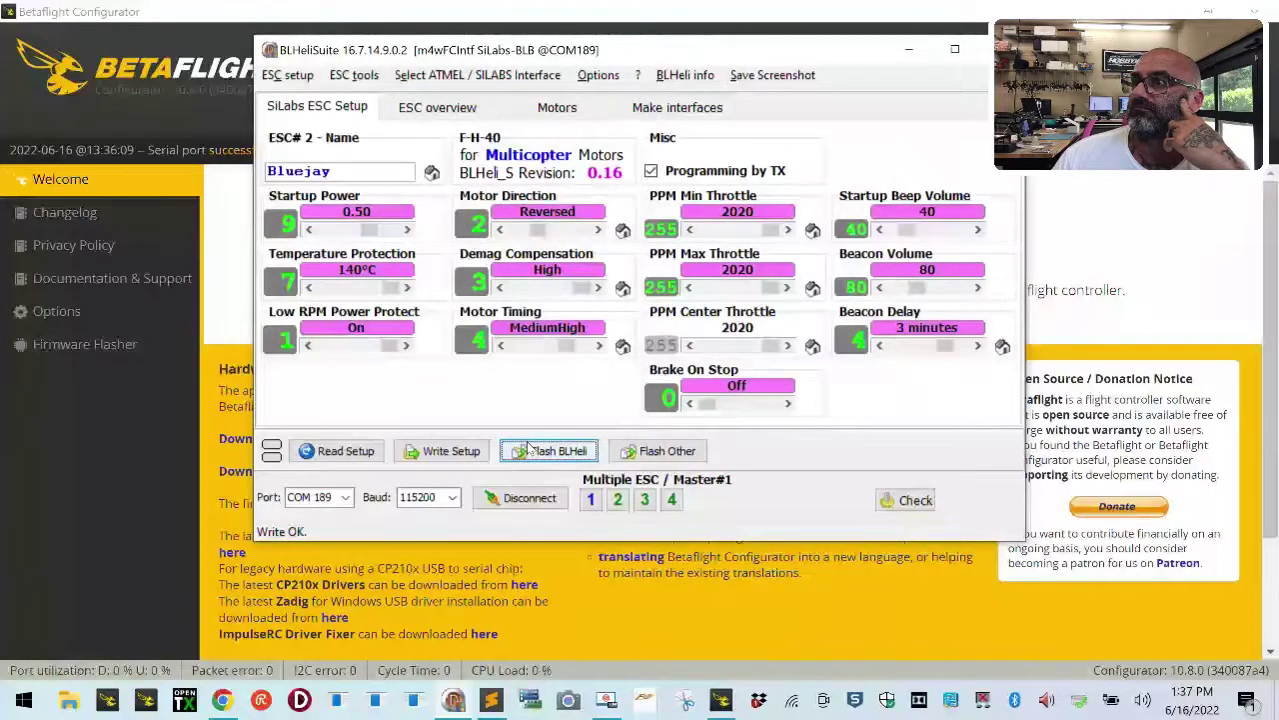
Step: Flash ESC 2 with the F-H-40 BLHeli firmware and write the current settings to it
left_click(530, 448)
left_click(419, 451)
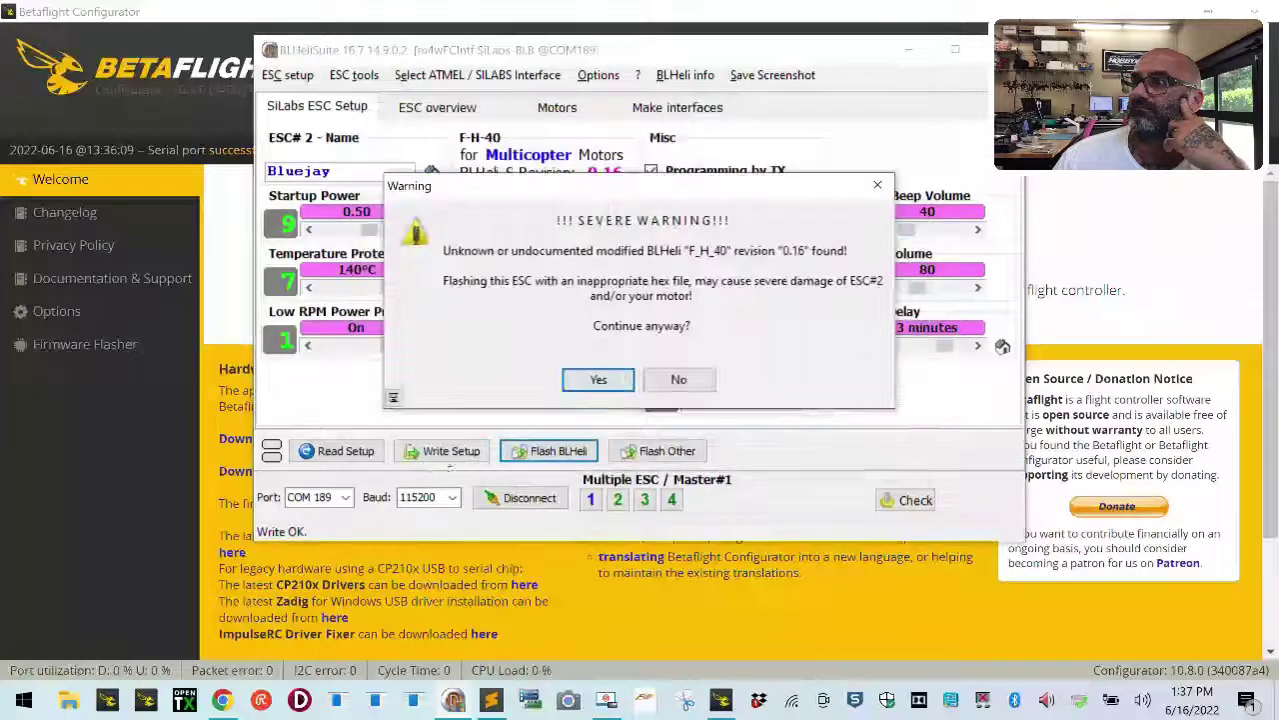
left_click(605, 387)
left_click(424, 507)
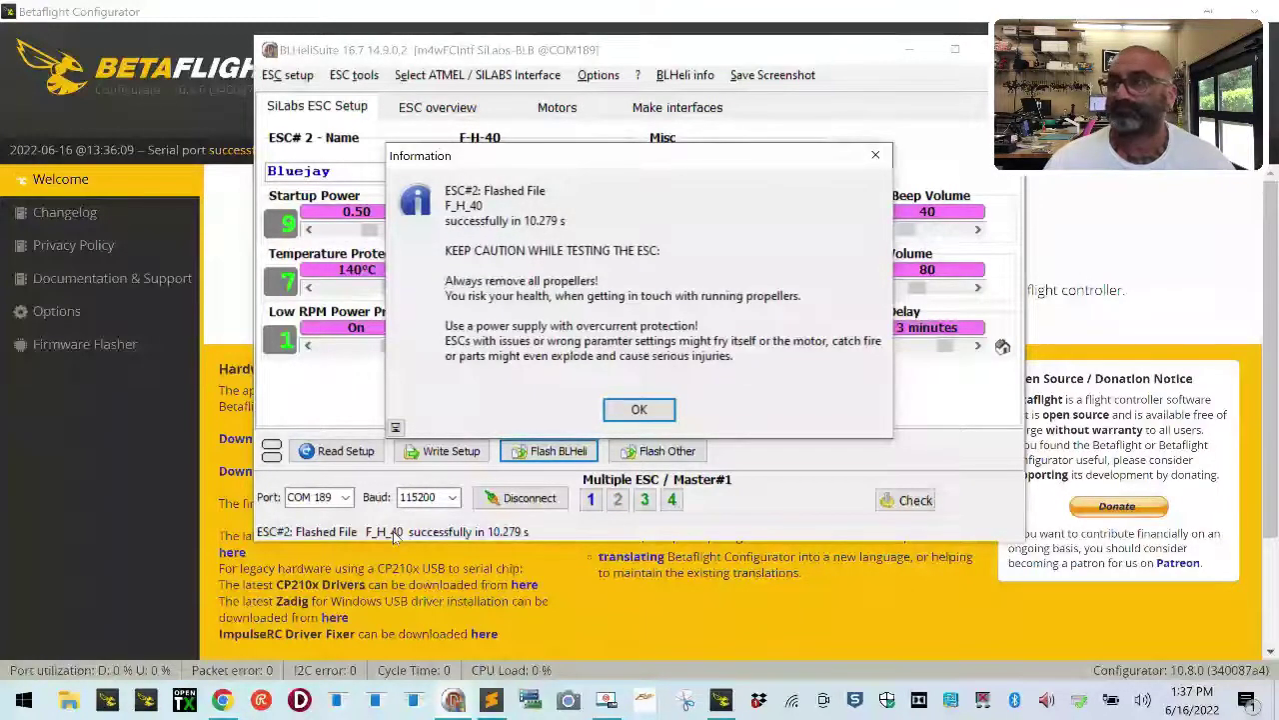
left_click(639, 409)
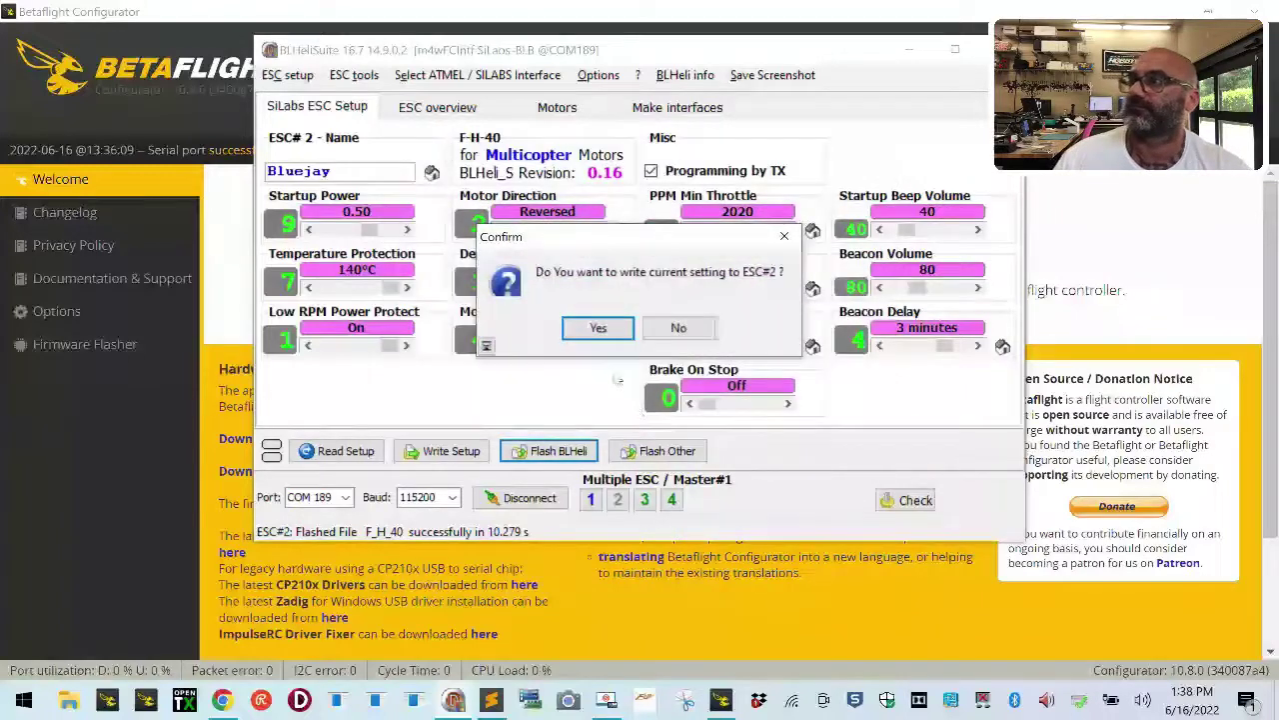
left_click(597, 329)
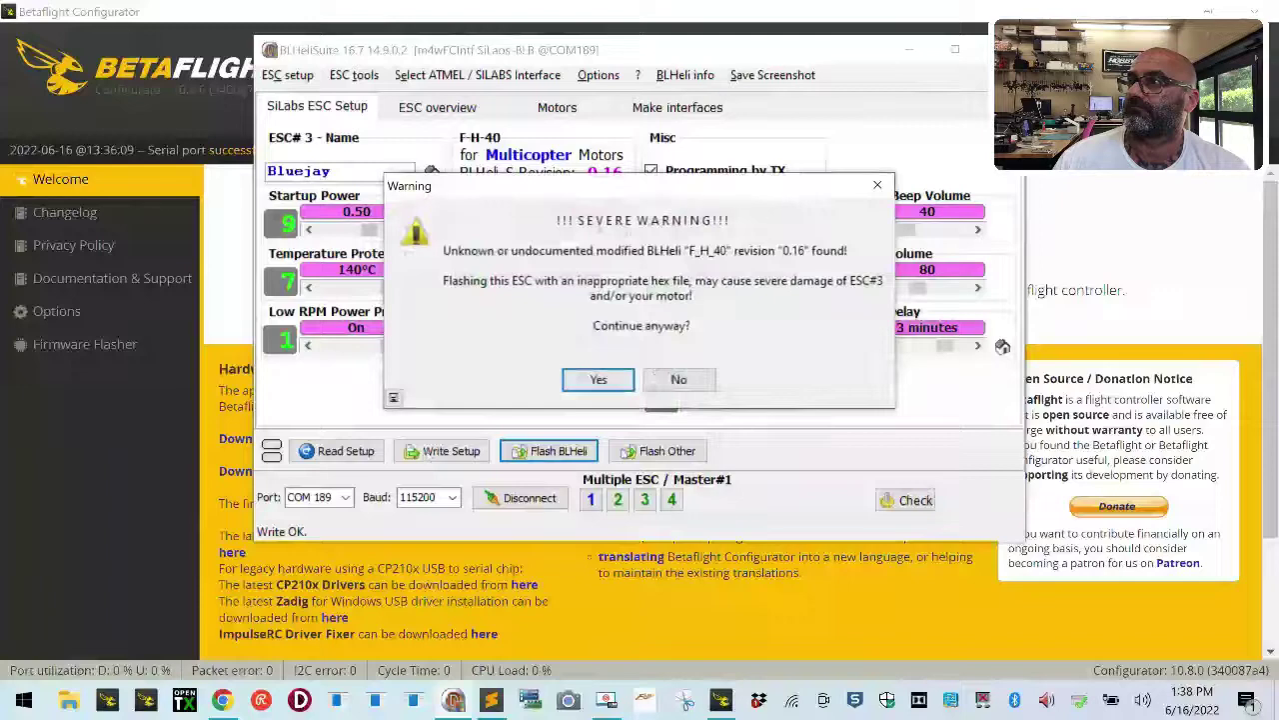
Step: Accept the firmware warning for ESC 3, flash it with the F-H-40 BLHeli firmware and write the current settings to it
left_click(597, 379)
left_click(440, 511)
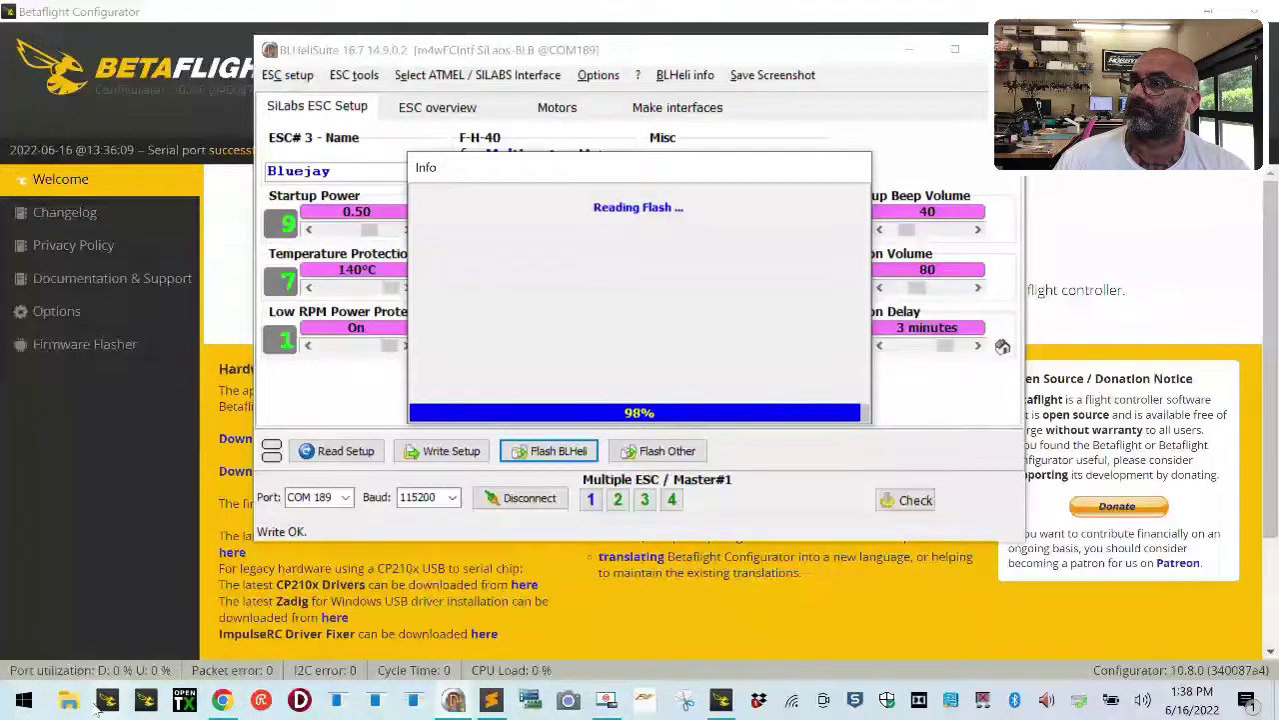
left_click(607, 410)
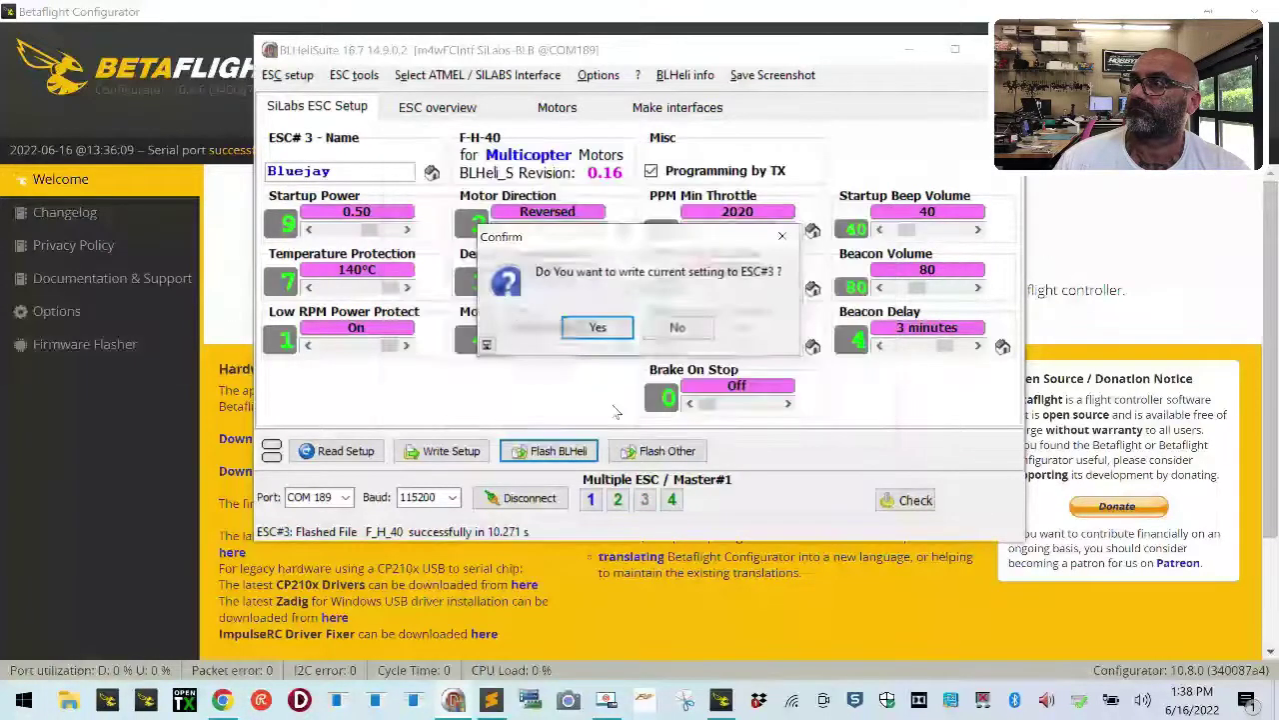
left_click(620, 337)
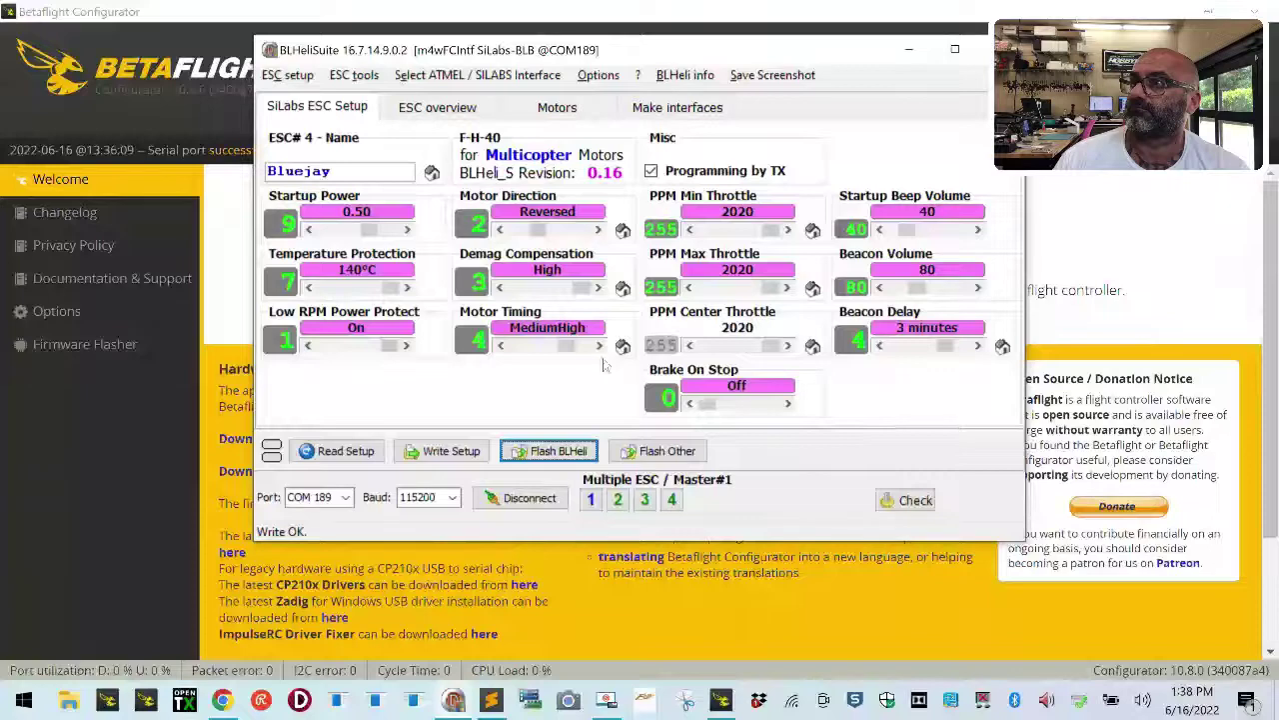
Step: Accept the firmware warning for ESC 4, flash it with the F-H-40 BLHeli firmware and read the setup of all four ESCs
key("Return")
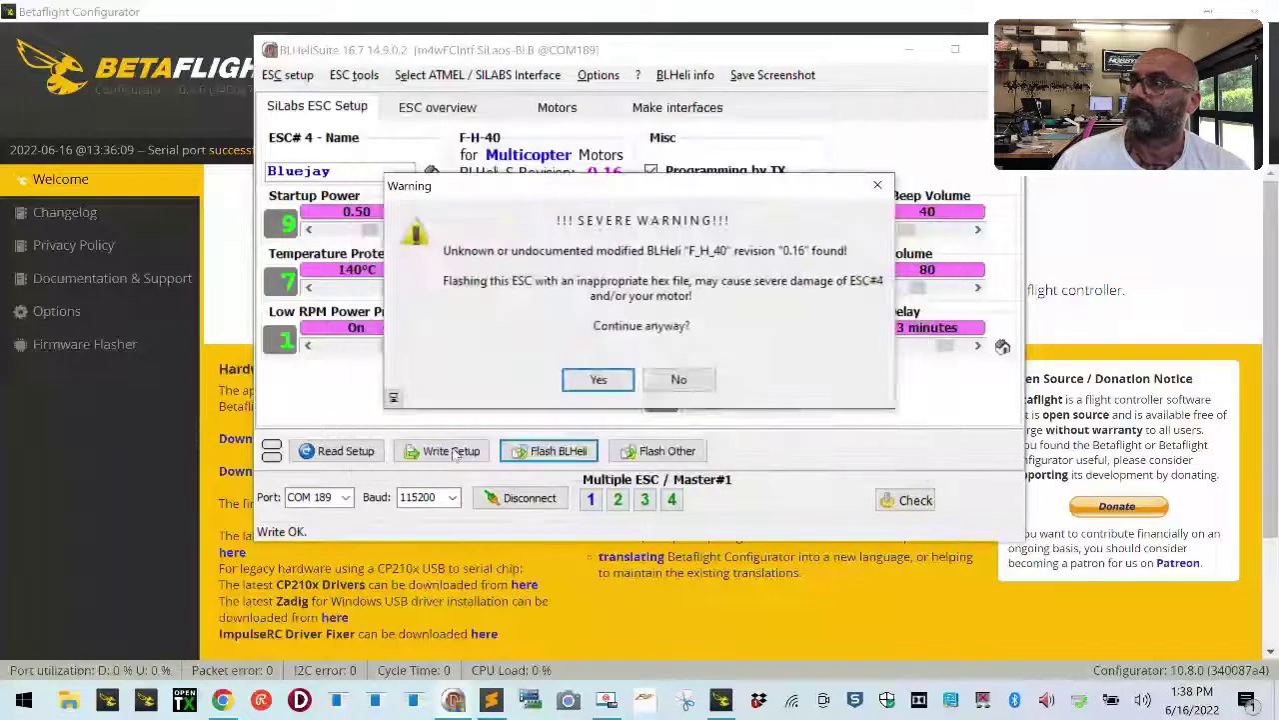
left_click(597, 378)
left_click(400, 514)
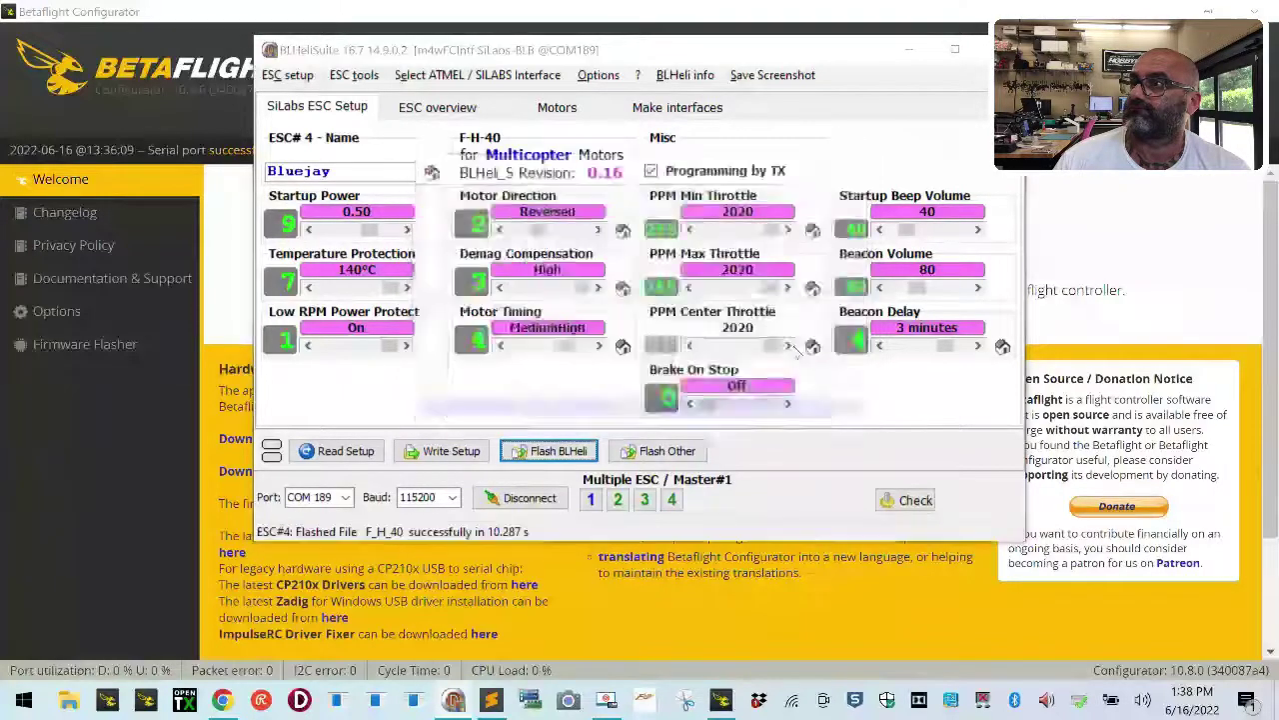
left_click(610, 411)
left_click(596, 328)
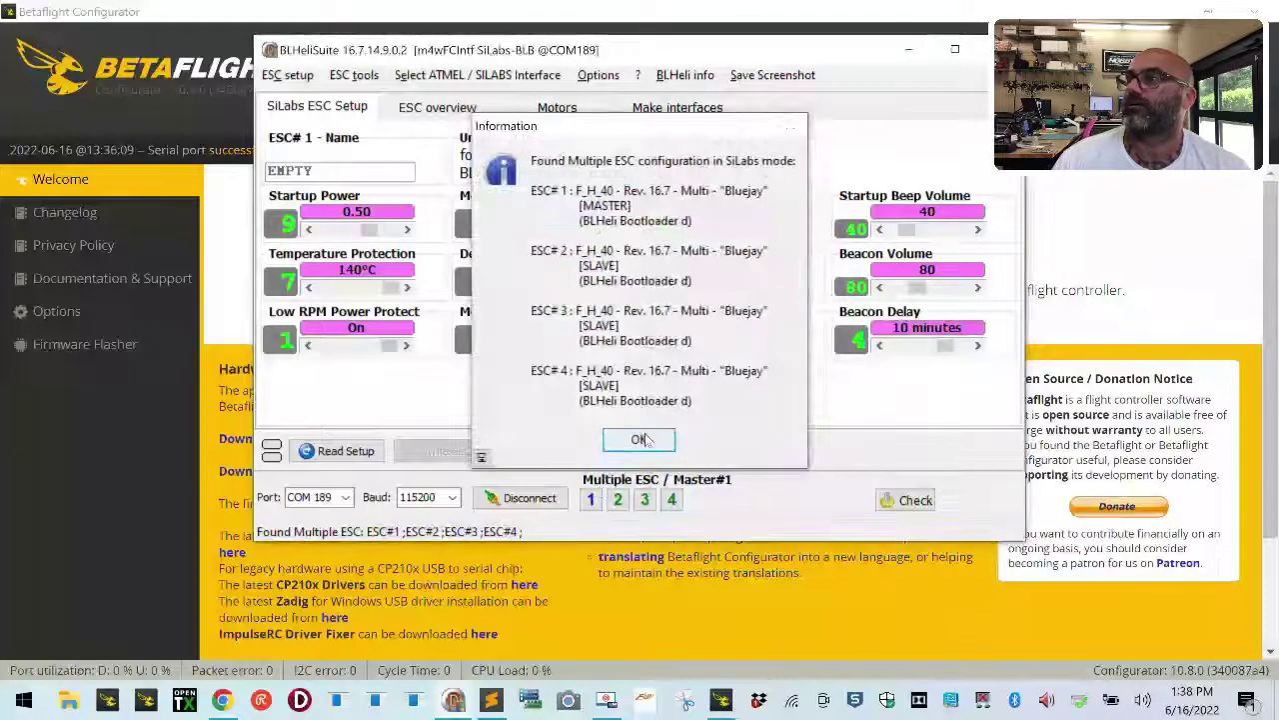
left_click(638, 437)
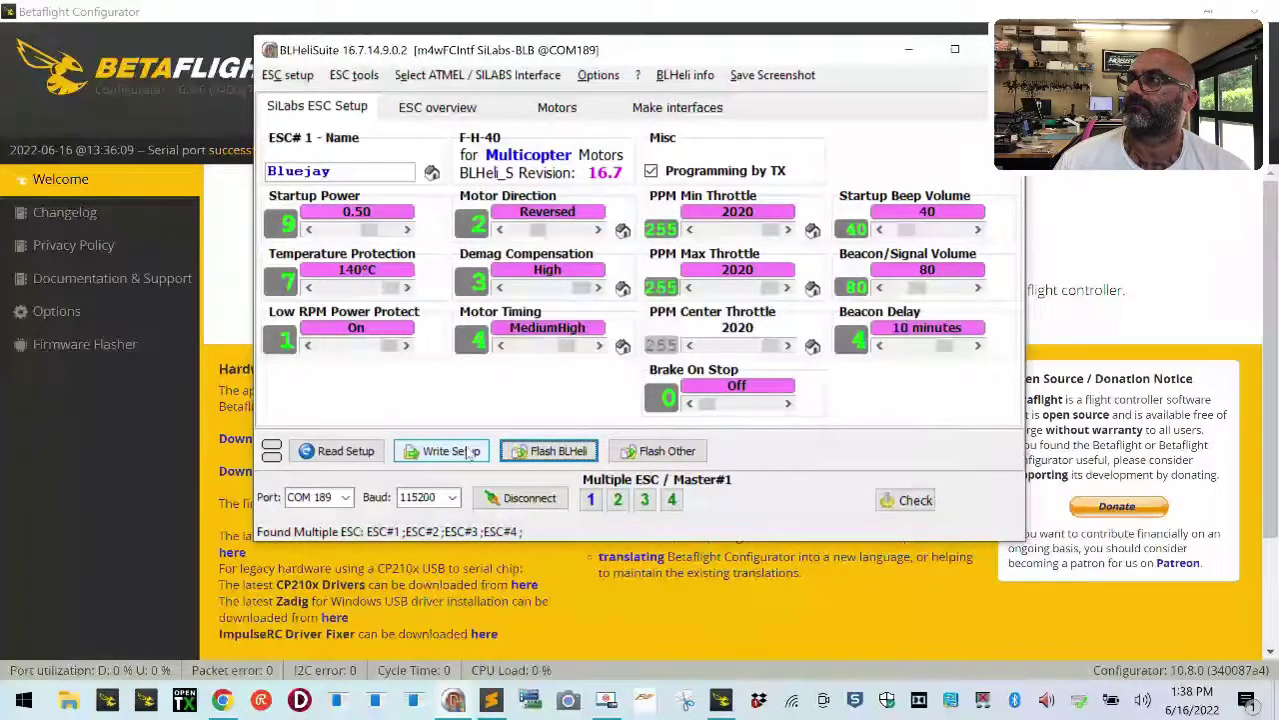
Step: Disable Programming by TX, write the setup to the ESCs, and disconnect and close BLHeliSuite
left_click(652, 171)
left_click(452, 450)
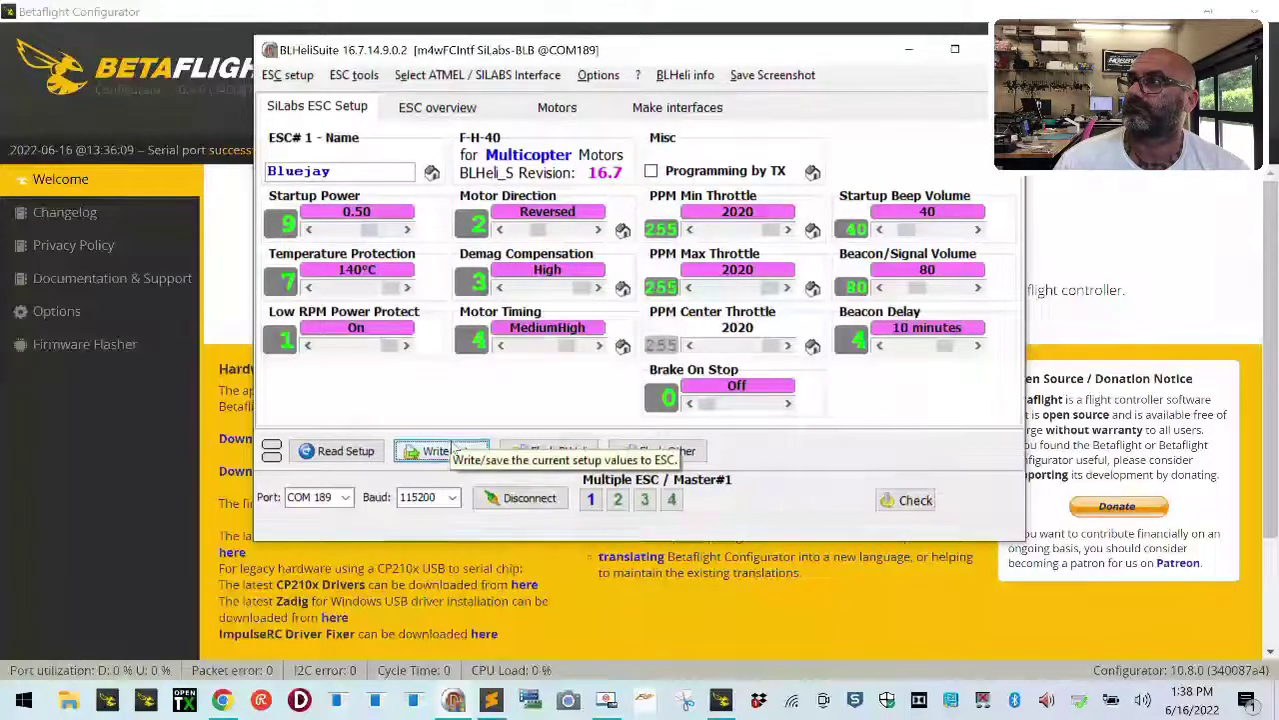
left_click(640, 378)
left_click(530, 498)
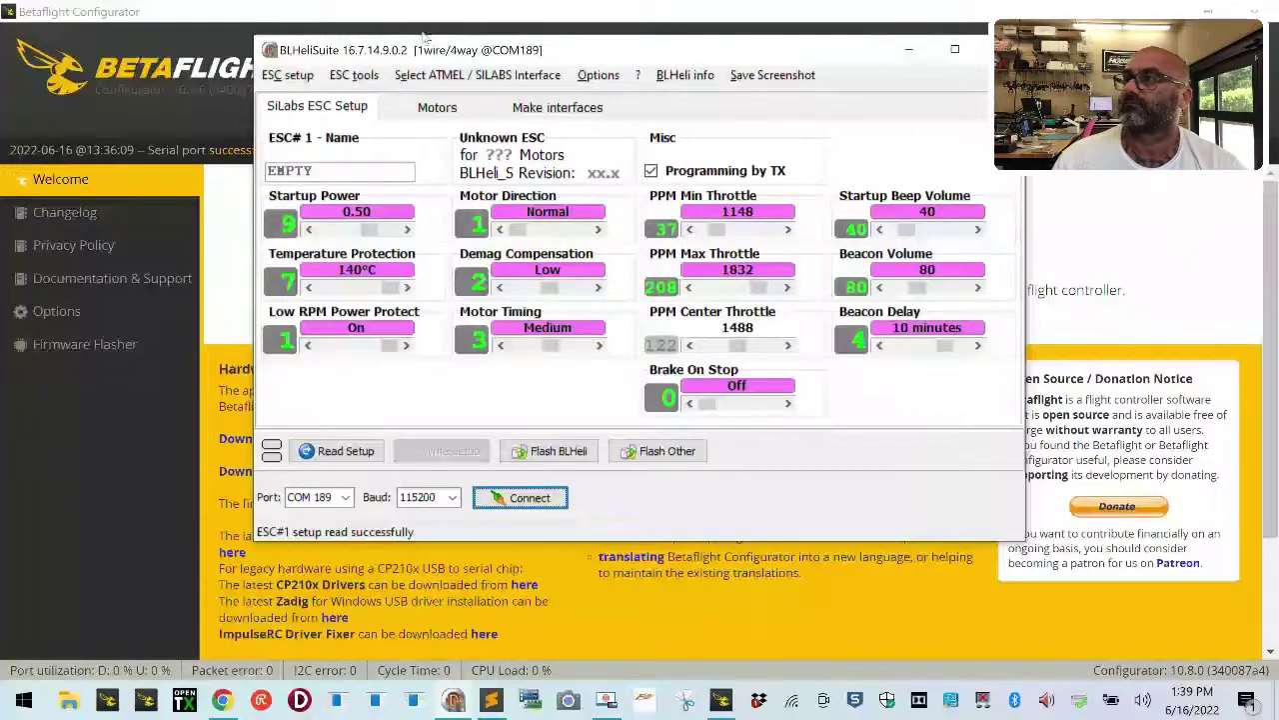
left_click(1003, 49)
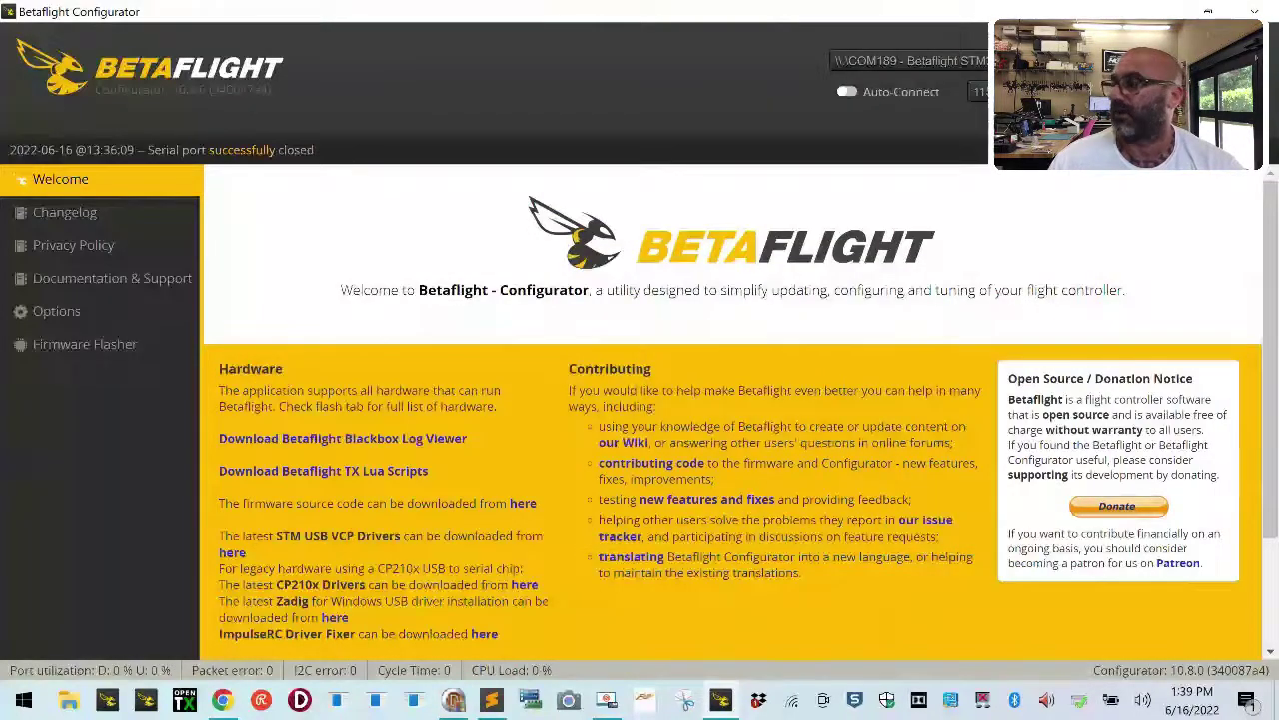
Step: Connect to the flight controller in Betaflight Configurator and list its pin assignments with the CLI command "resource"
left_click(1222, 75)
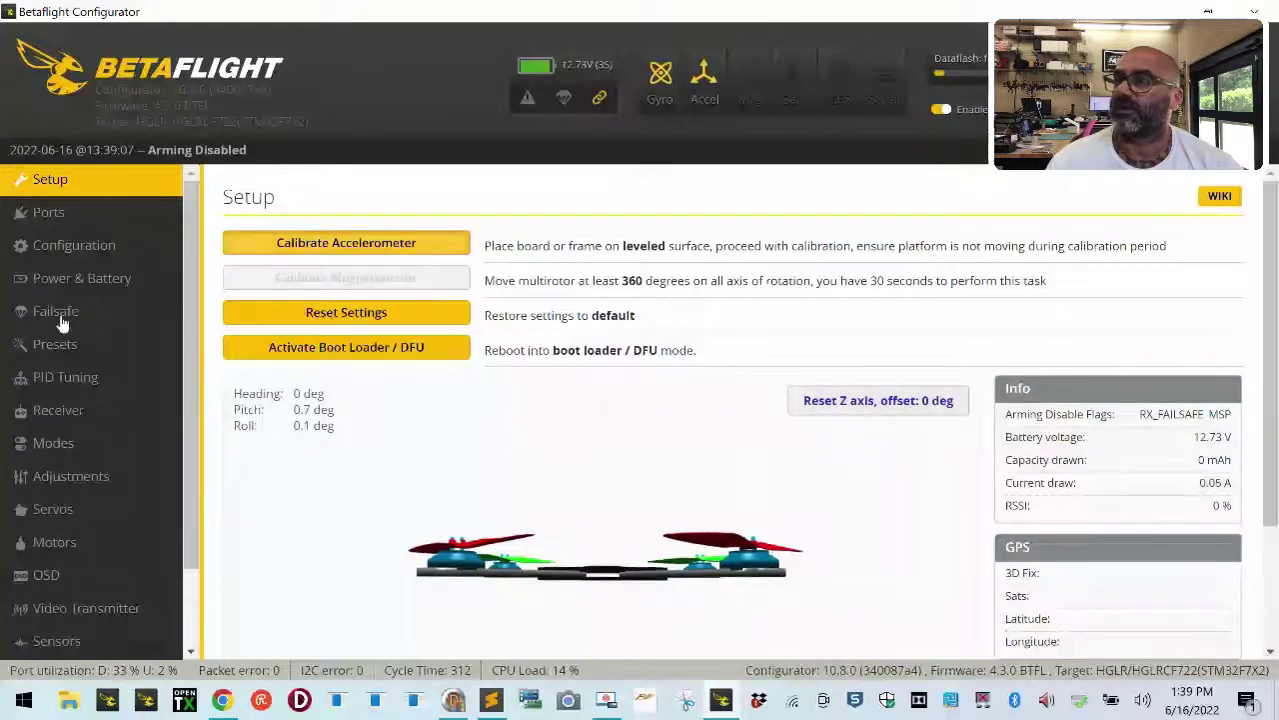
scroll(62, 322, "down", 2)
left_click(45, 643)
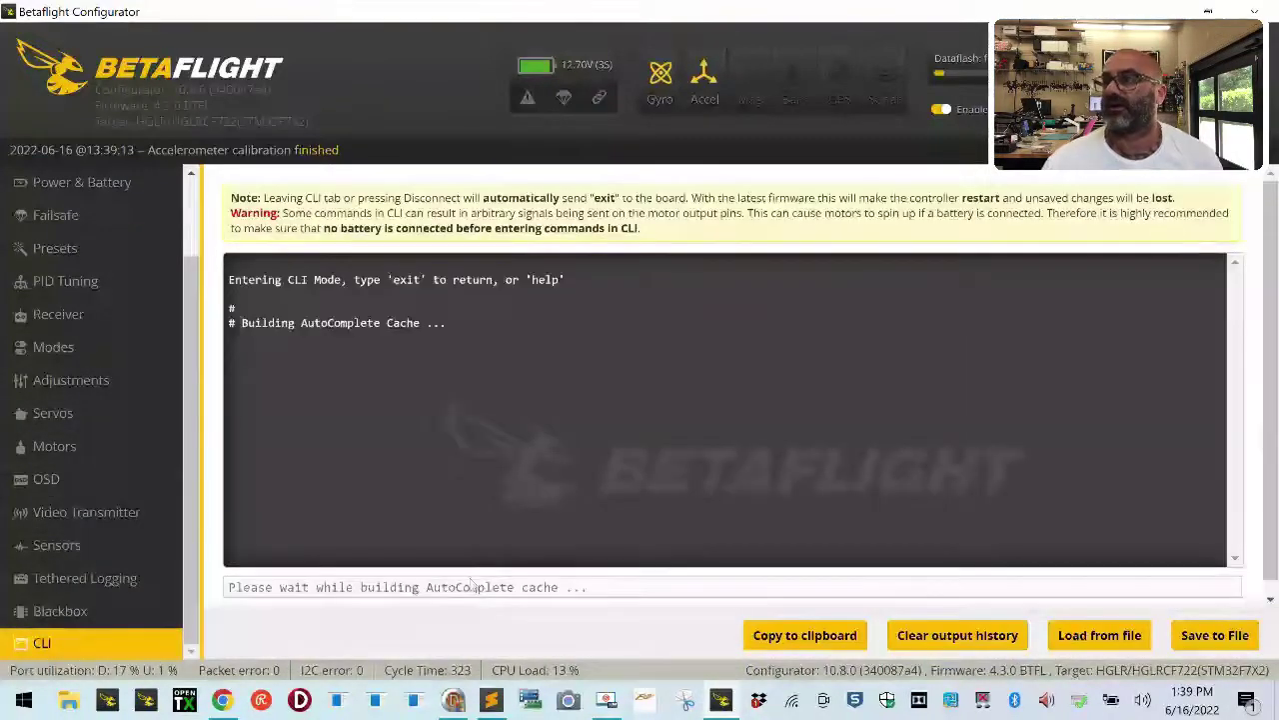
type("resout")
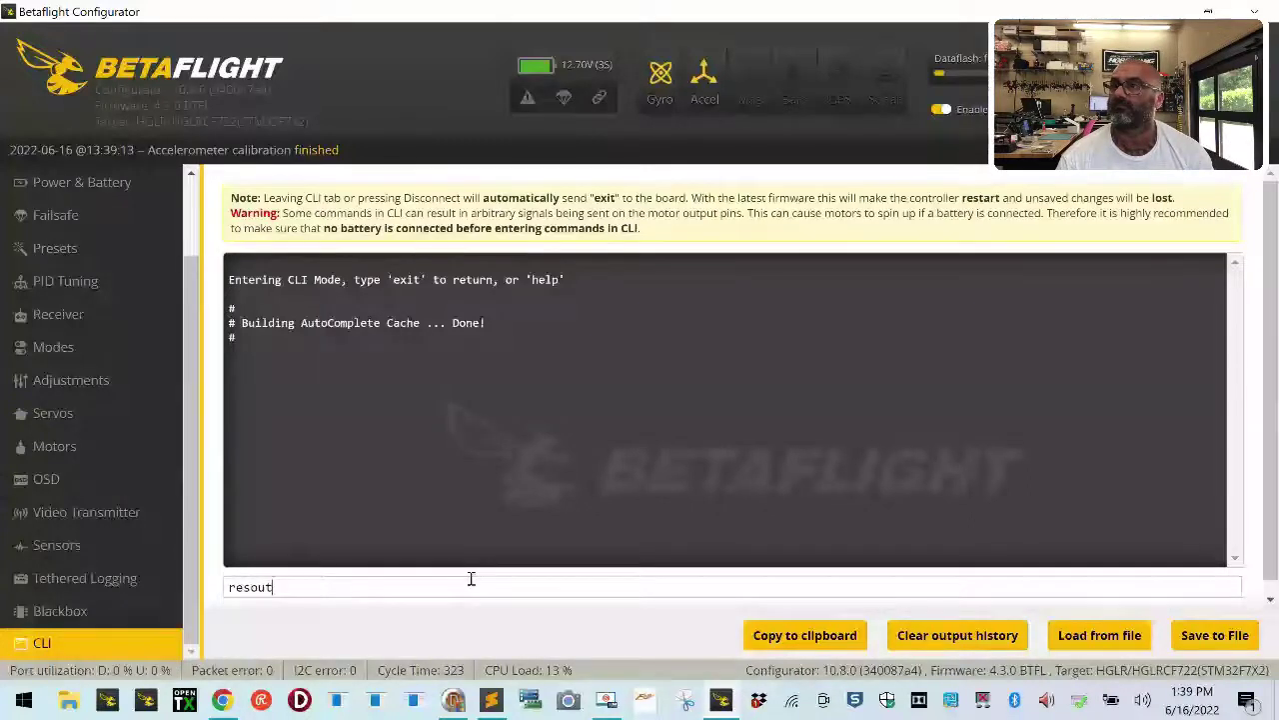
type("ce")
key("Return")
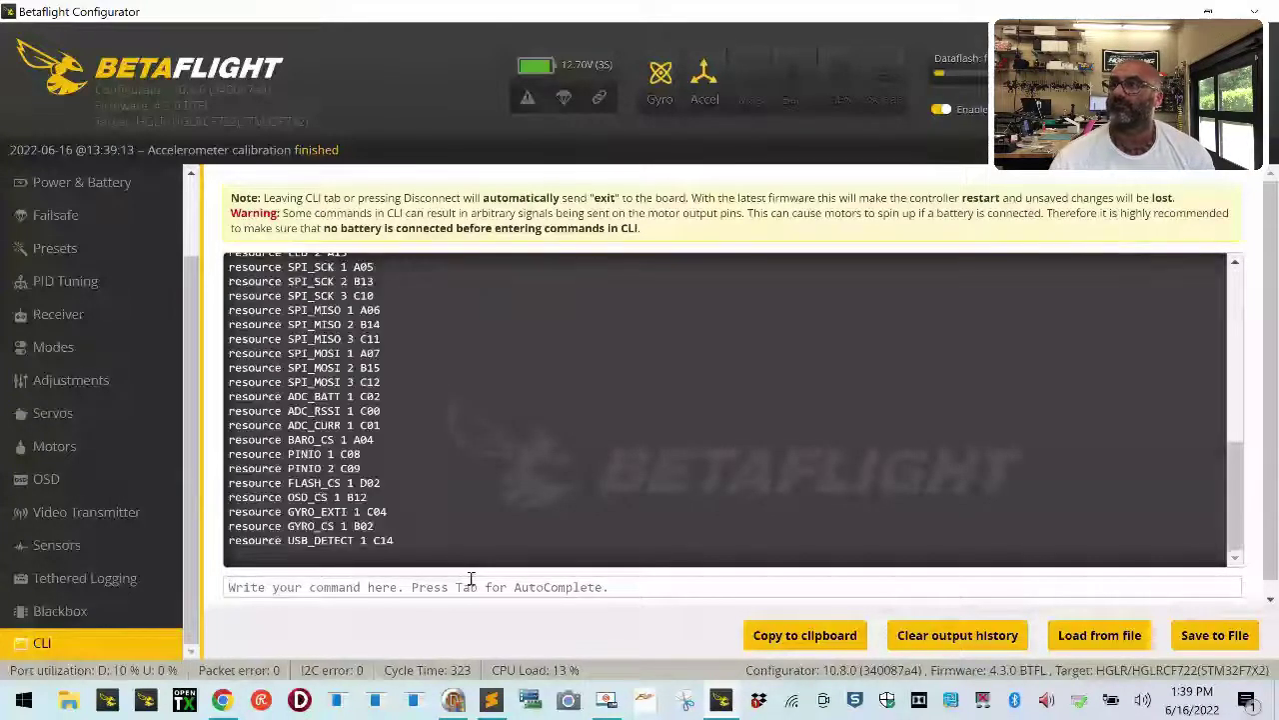
Step: Copy the resource lines for MOTOR 1 to MOTOR 4 from the CLI output into a new Sublime Text file
scroll(527, 401, "up", 10)
left_click_drag(379, 425, 229, 378)
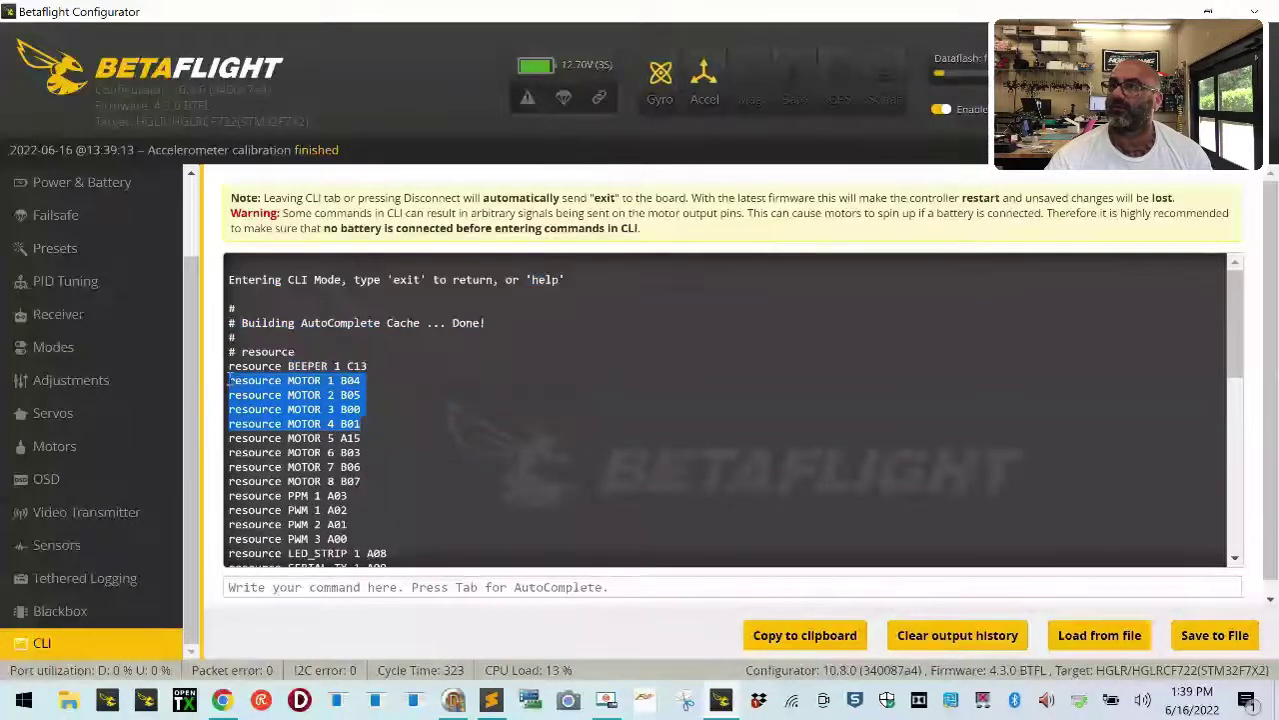
right_click(270, 381)
left_click(305, 402)
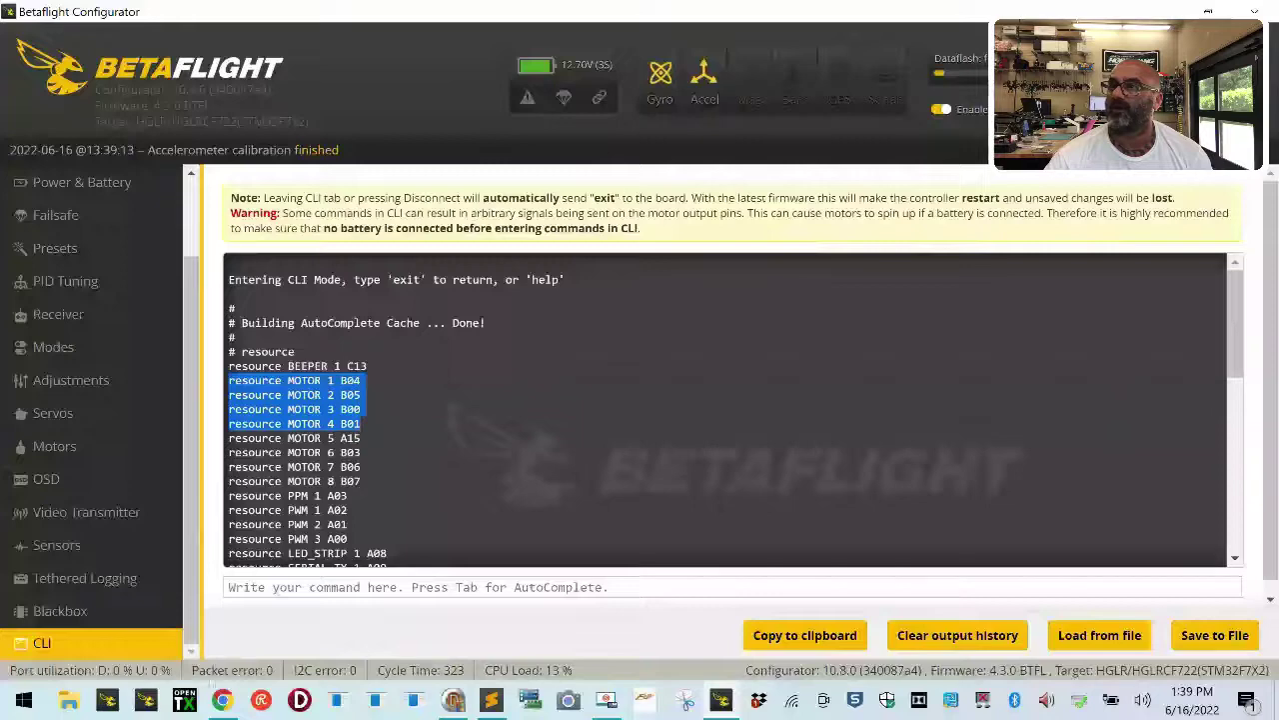
left_click(490, 699)
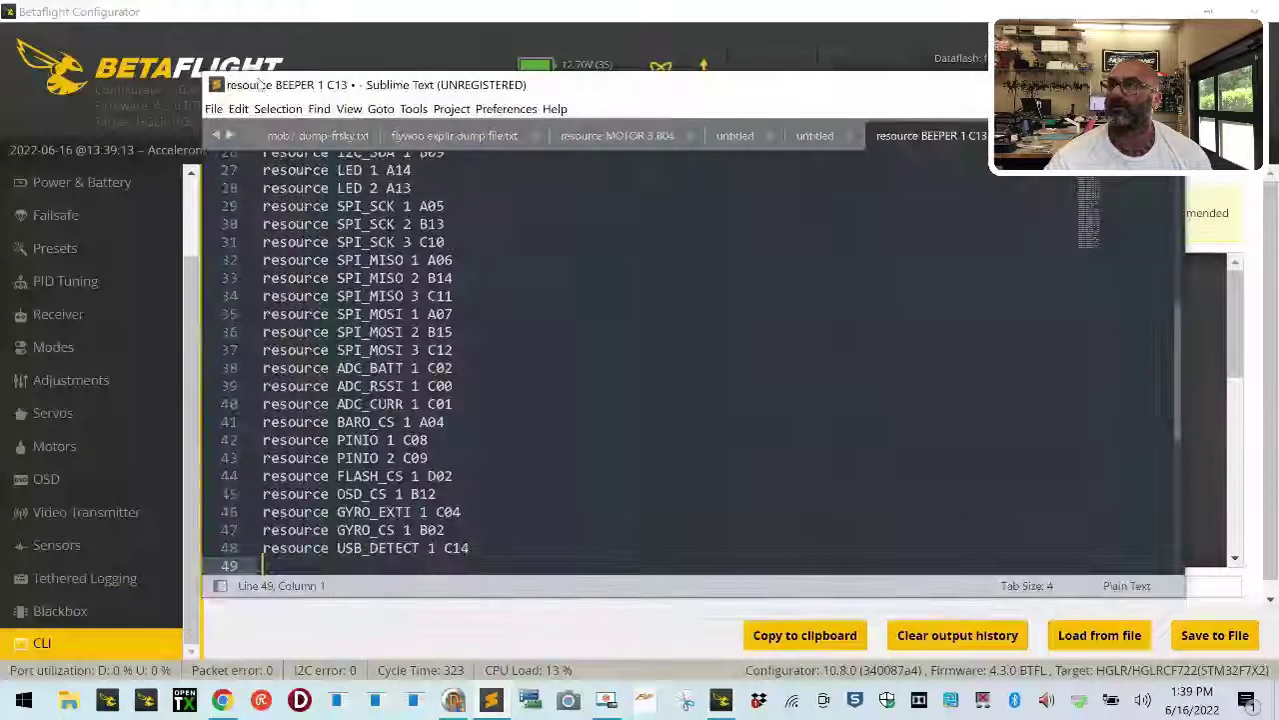
left_click(213, 108)
left_click(257, 129)
right_click(294, 176)
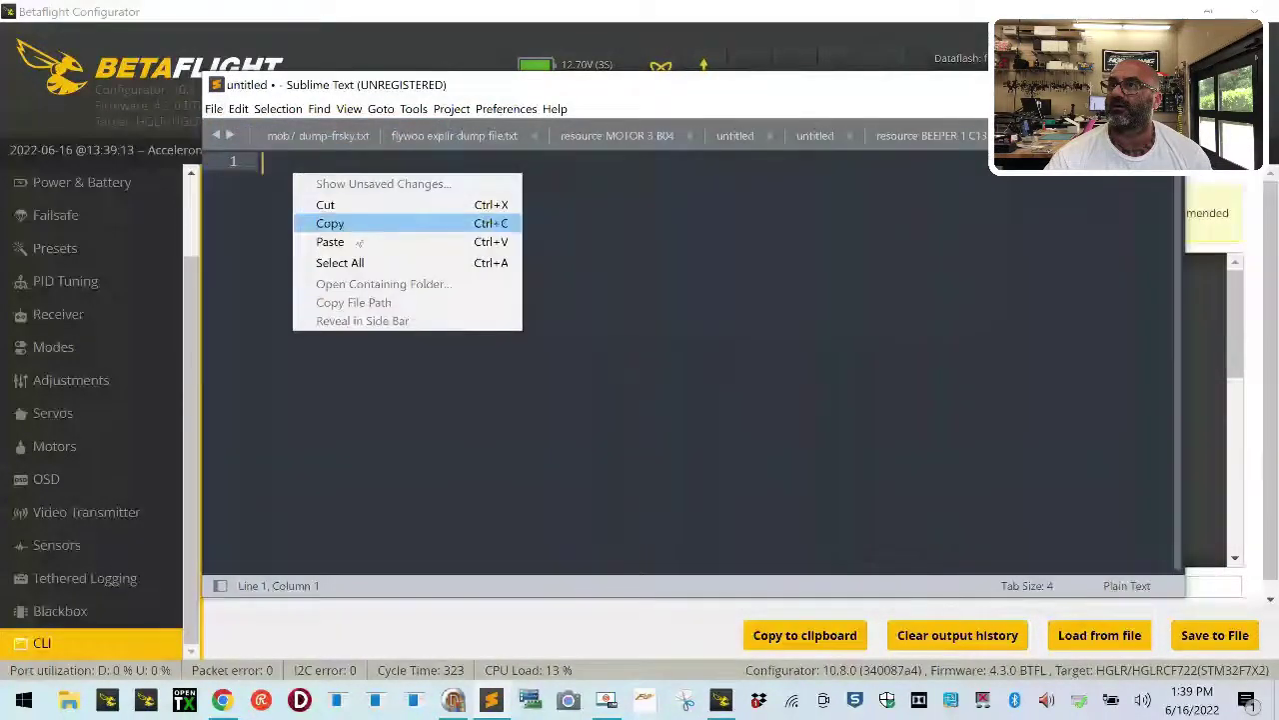
left_click(330, 241)
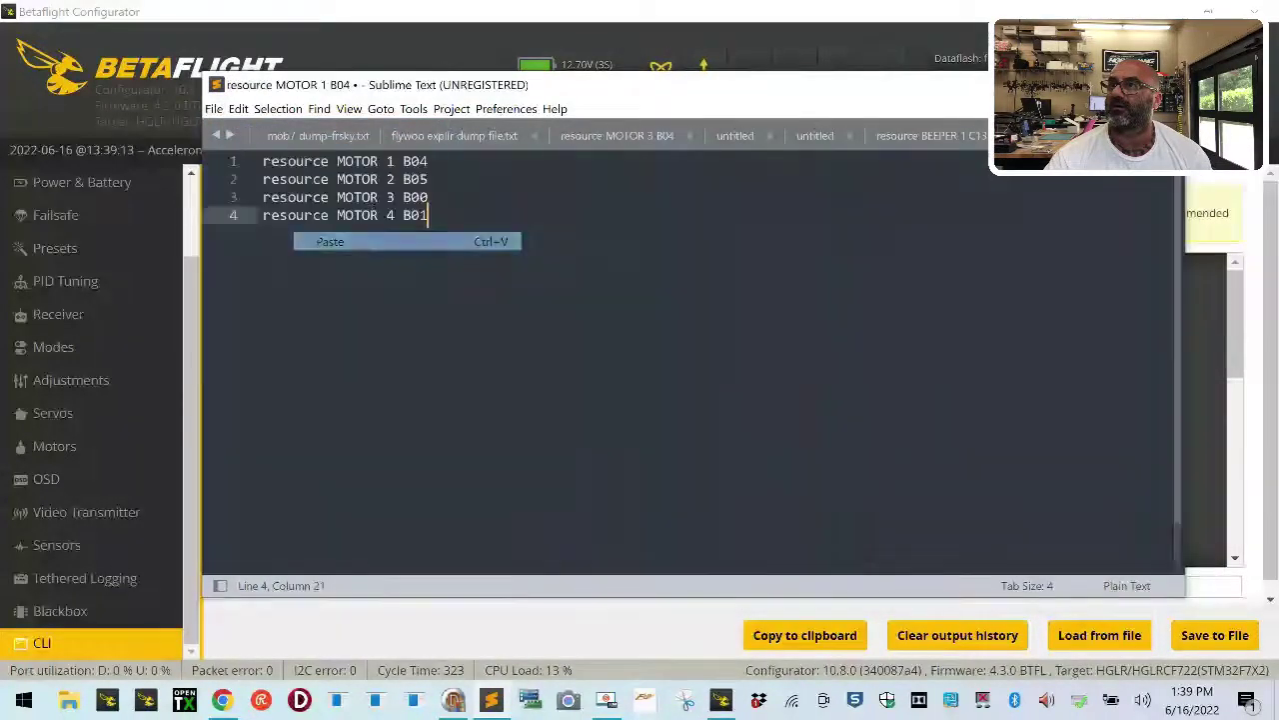
Step: Renumber the four motor lines so B04 is MOTOR 3, B05 is MOTOR 4, B00 is MOTOR 1 and B01 is MOTOR 2
left_click(392, 161)
key("BackSpace")
type("3")
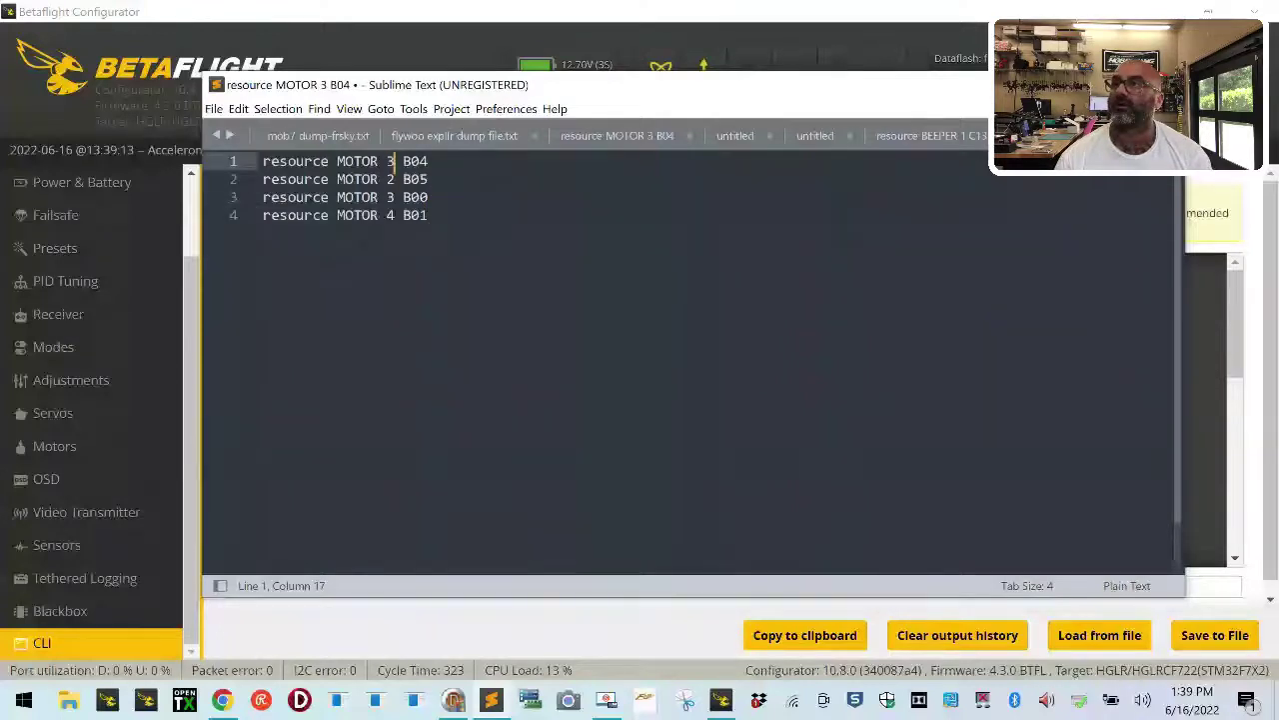
key("Down")
key("Down")
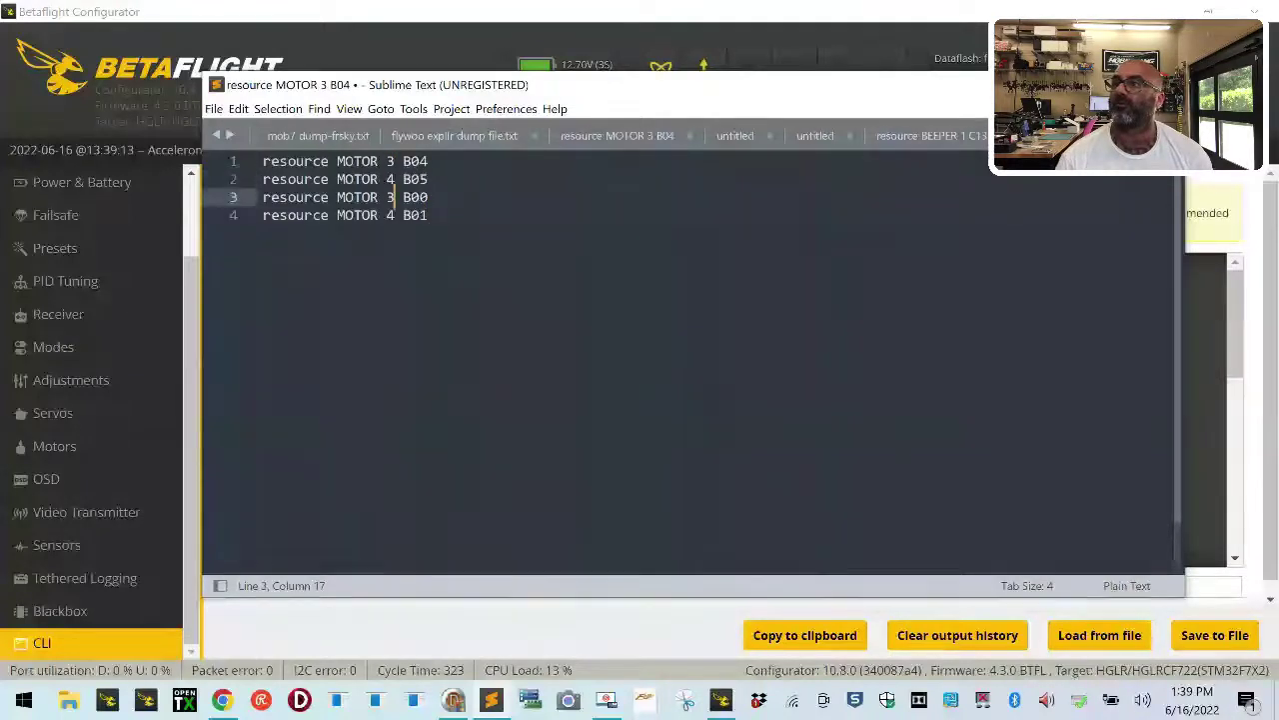
key("BackSpace")
type("1")
key("Down")
type("2")
Step: Copy the four edited motor lines into the Betaflight CLI, run them and save the configuration with "save"
left_click_drag(466, 214, 262, 165)
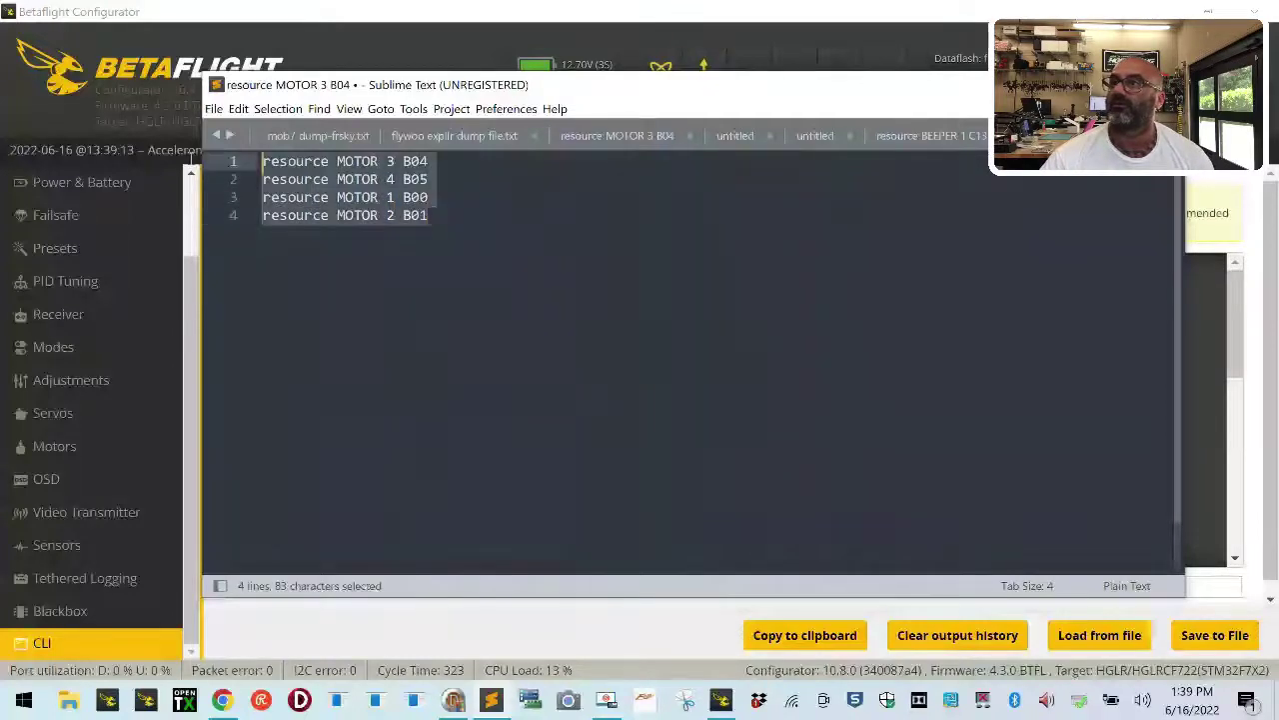
right_click(261, 177)
left_click(350, 228)
left_click(370, 608)
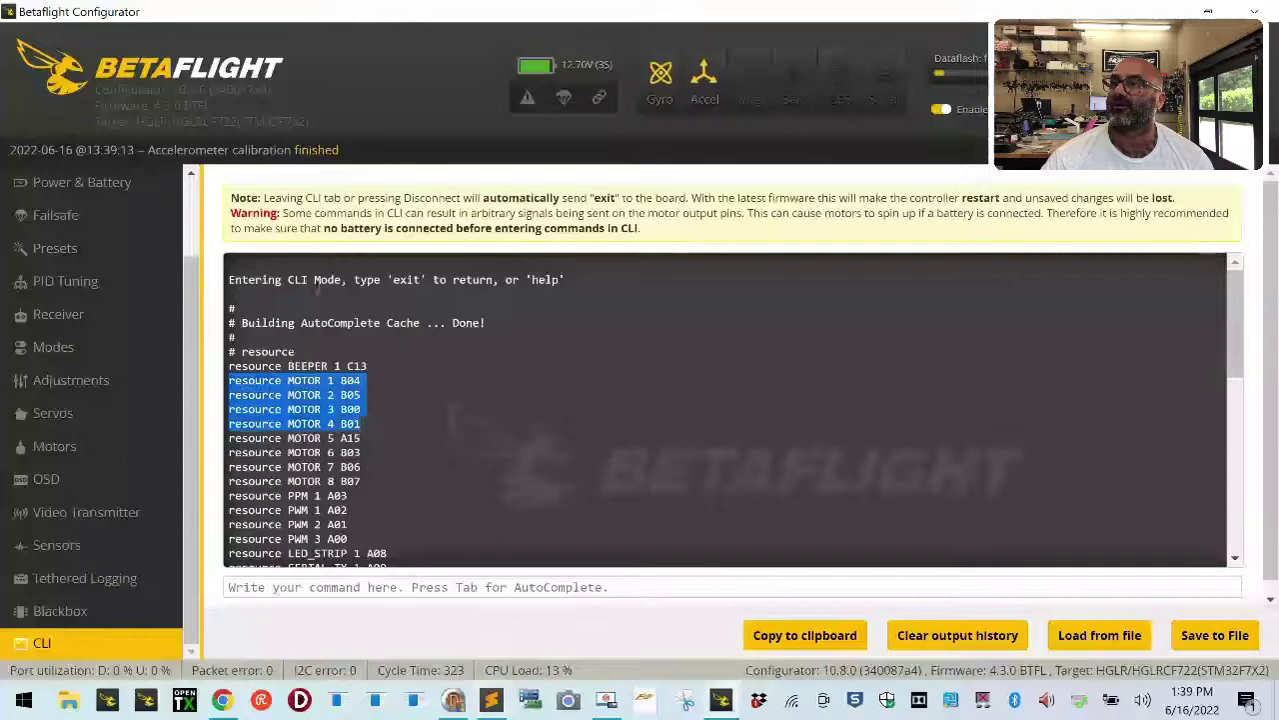
right_click(368, 589)
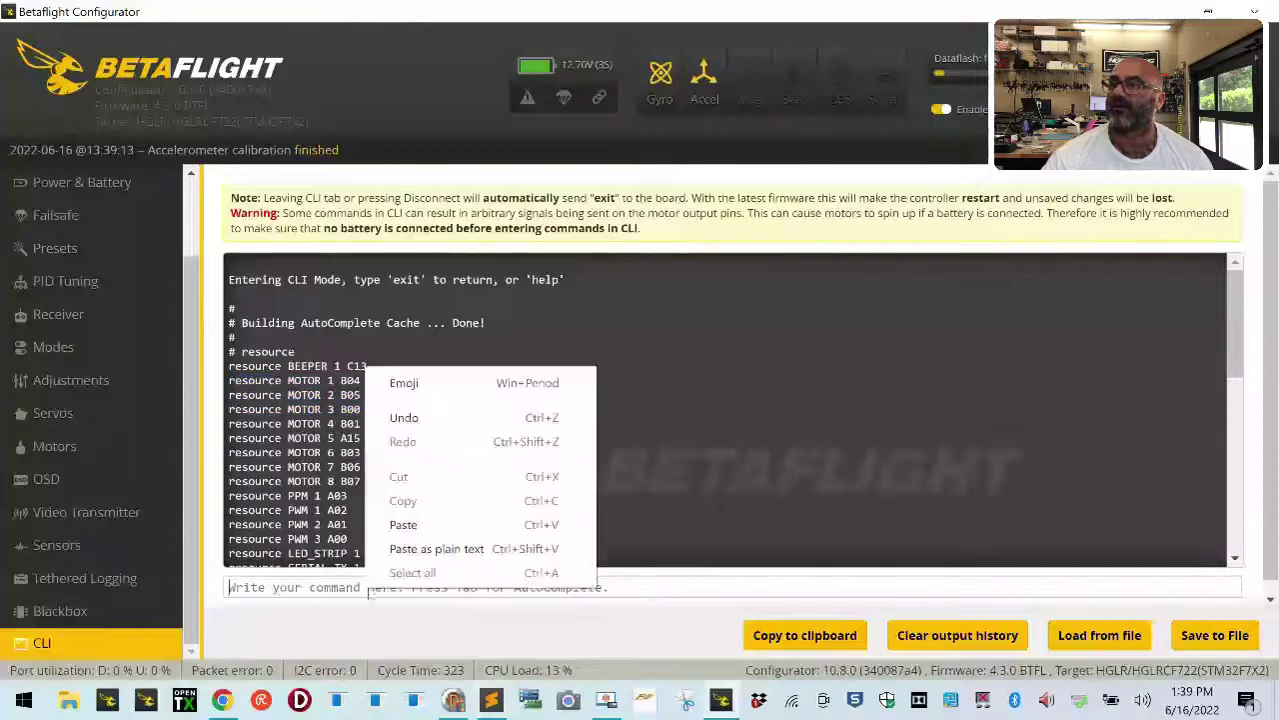
left_click(429, 525)
key("Return")
type("save")
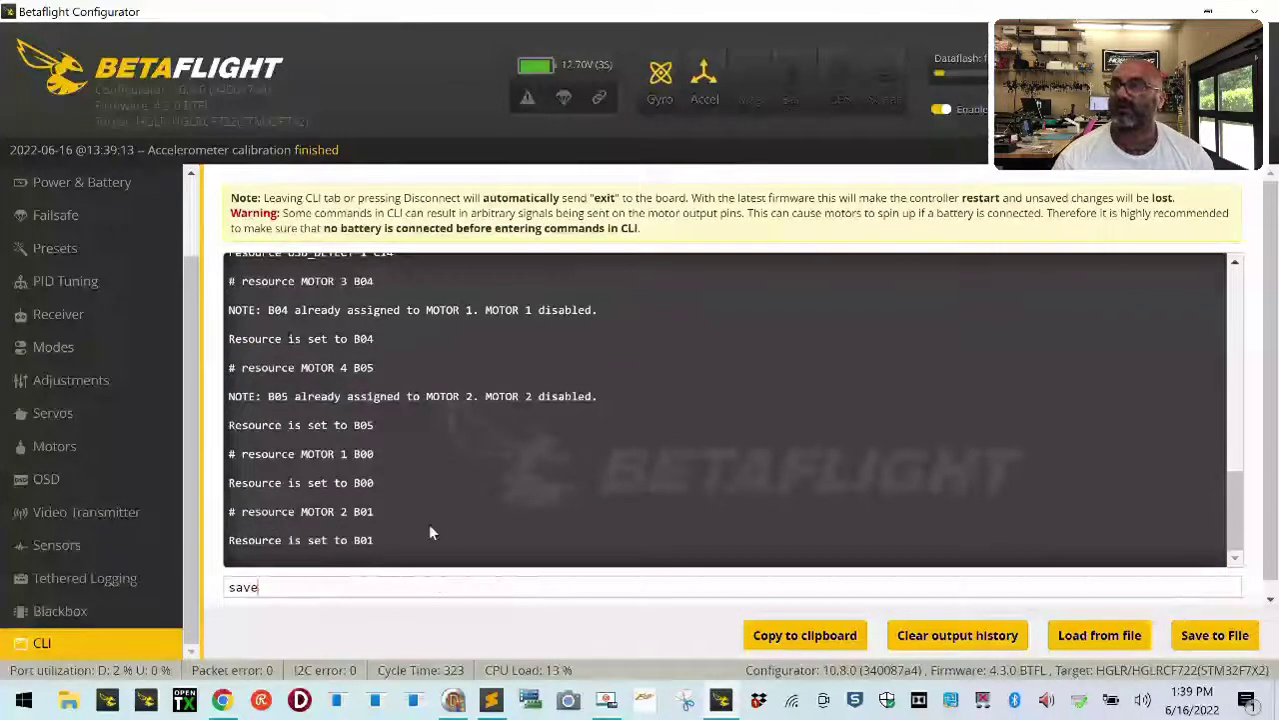
key("Return")
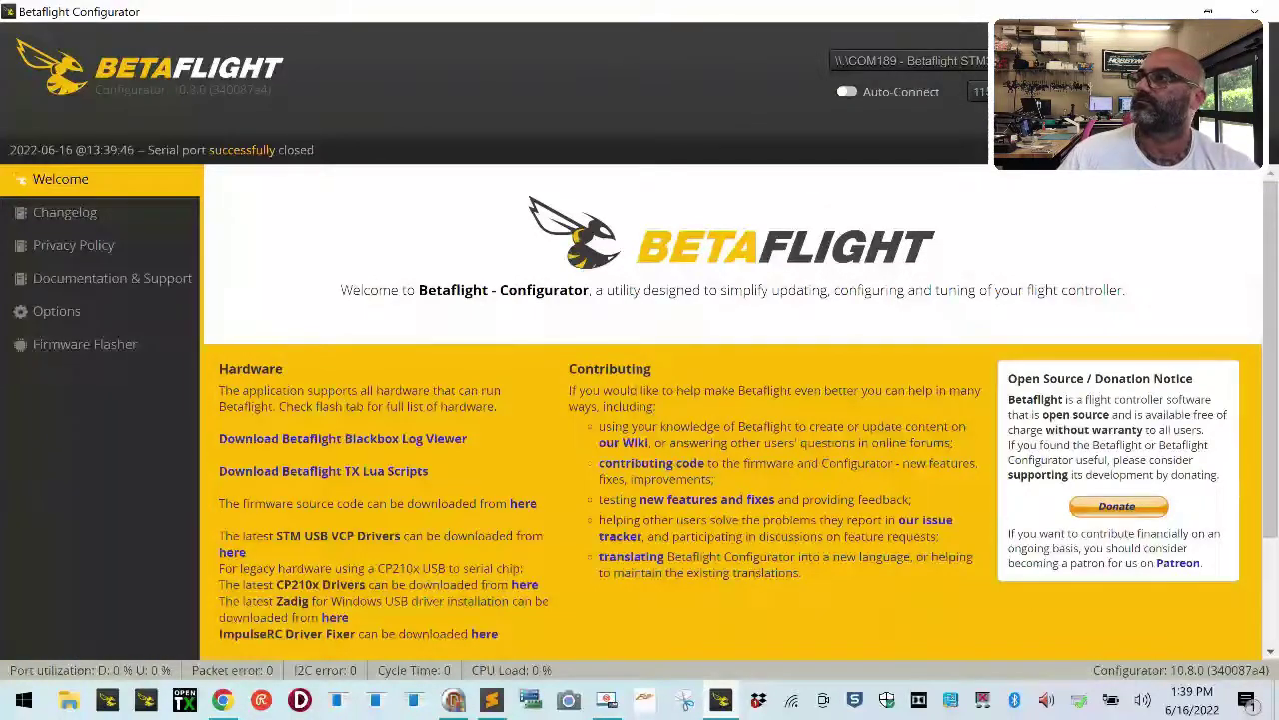
Step: Reconnect to the flight controller and calibrate the accelerometer
left_click(1227, 72)
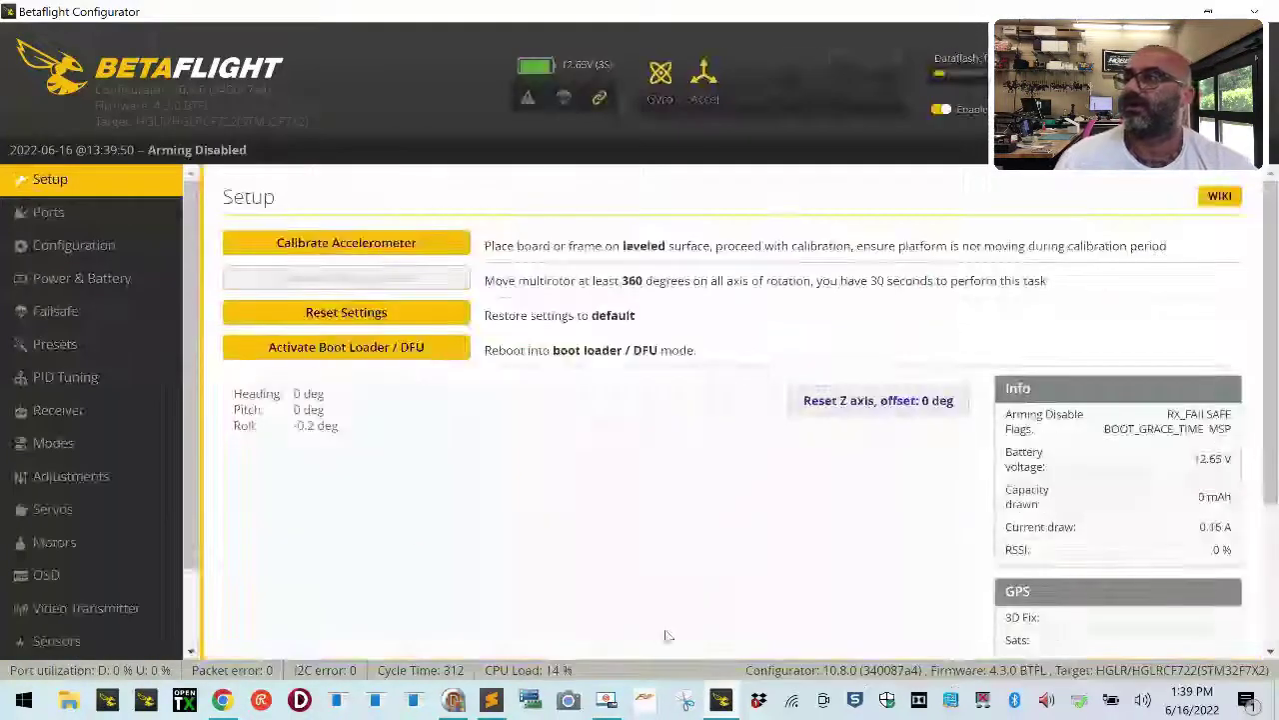
left_click(286, 242)
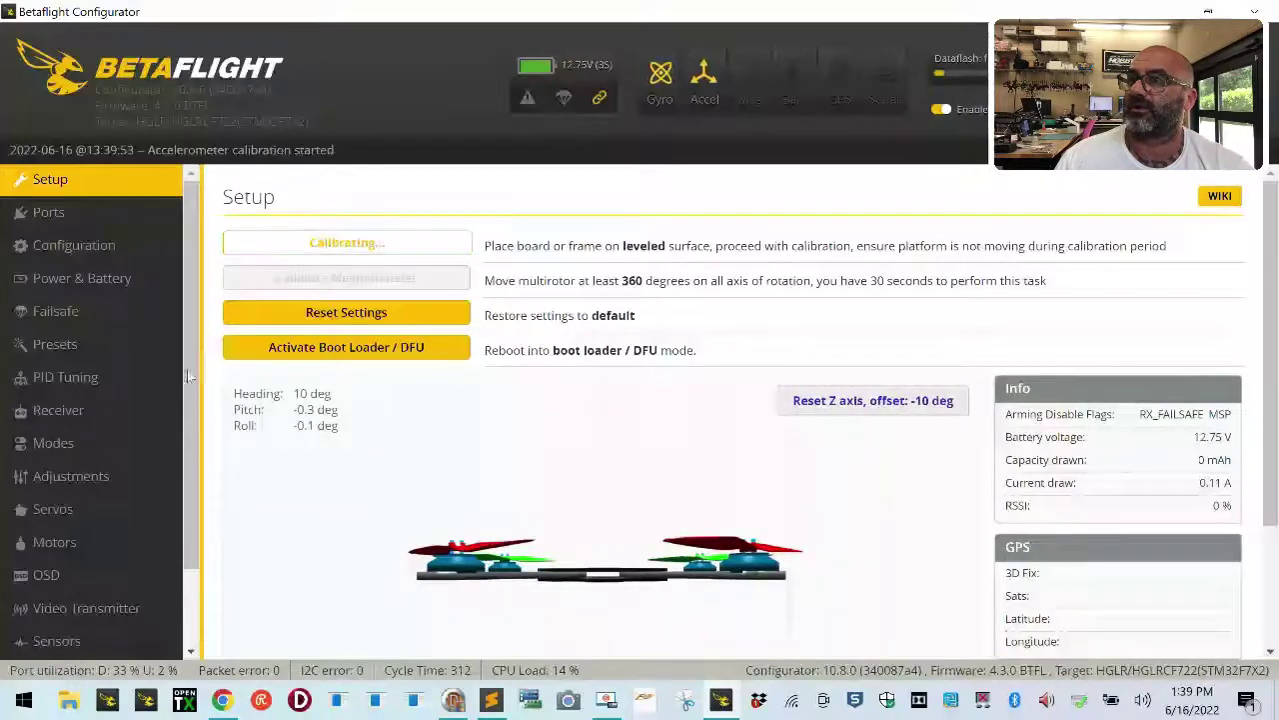
Step: Enable motor test mode and briefly spin motors 1 to 4 one at a time to check their order and direction
left_click(55, 543)
scroll(595, 551, "down", 3)
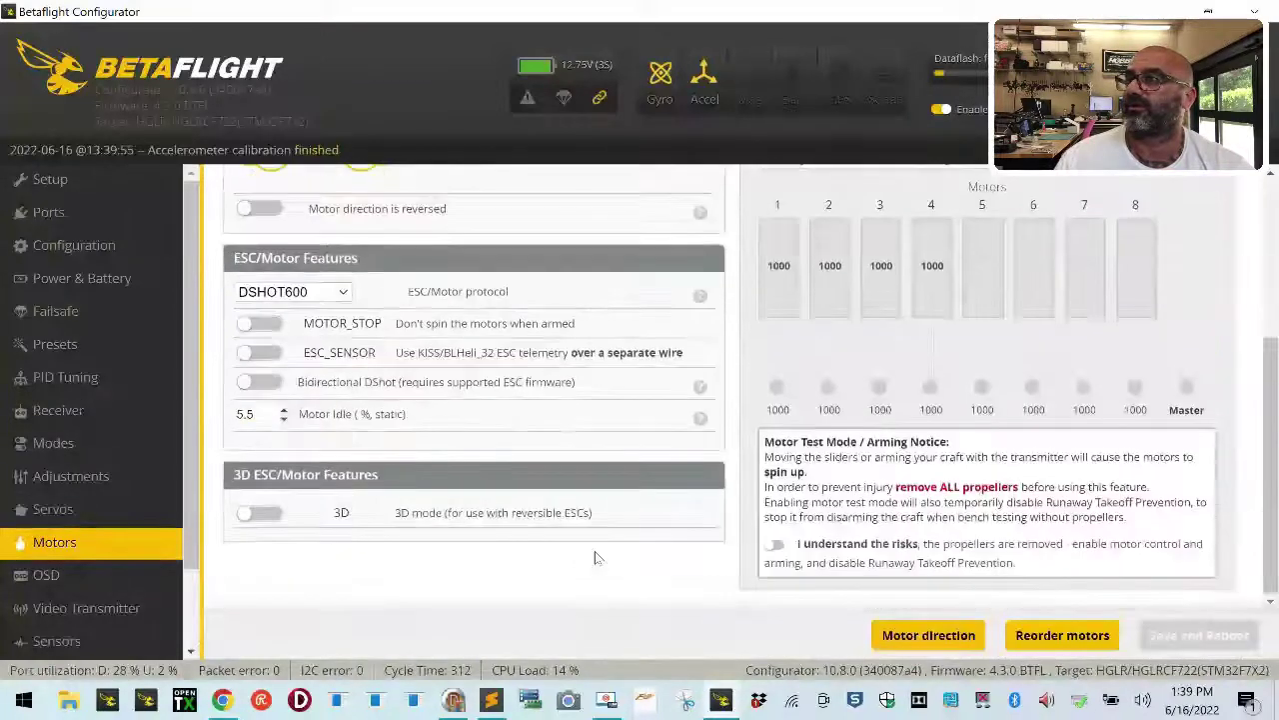
left_click(777, 547)
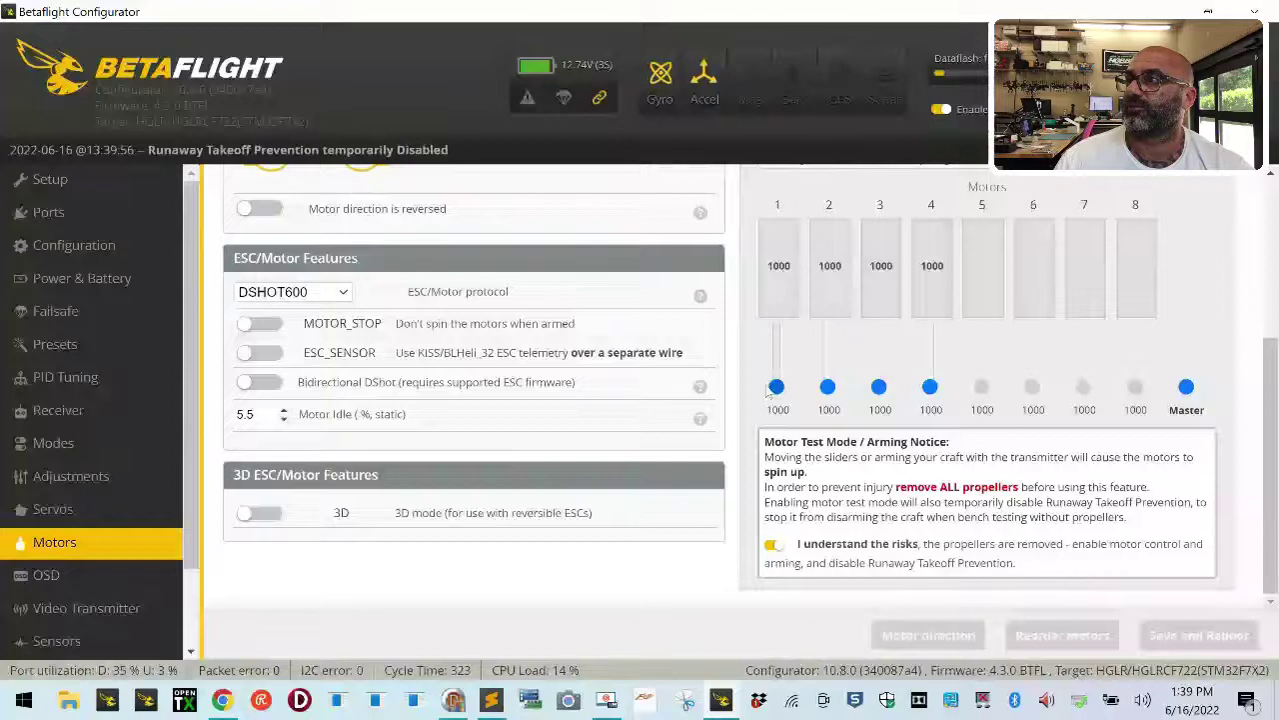
left_click_drag(776, 387, 777, 388)
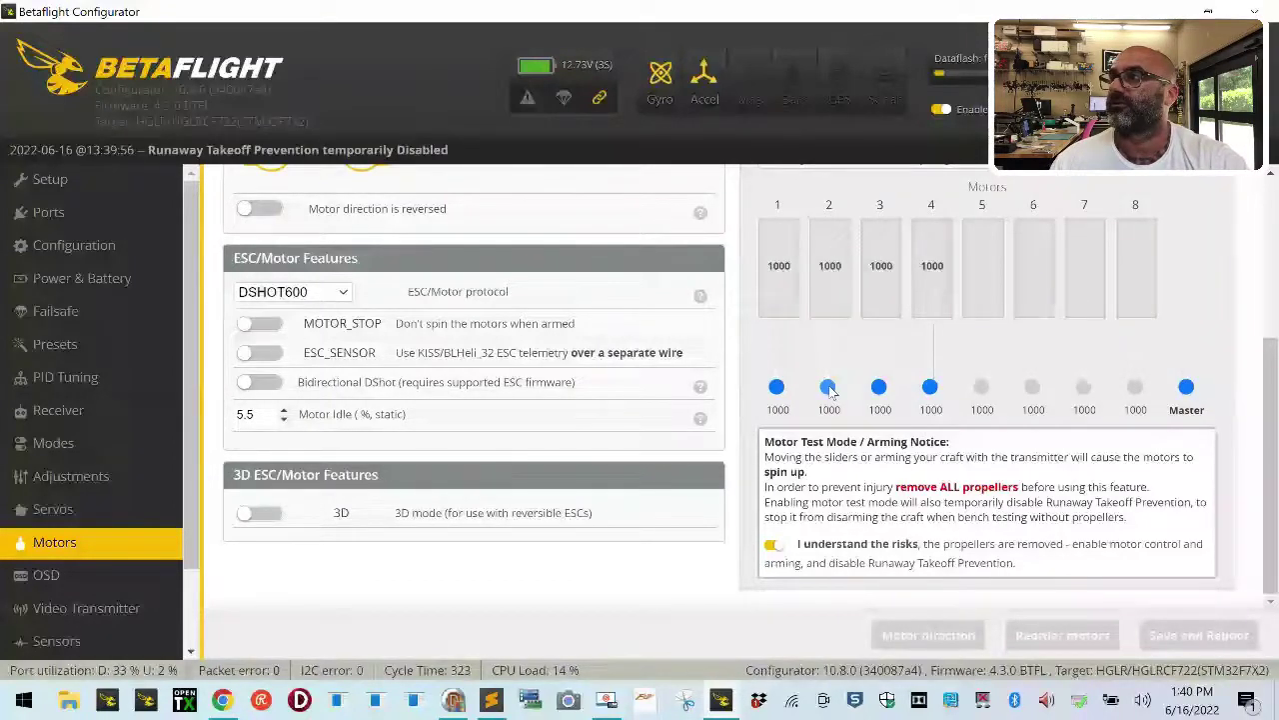
left_click_drag(829, 380, 829, 388)
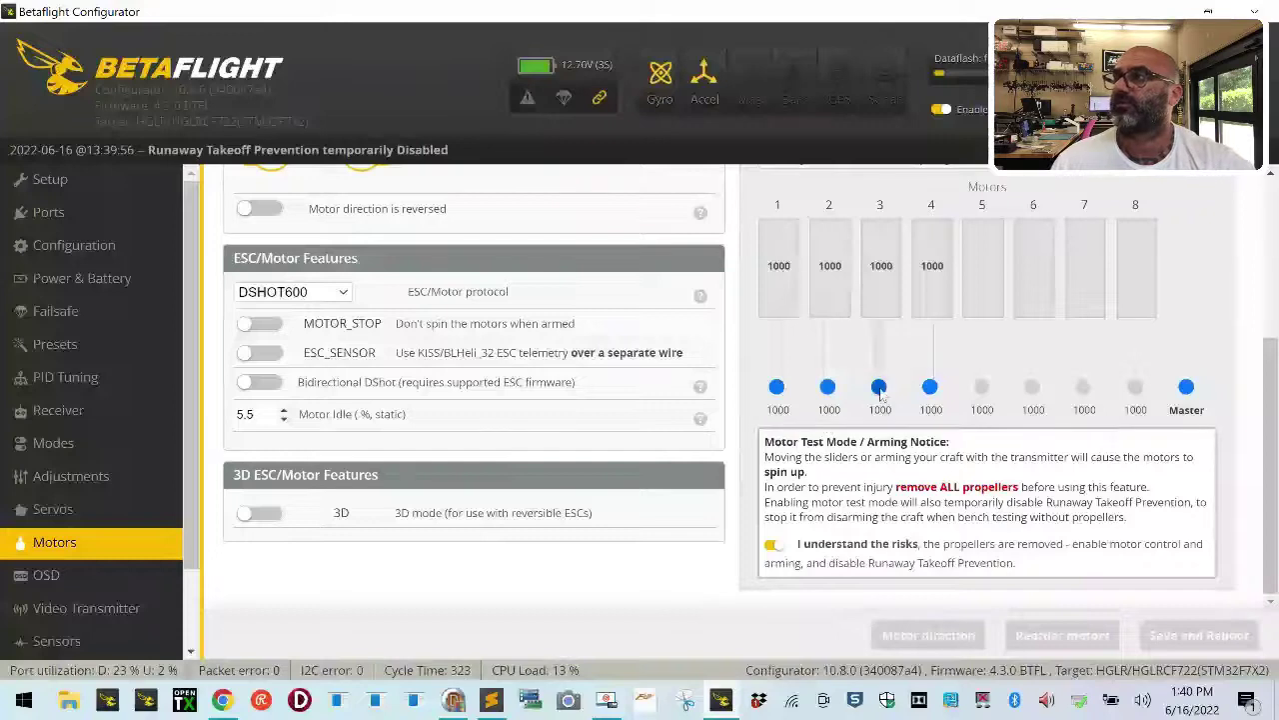
left_click_drag(879, 394, 883, 385)
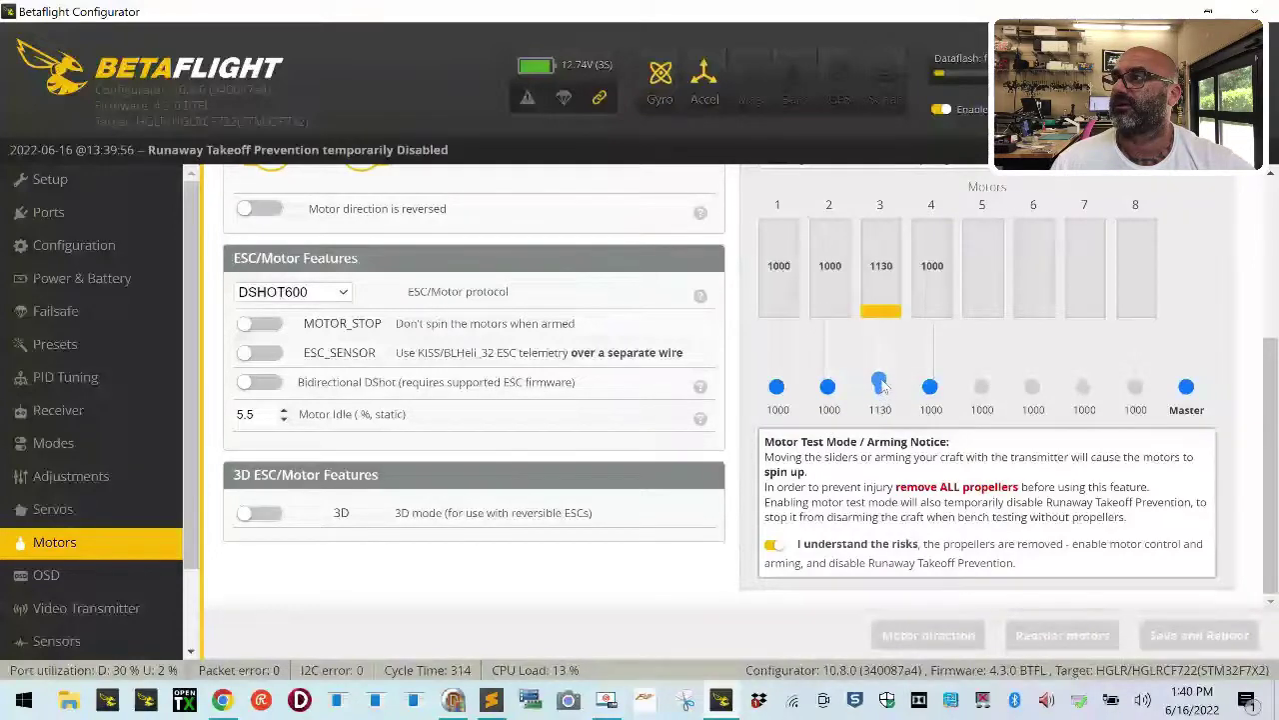
mouse_move(930, 395)
left_mouse_down()
mouse_move(928, 374)
mouse_move(930, 387)
left_mouse_up()
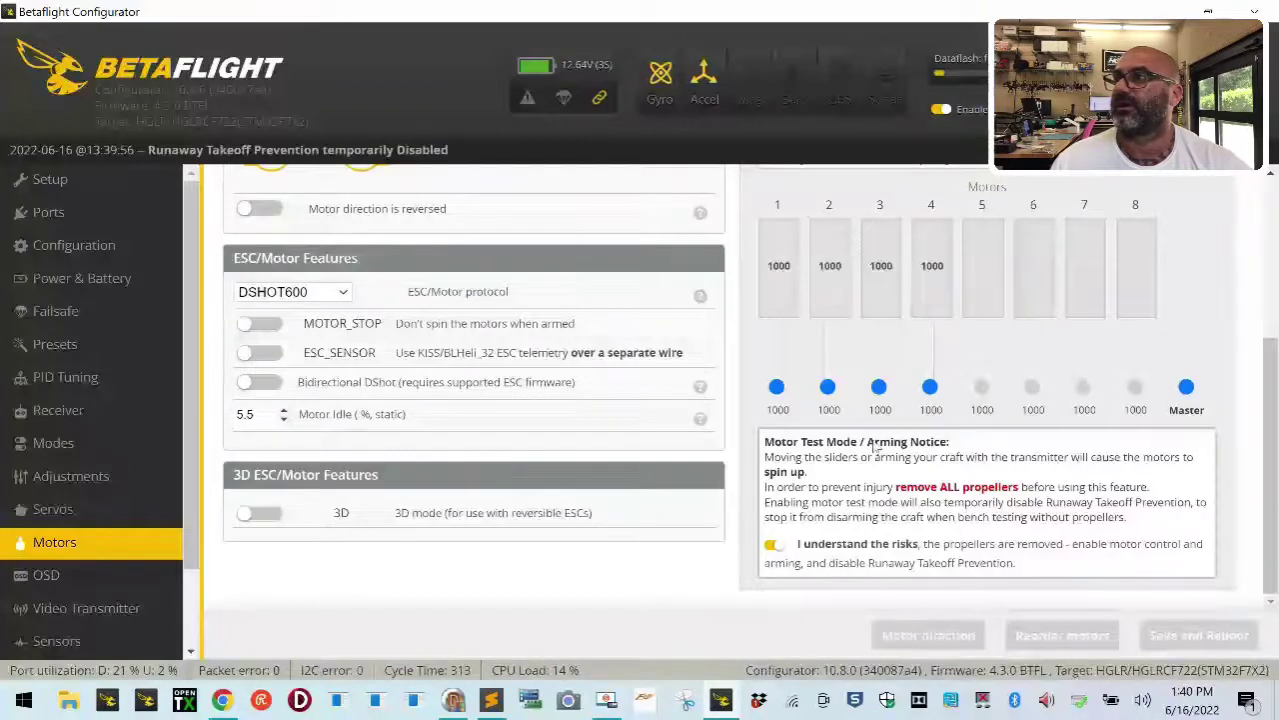
Step: Turn on "Motor direction is reversed", save and reboot the flight controller, and reconnect to it
left_click(276, 210)
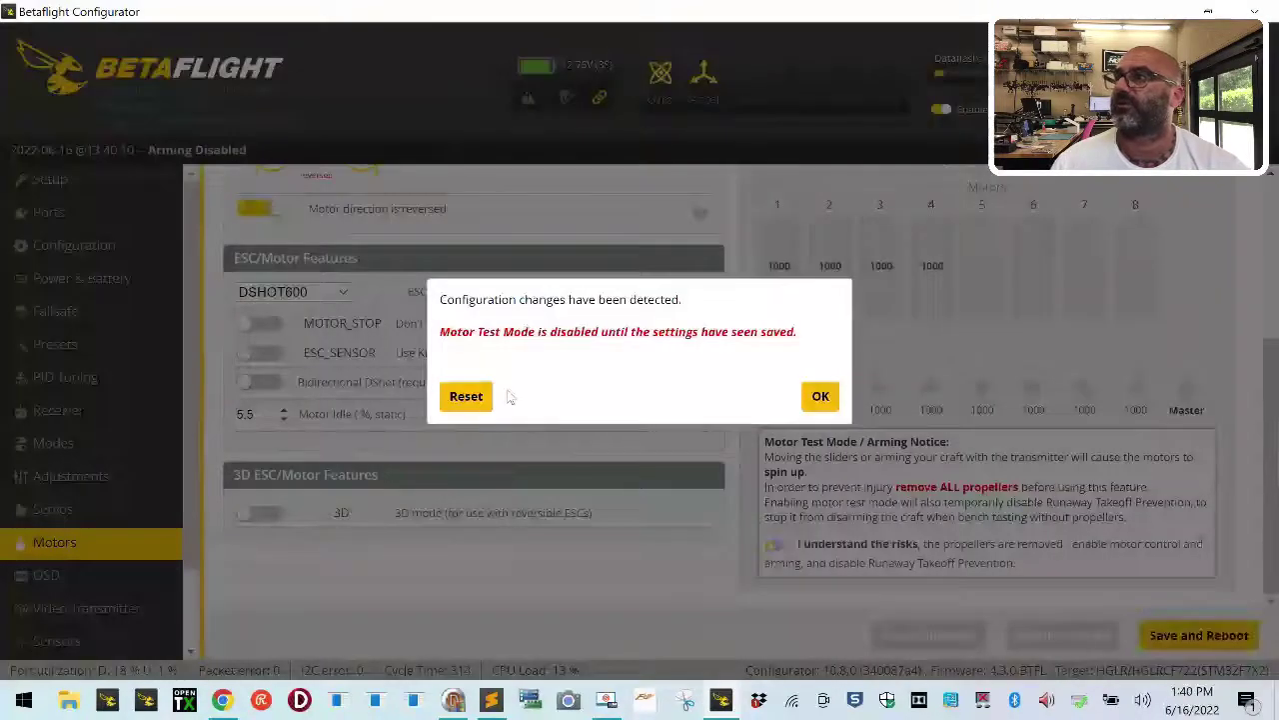
left_click(822, 397)
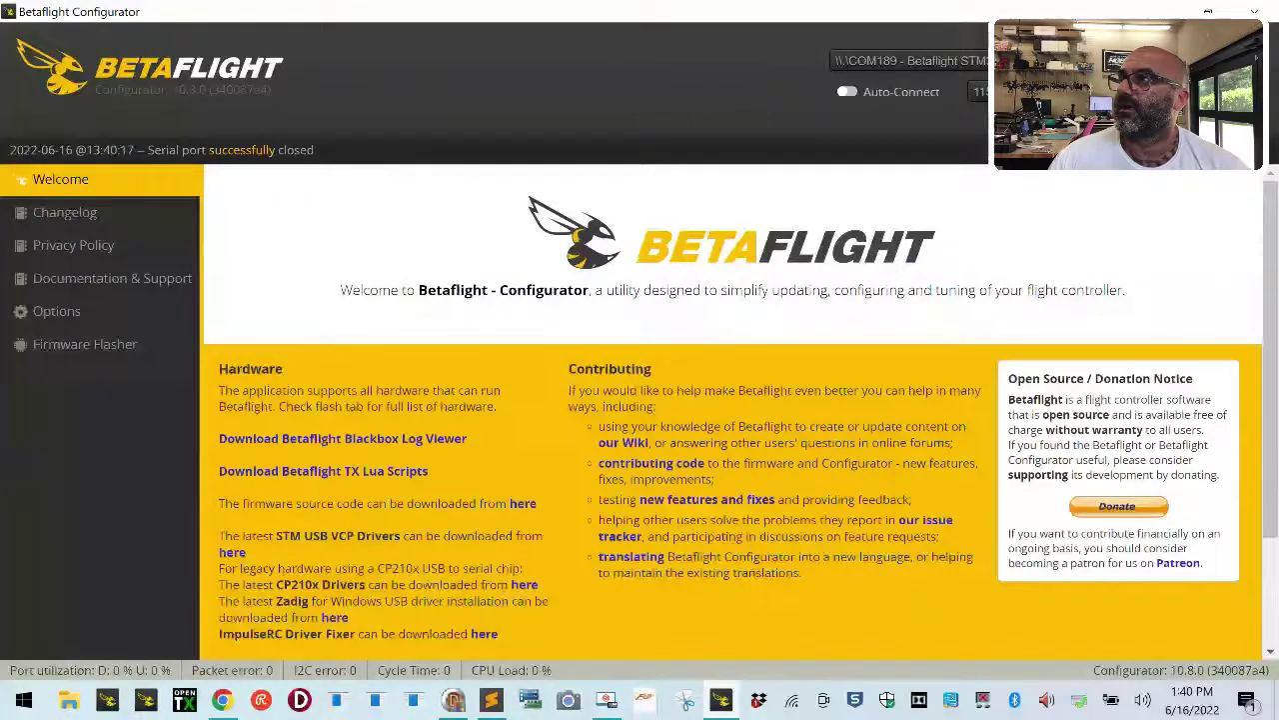
left_click(1229, 75)
Step: Enable motor test mode and spin all four motors together at about 1032 with the Master control
left_click(120, 545)
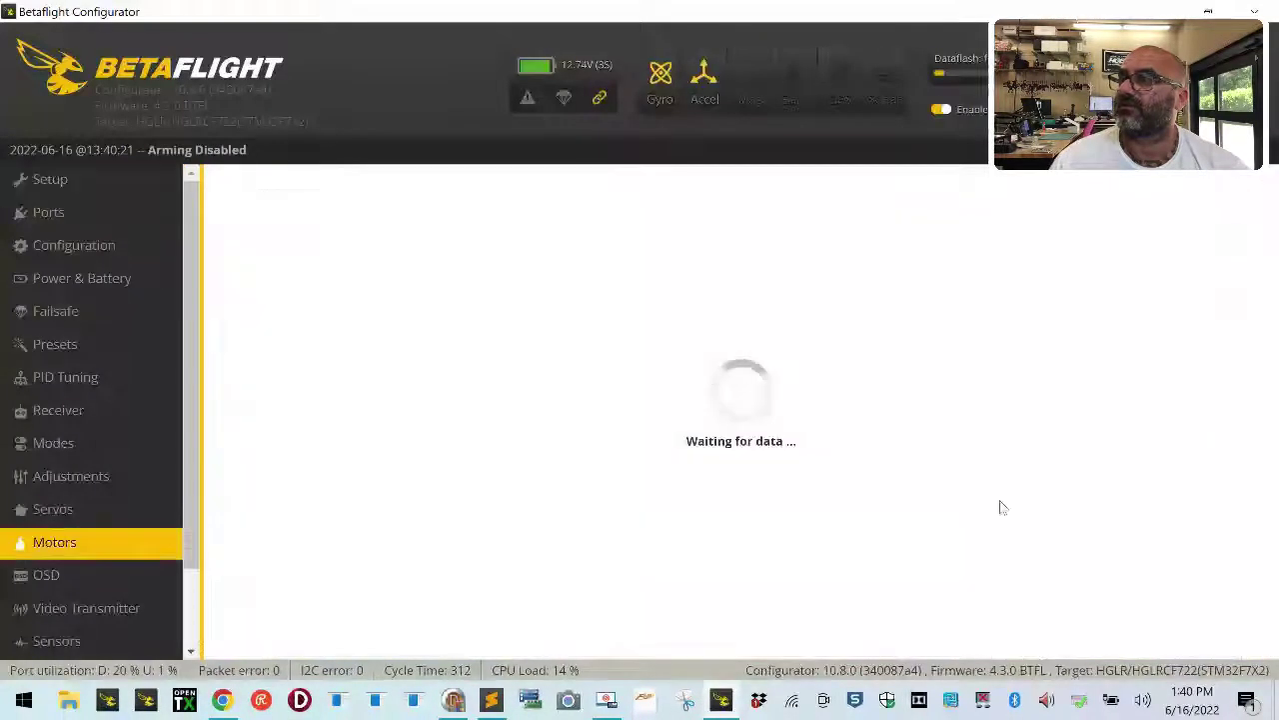
scroll(849, 530, "down", 5)
left_click(776, 544)
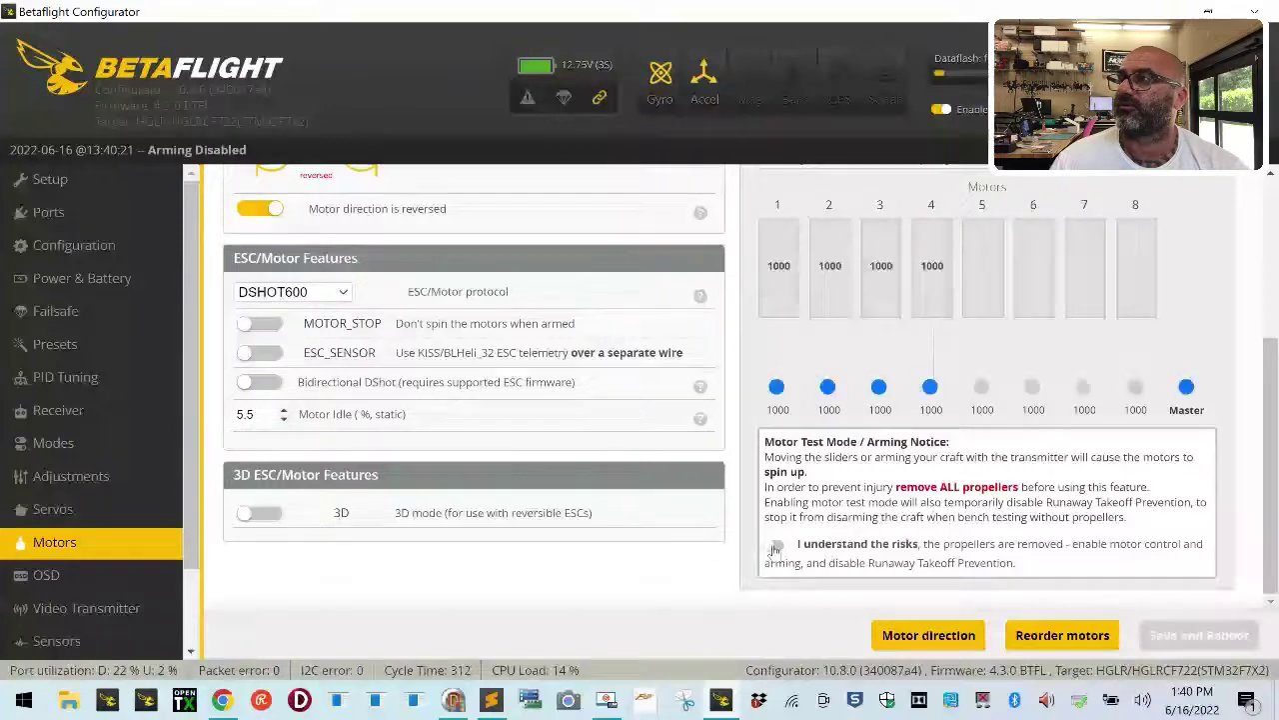
left_click_drag(1186, 387, 1186, 385)
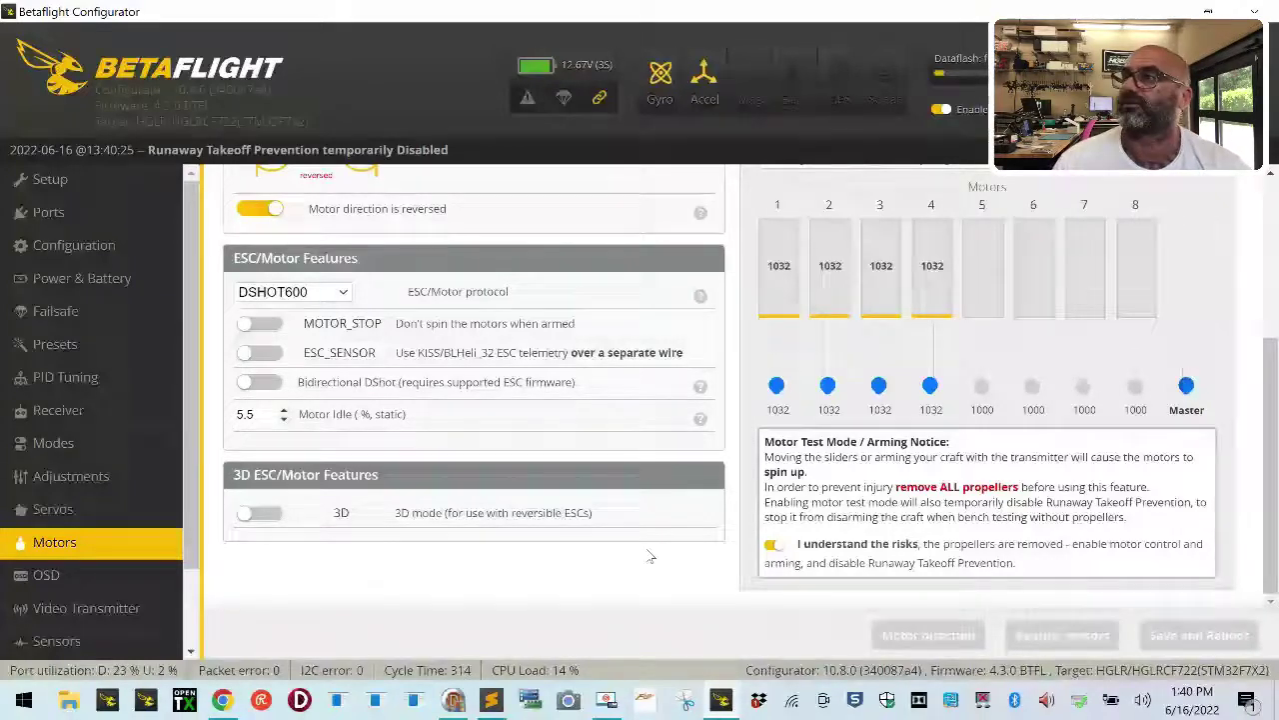
scroll(606, 519, "up", 3)
scroll(607, 518, "down", 2)
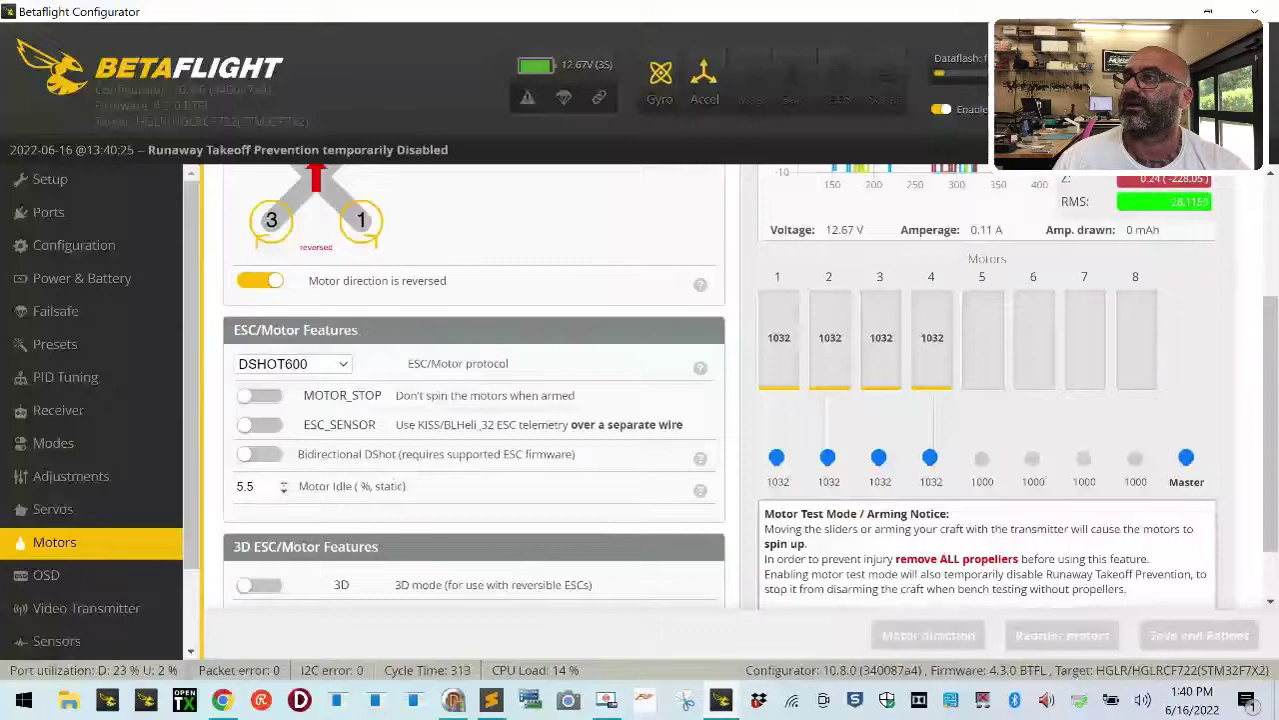
Step: Turn on ESC_SENSOR telemetry, acknowledge the configuration change, and save and reboot the flight controller
left_click(259, 425)
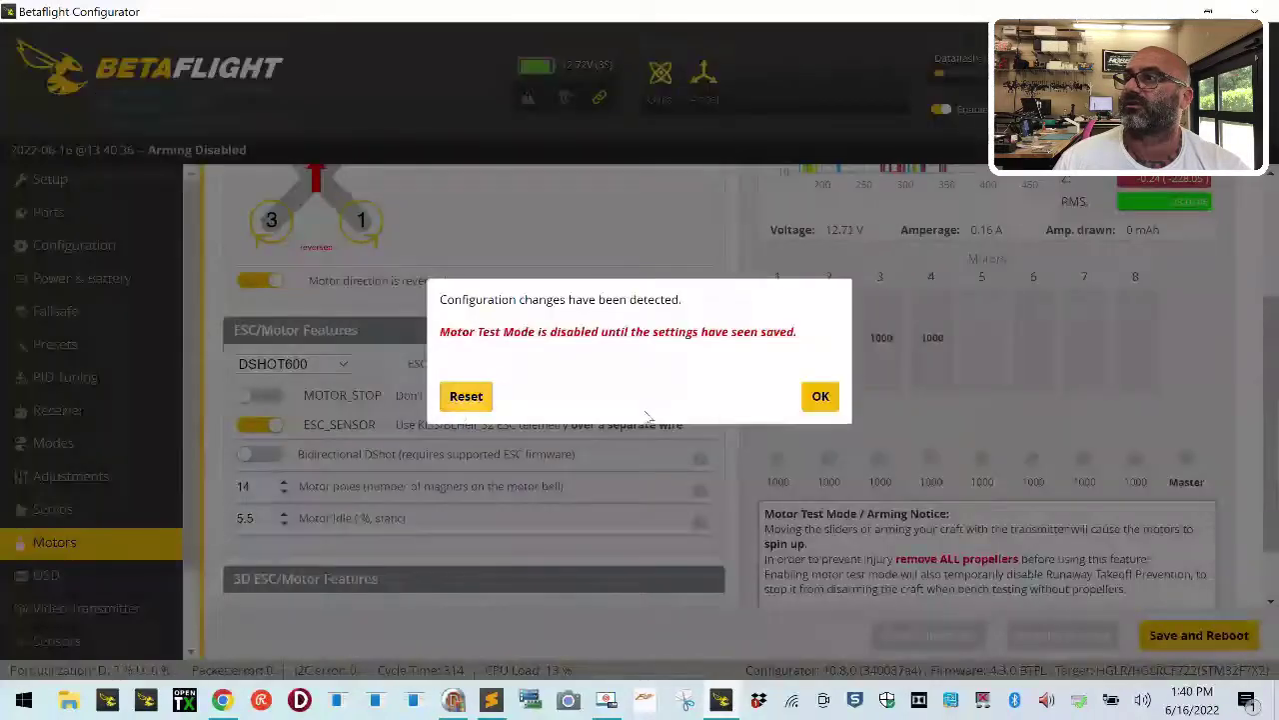
left_click(820, 396)
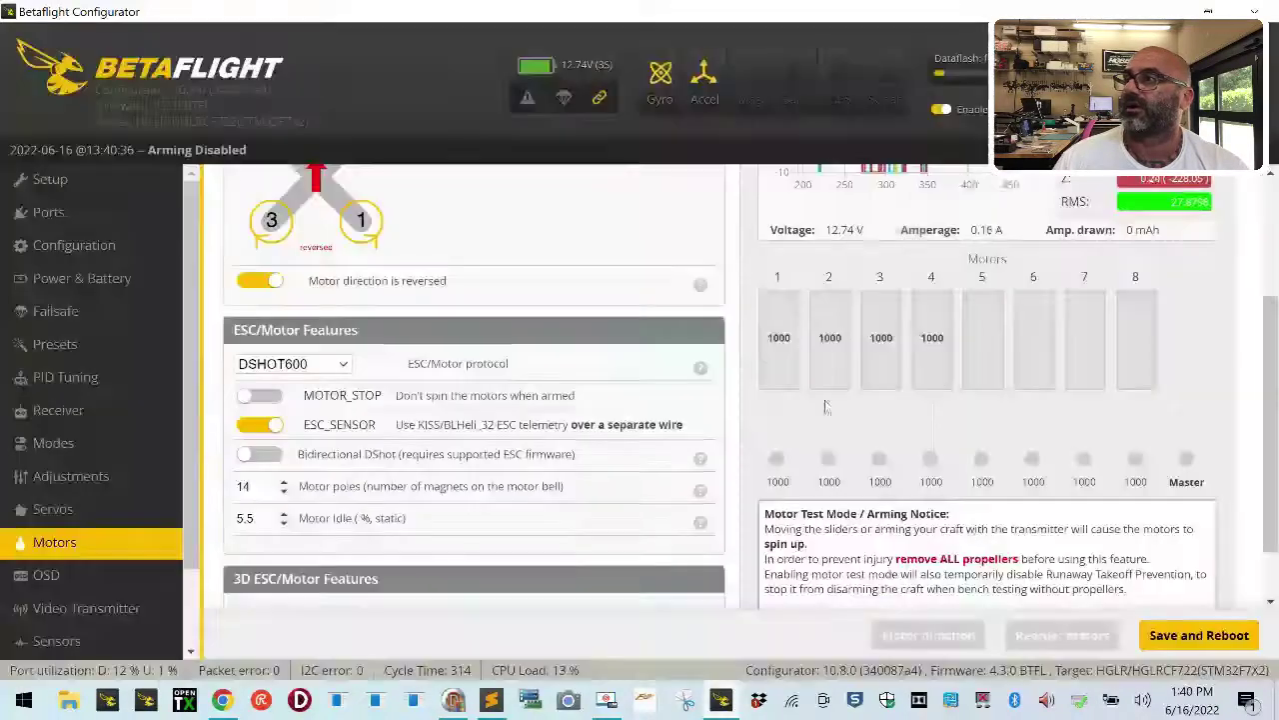
left_click(1194, 640)
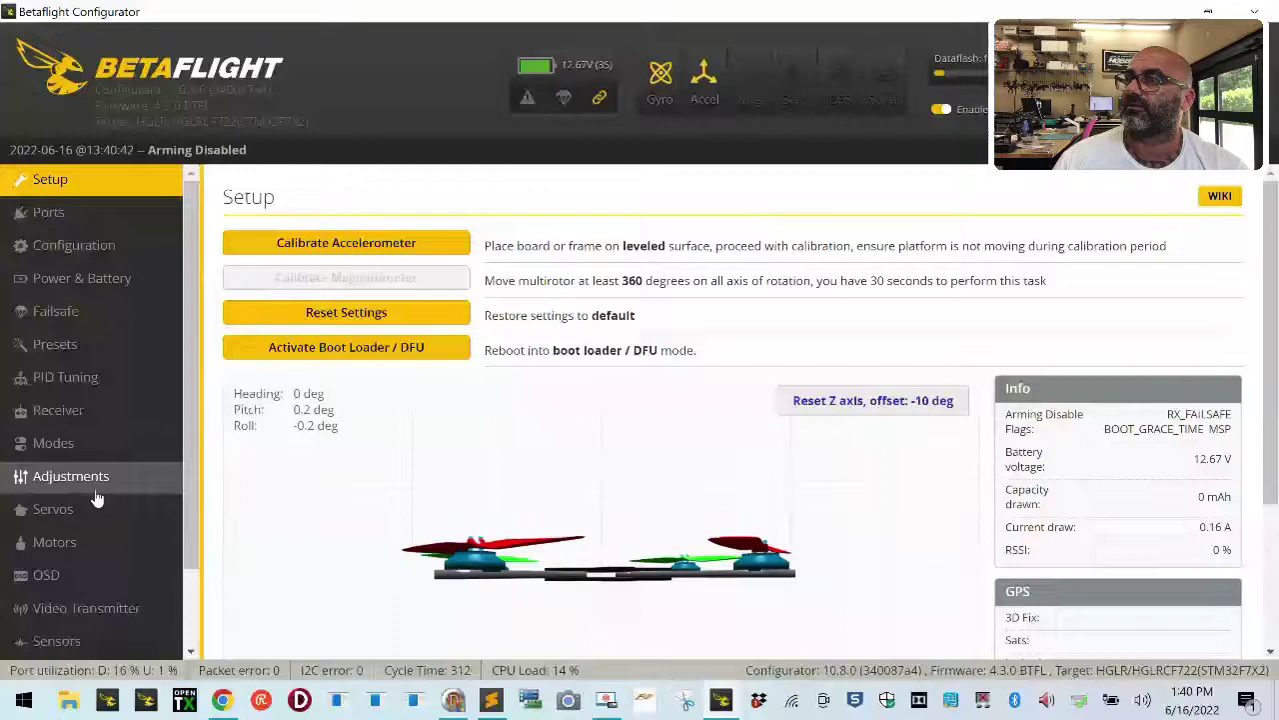
Step: Enable motor test mode, run all four motors together at 1091 to check the ESC telemetry, and stop them at 1000
left_click(95, 553)
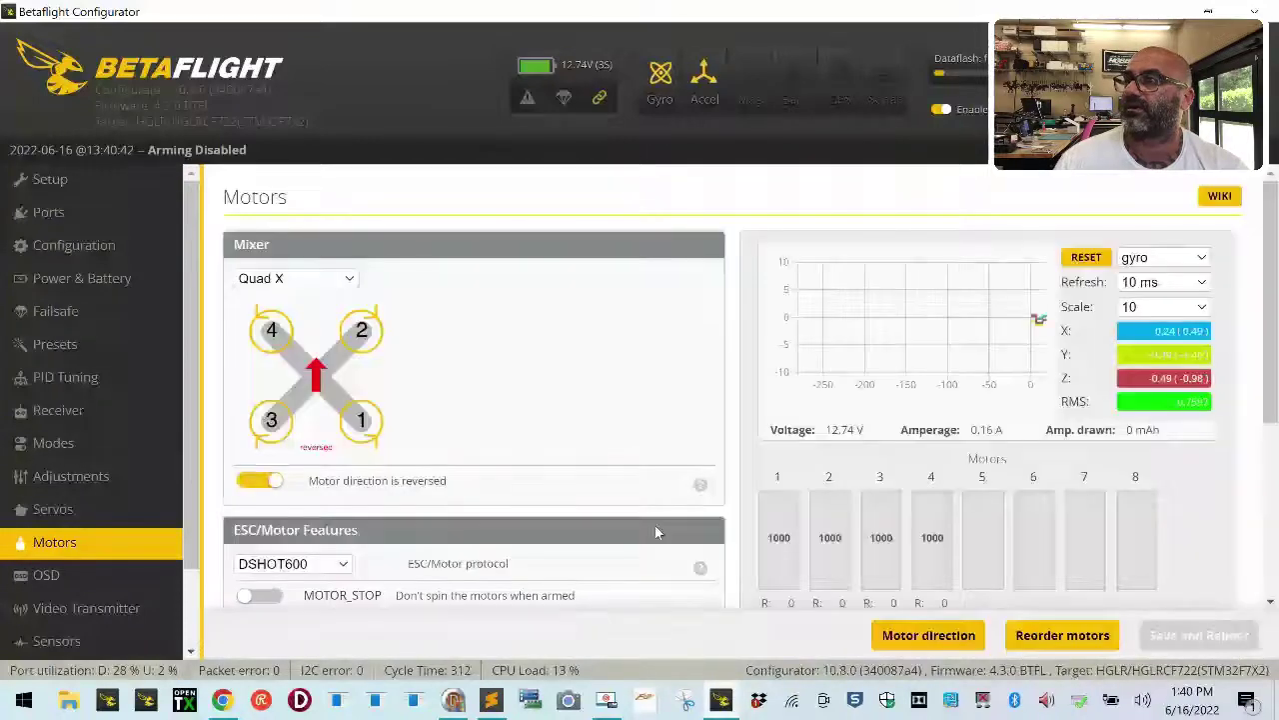
scroll(600, 519, "down", 5)
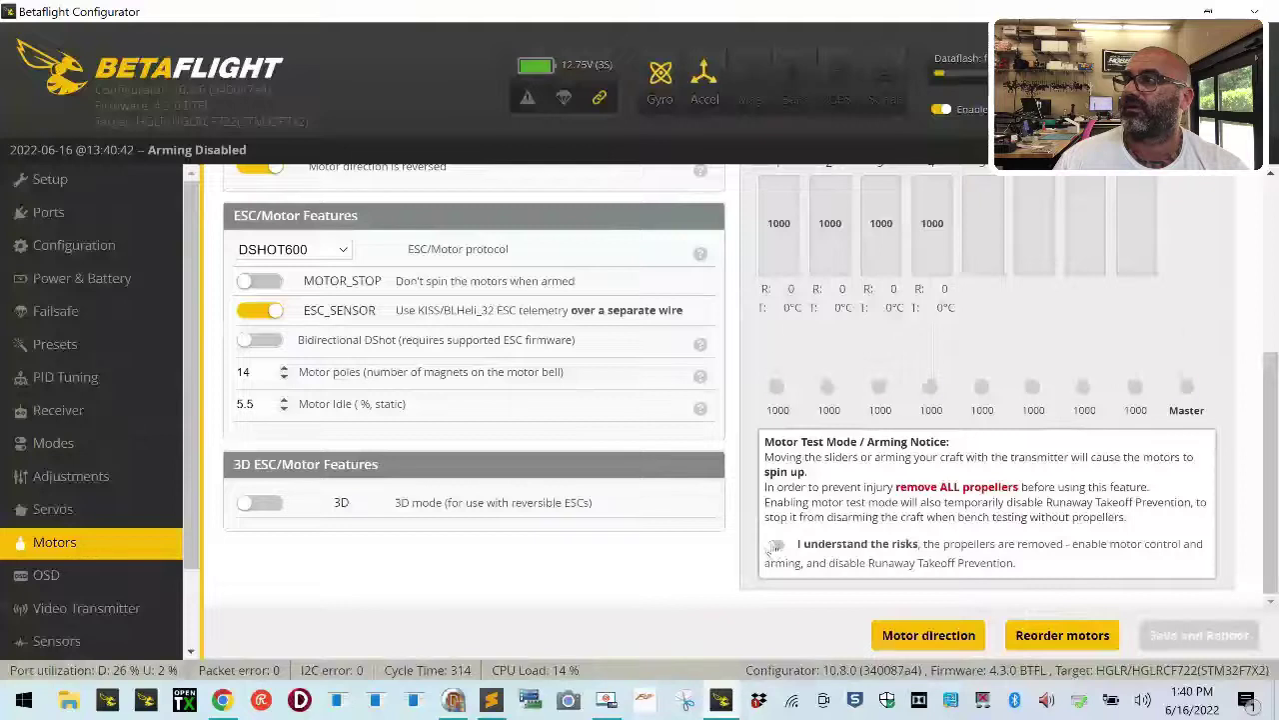
left_click(774, 545)
left_click_drag(1187, 388, 1187, 384)
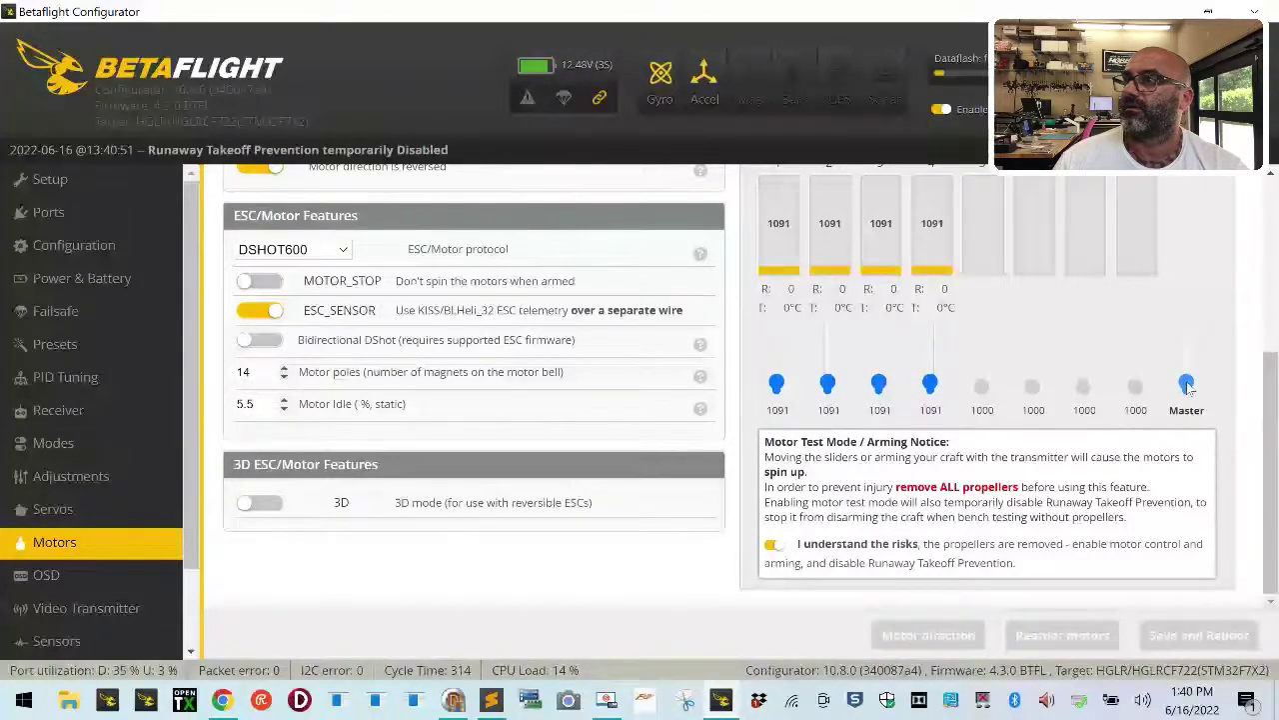
left_click_drag(1188, 388, 1188, 396)
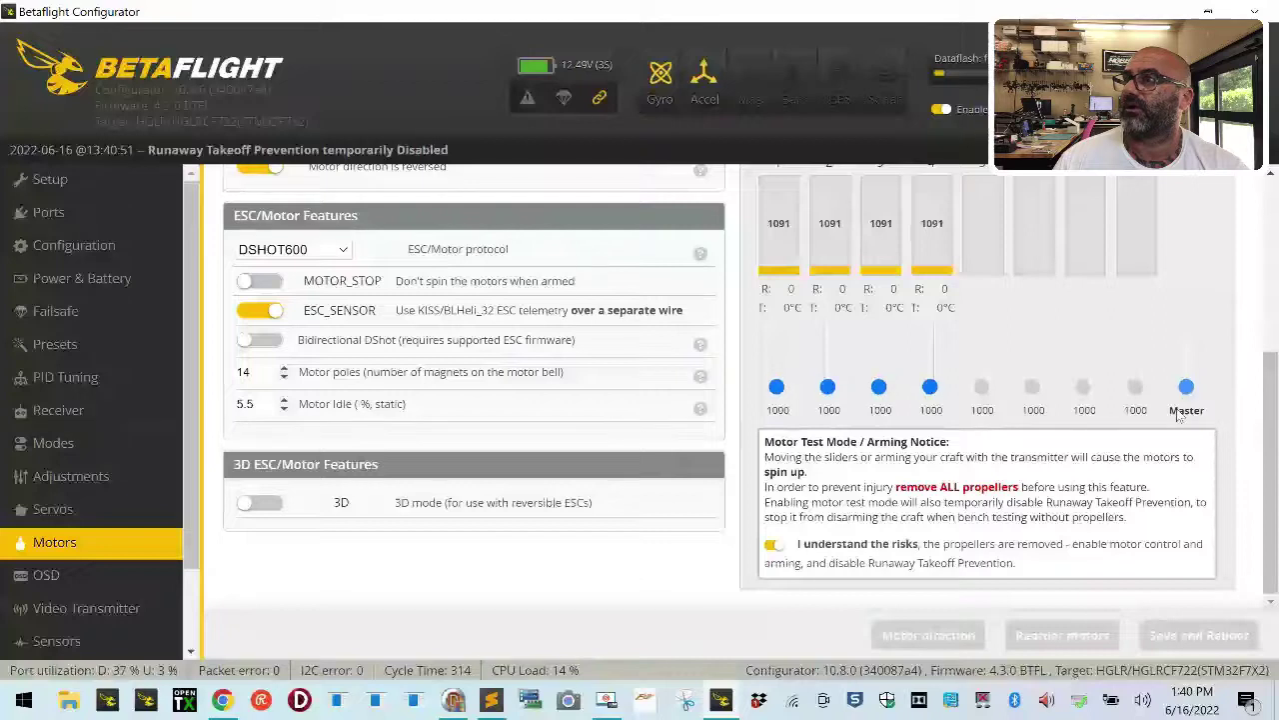
Step: Turn on Bidirectional DShot, agree to reset the dynamic notch filters to recommended values, and save and reboot
left_click(262, 341)
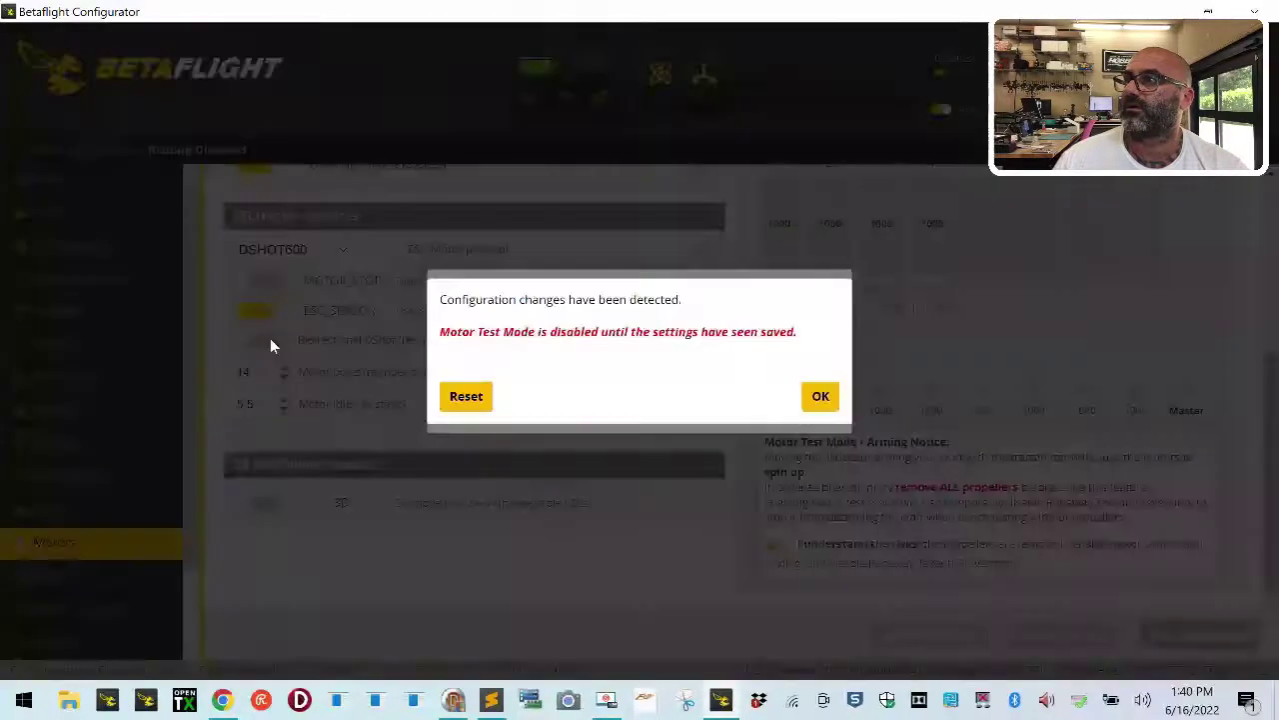
left_click(821, 400)
left_click(459, 406)
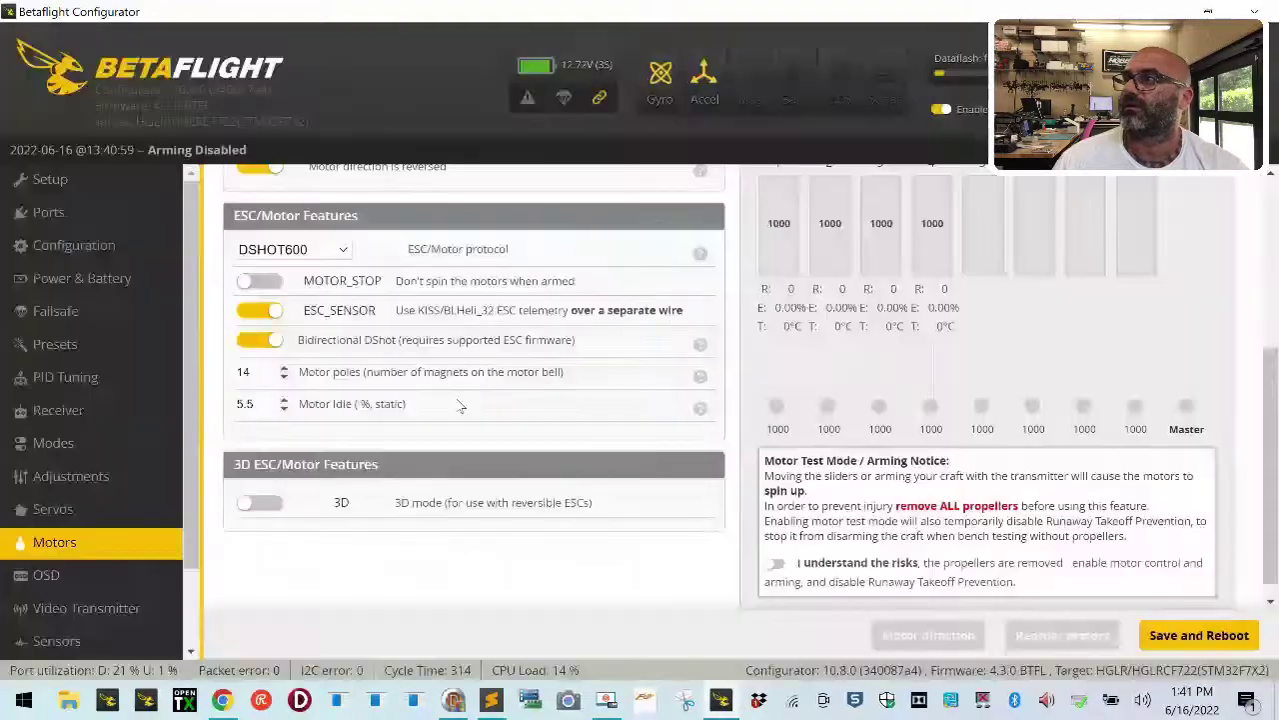
left_click(1145, 637)
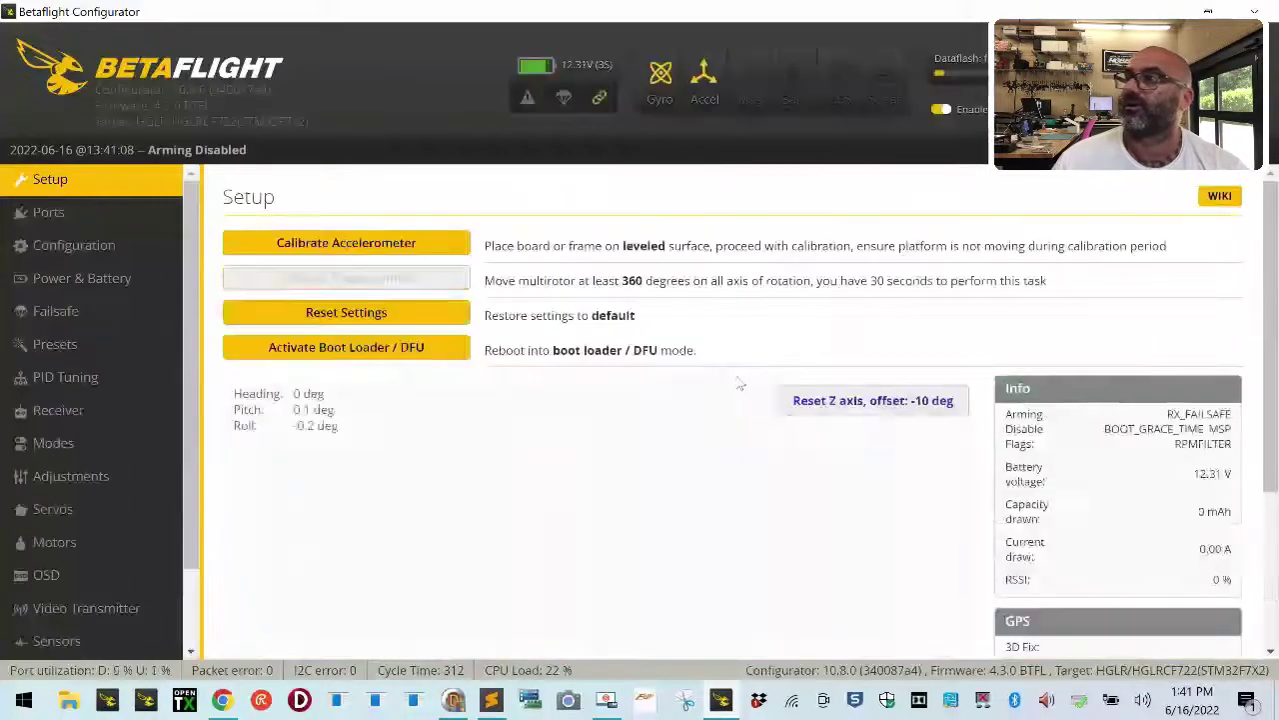
Step: Enable motor test mode again and try to run all four motors together to check their RPM and error readings
scroll(741, 385, "down", 3)
left_click(83, 542)
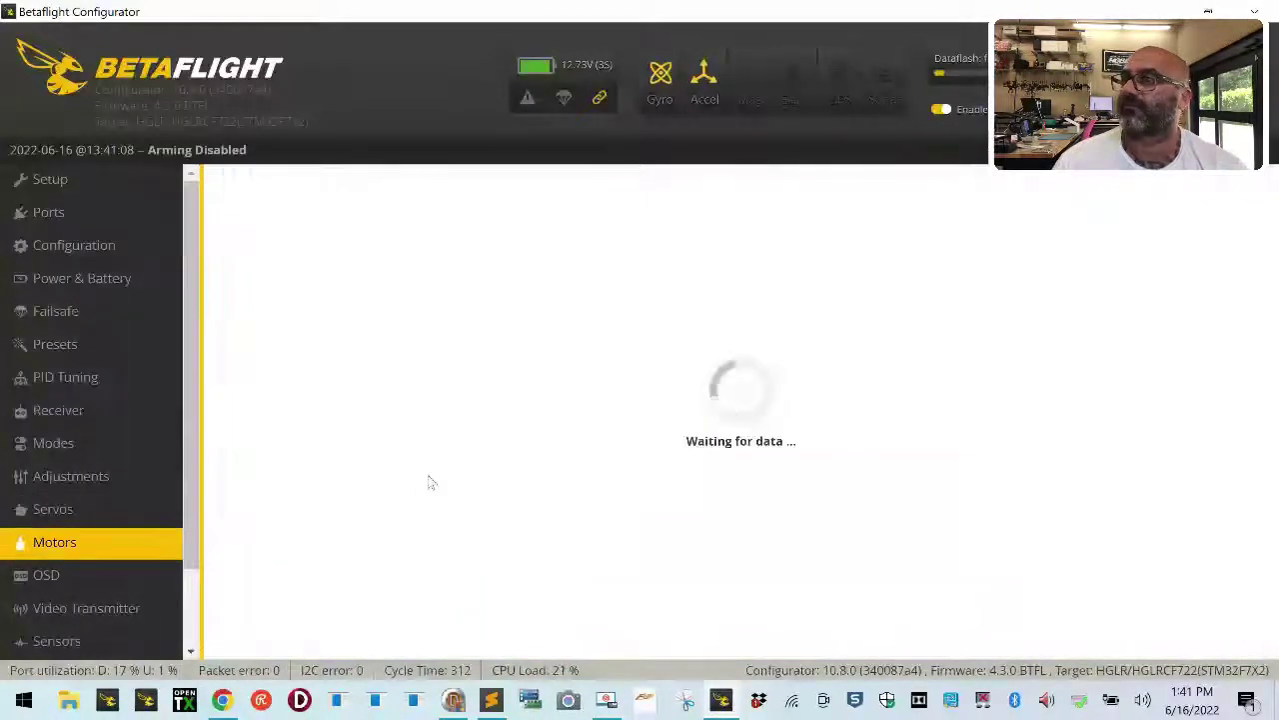
scroll(584, 490, "down", 3)
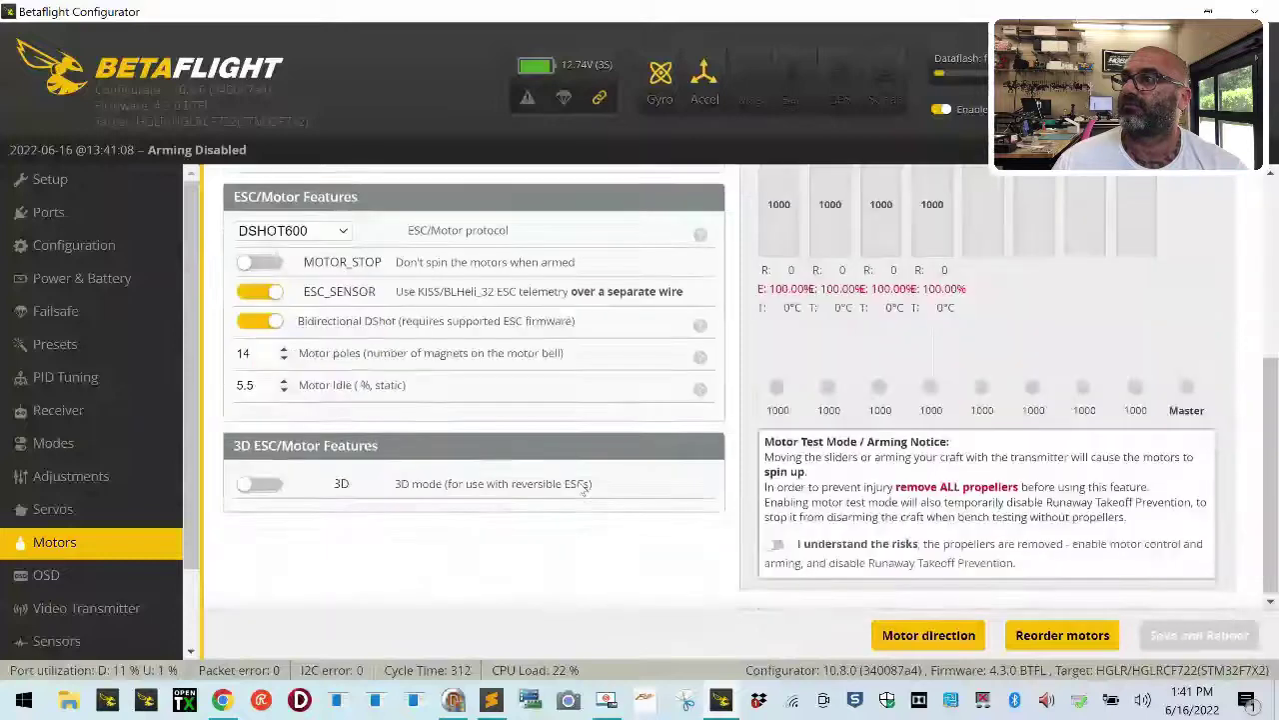
left_click(777, 545)
left_click_drag(1182, 360, 1186, 392)
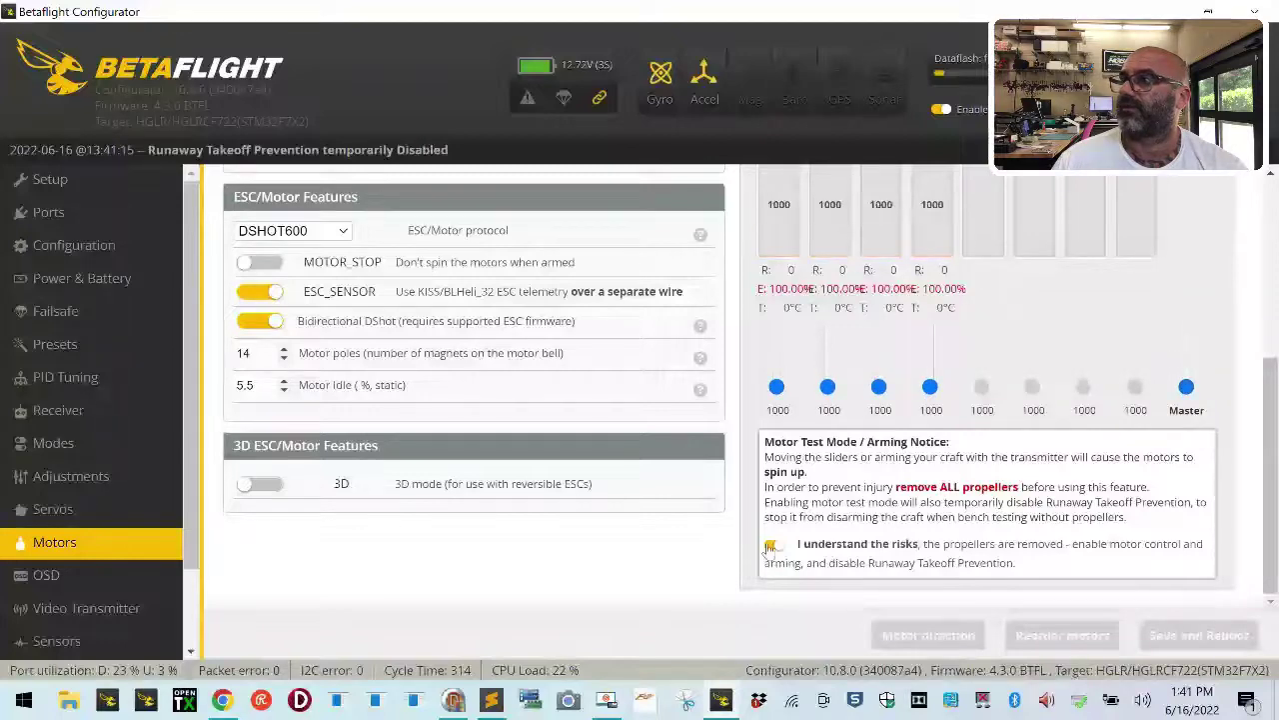
Step: Turn off ESC_SENSOR and Bidirectional DShot, agree to reset the dynamic notch filters to recommended values, and save and reboot
left_click(268, 291)
left_click(268, 321)
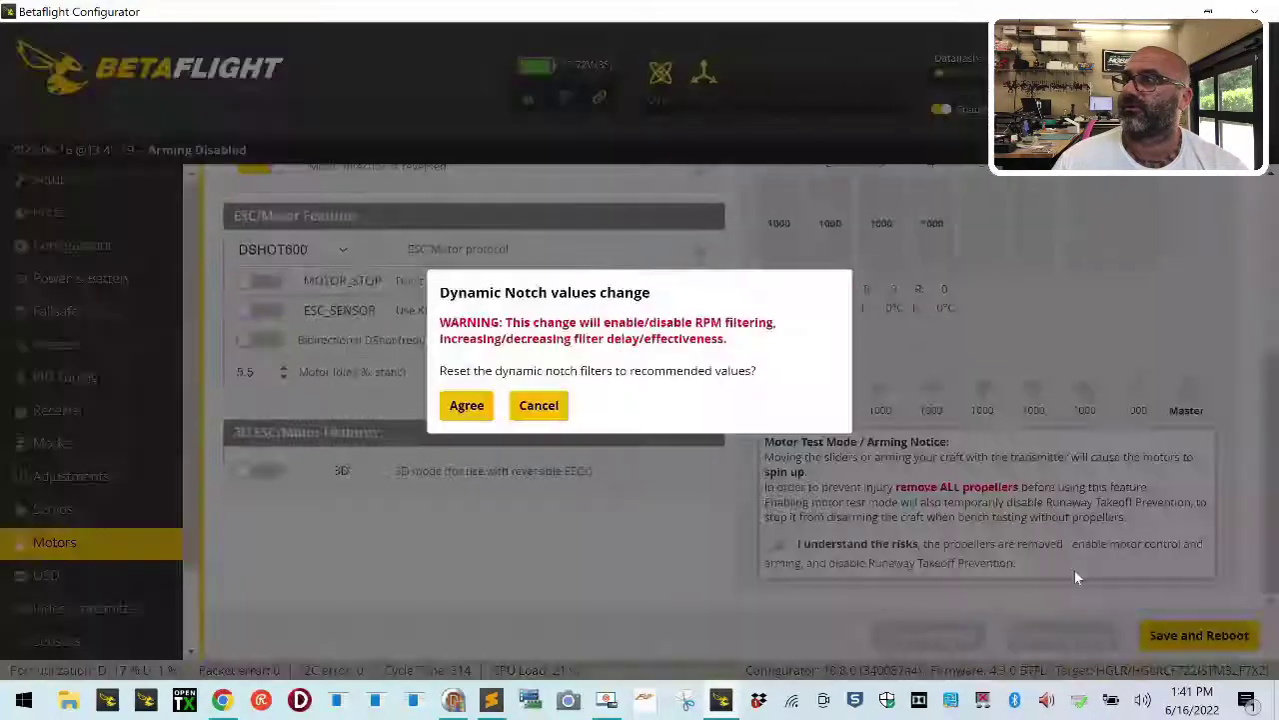
left_click(462, 404)
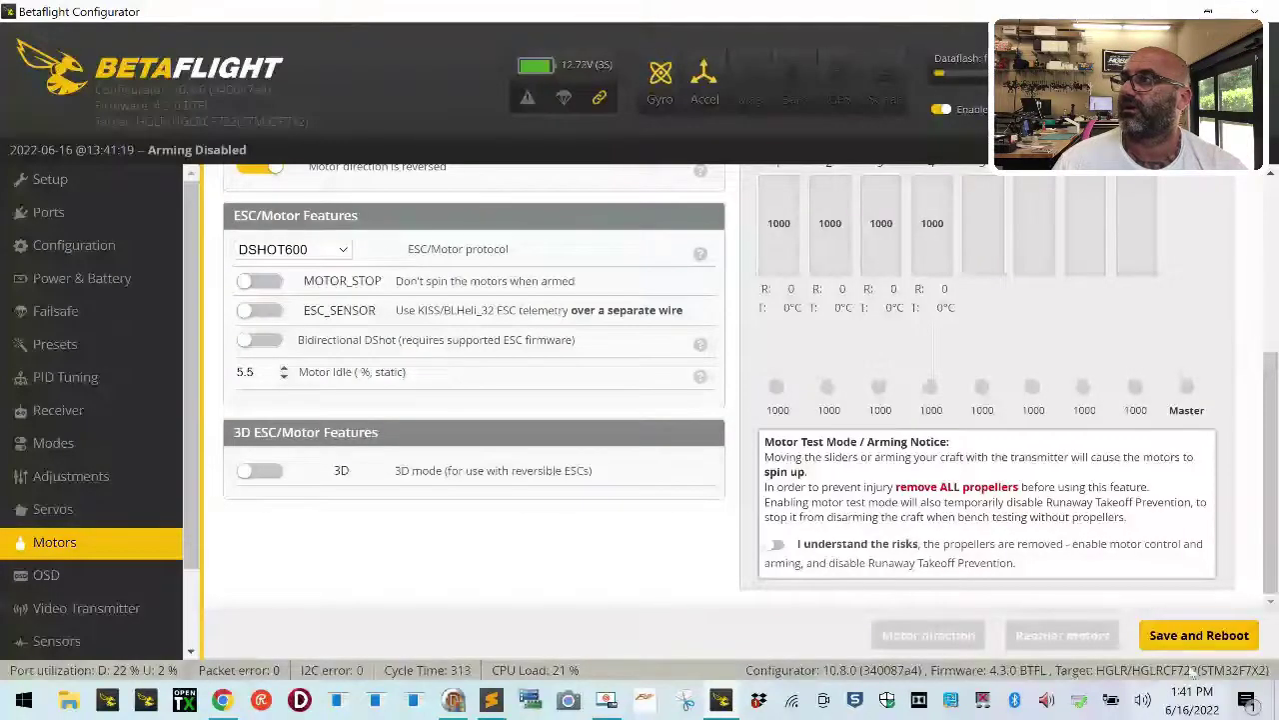
left_click(1197, 635)
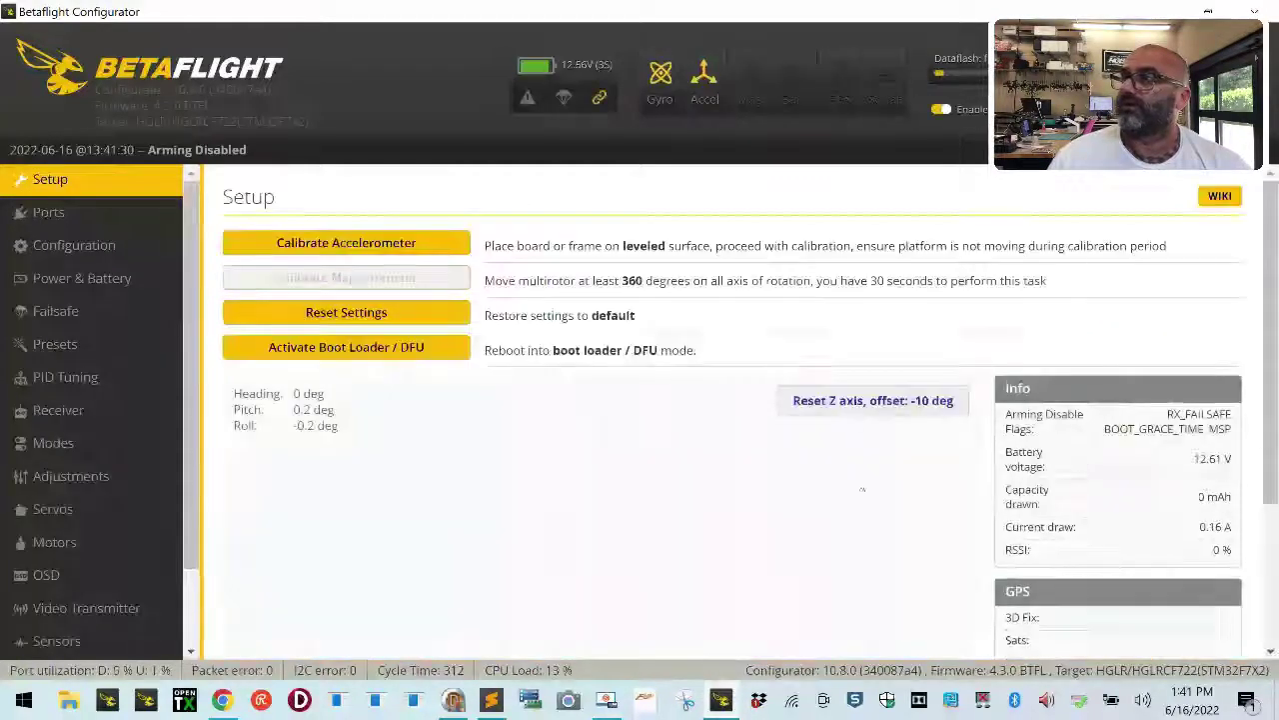
Step: Enable motor test mode, retest all four motors together with the Master control, and test motor 1 on its own
left_click(110, 541)
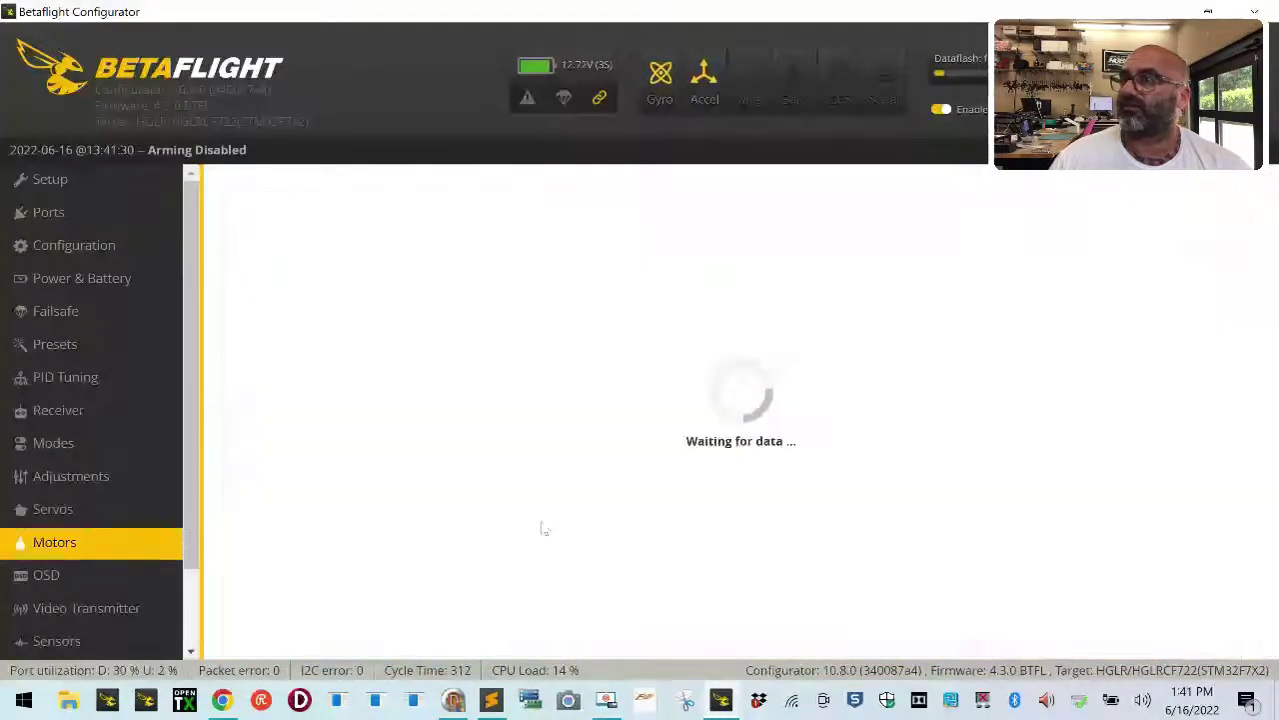
scroll(530, 531, "down", 3)
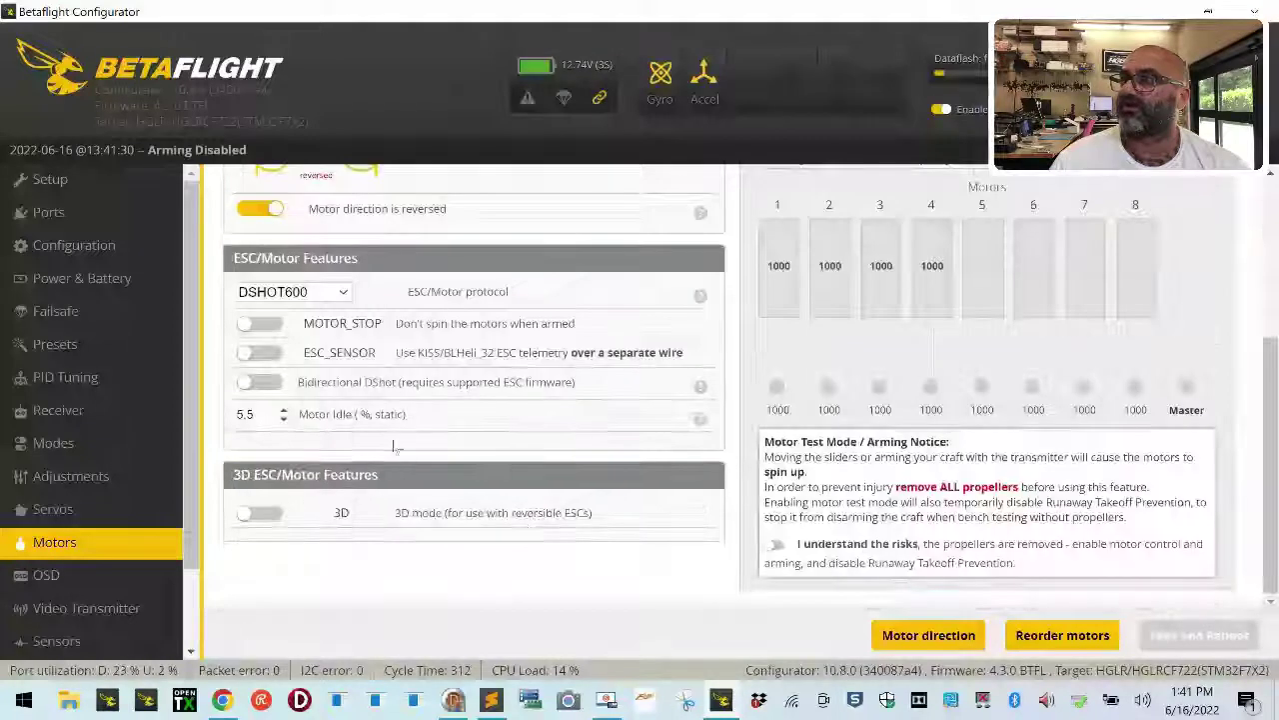
scroll(1000, 600, "down", 3)
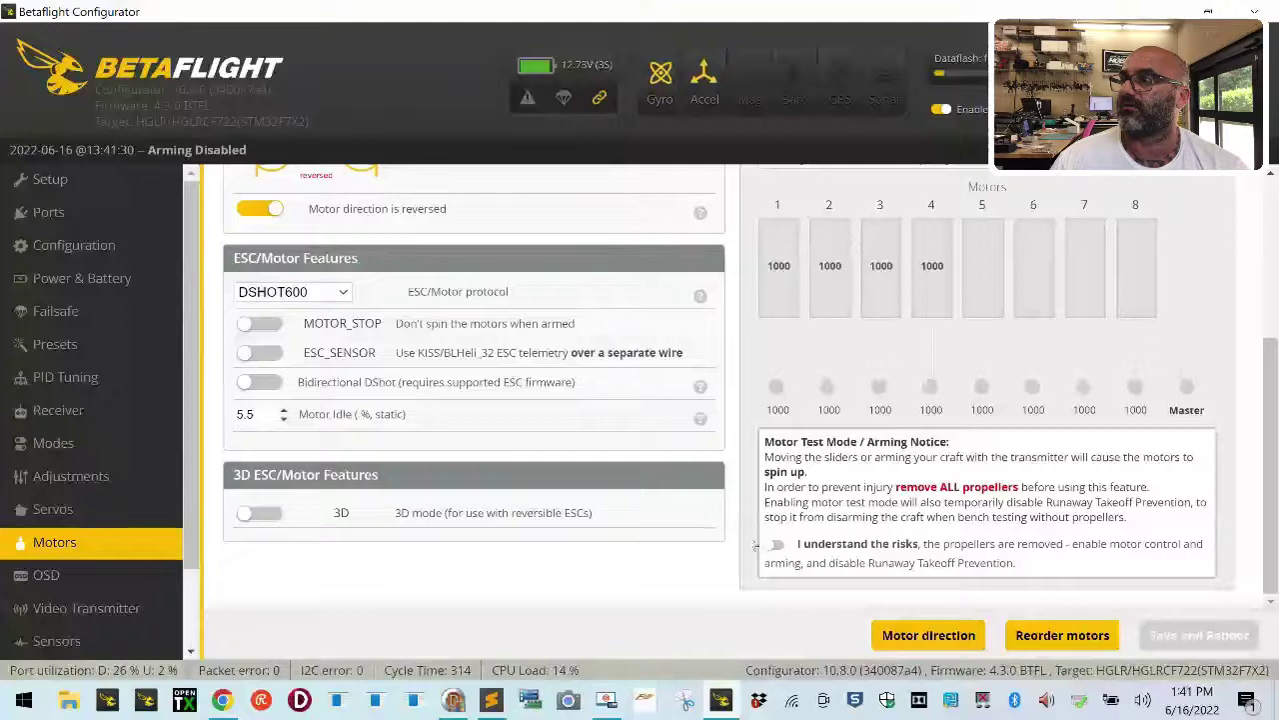
left_click(772, 545)
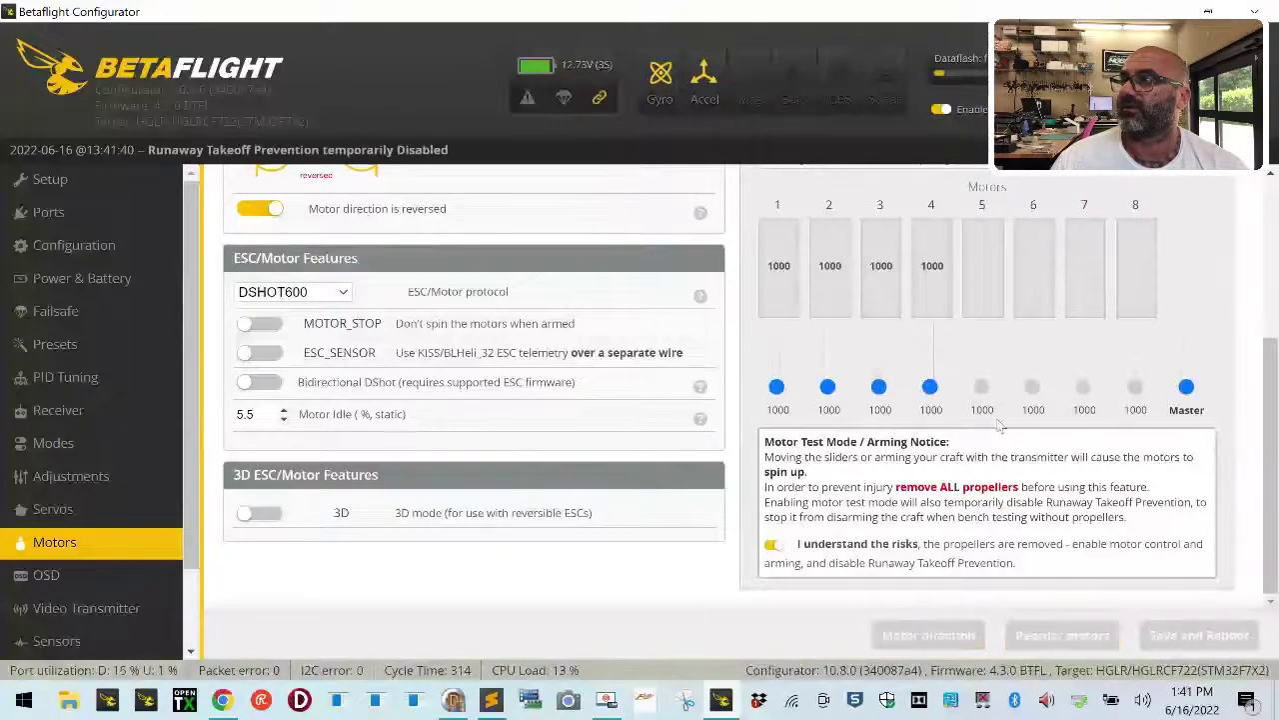
left_click_drag(1186, 385, 1186, 381)
left_click_drag(1188, 452, 1189, 455)
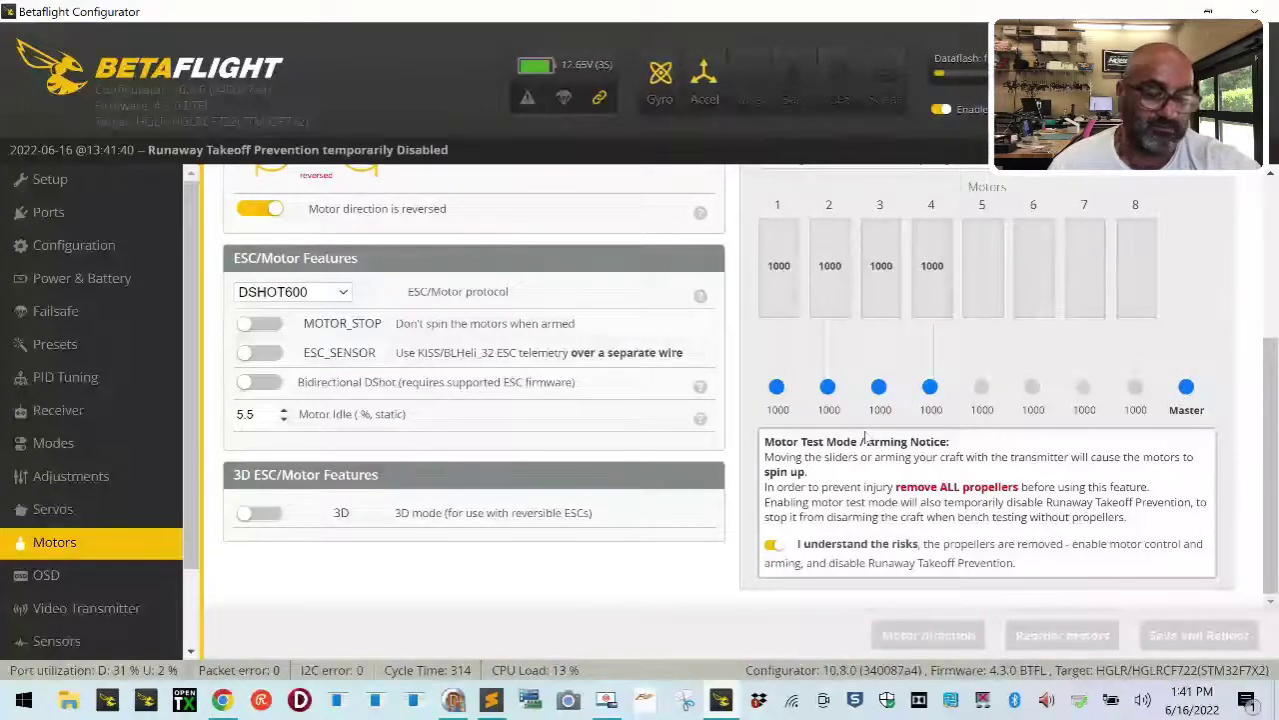
left_click_drag(777, 386, 851, 393)
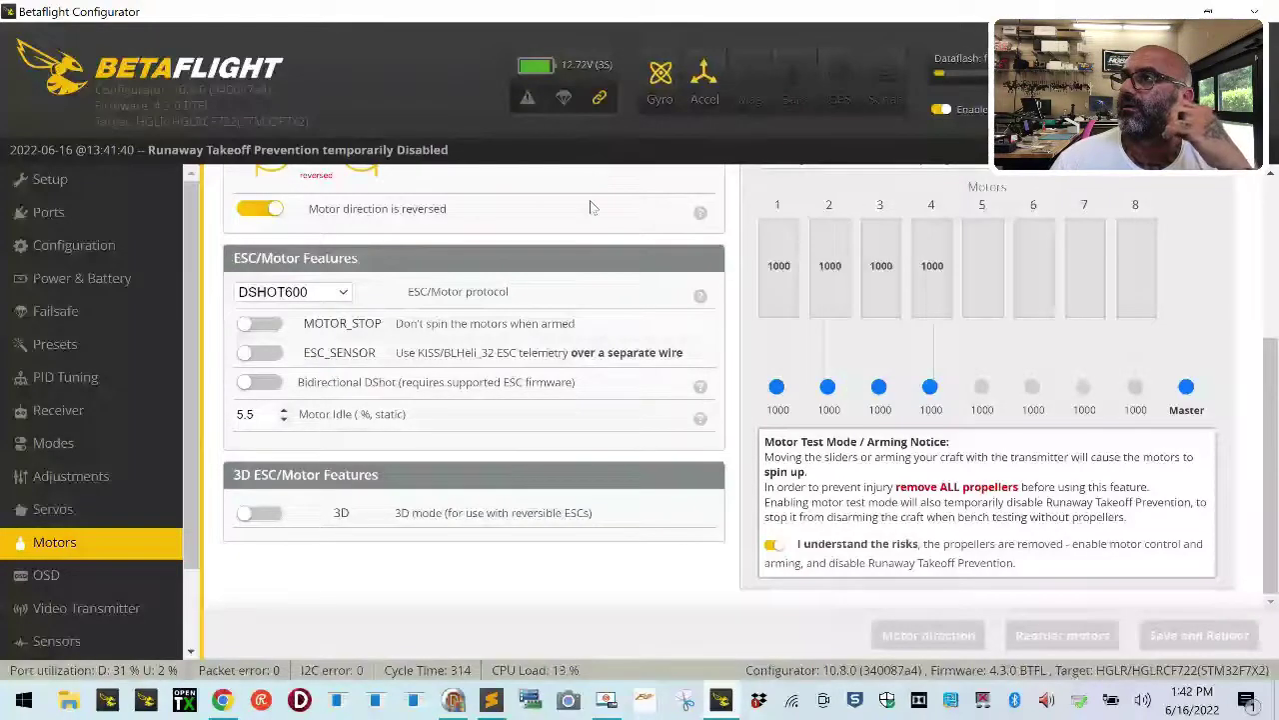
scroll(589, 207, "up", 5)
scroll(590, 207, "down", 5)
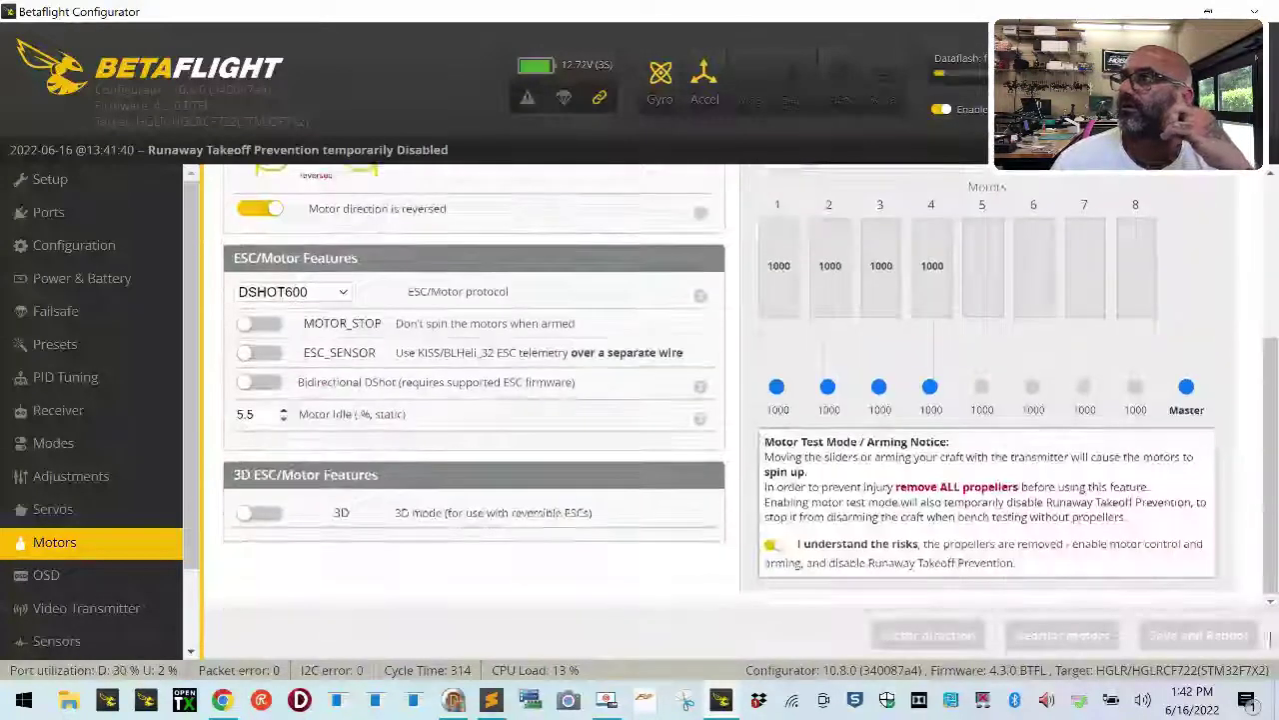
left_click(98, 581)
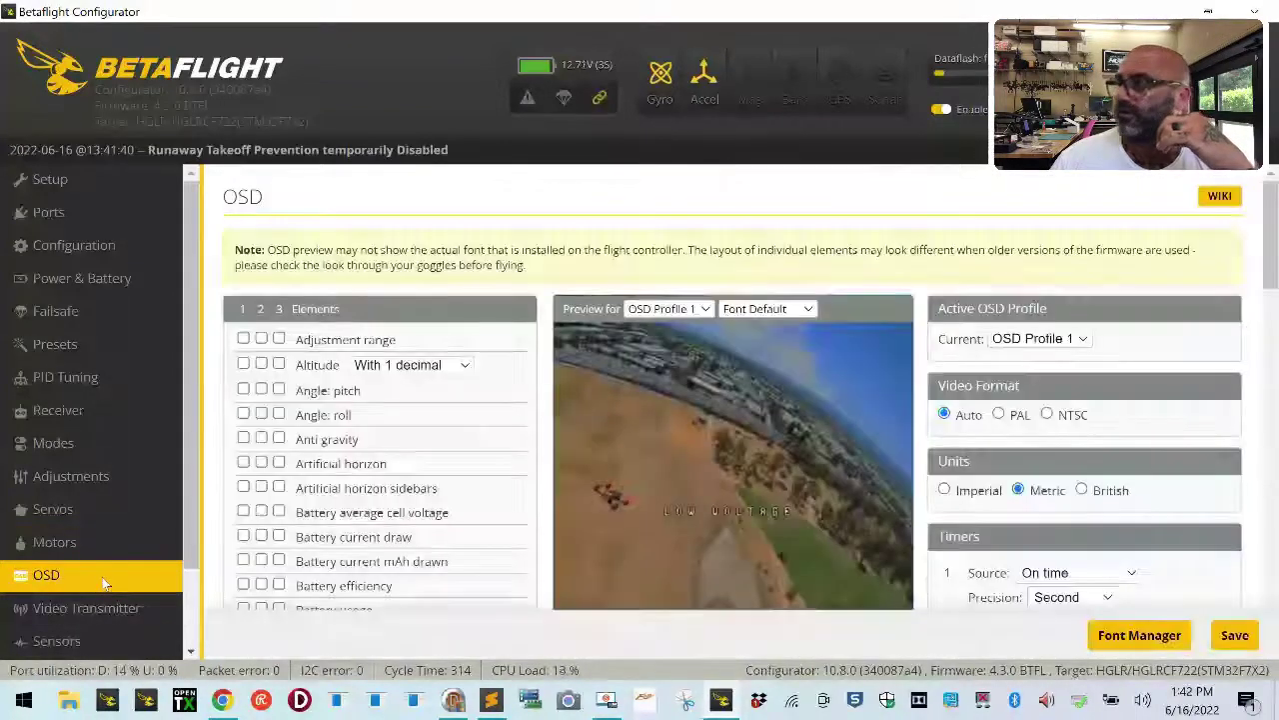
scroll(400, 400, "down", 5)
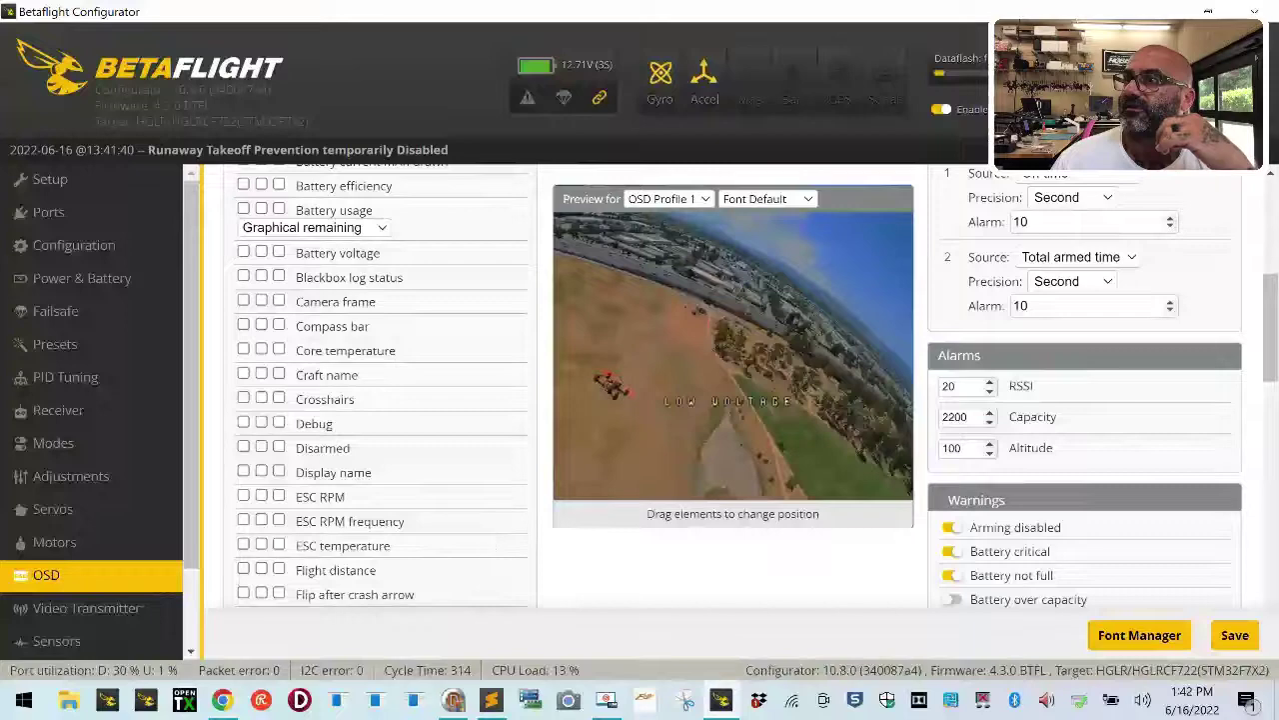
left_click(105, 610)
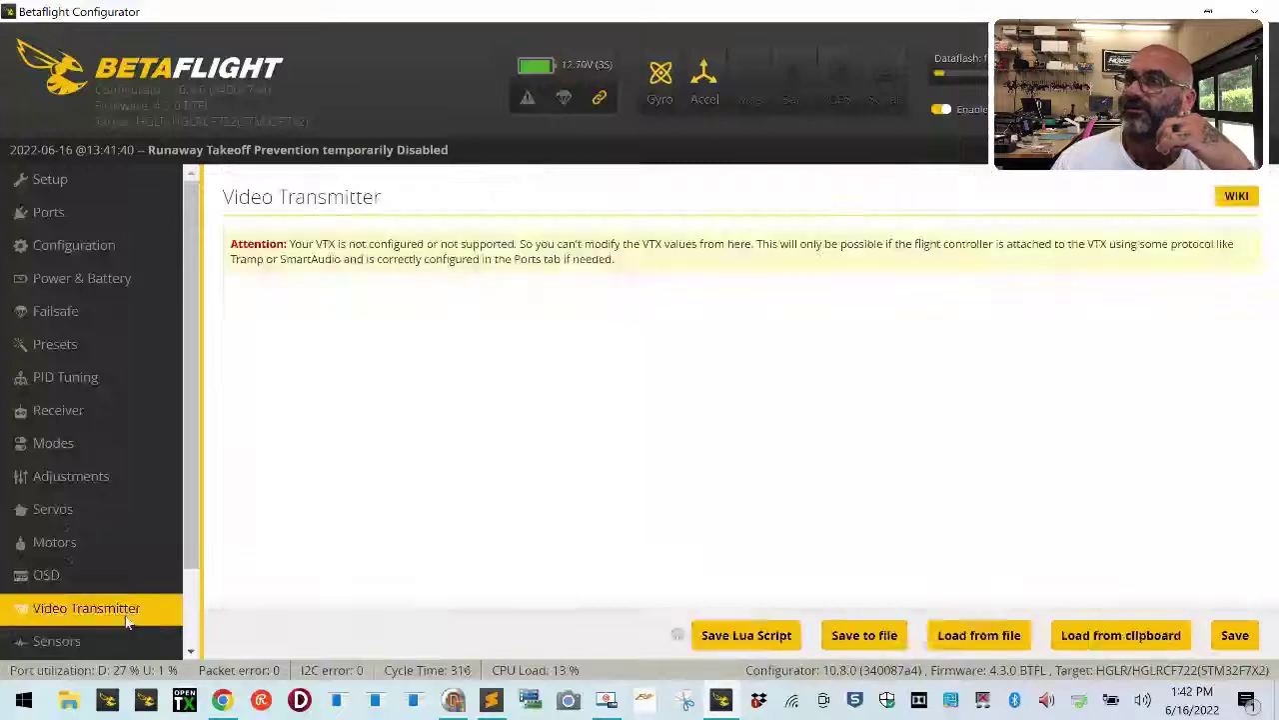
Step: Set the UART6 sensor input from ESC to Disabled in the port configuration
left_click(100, 188)
left_click(80, 213)
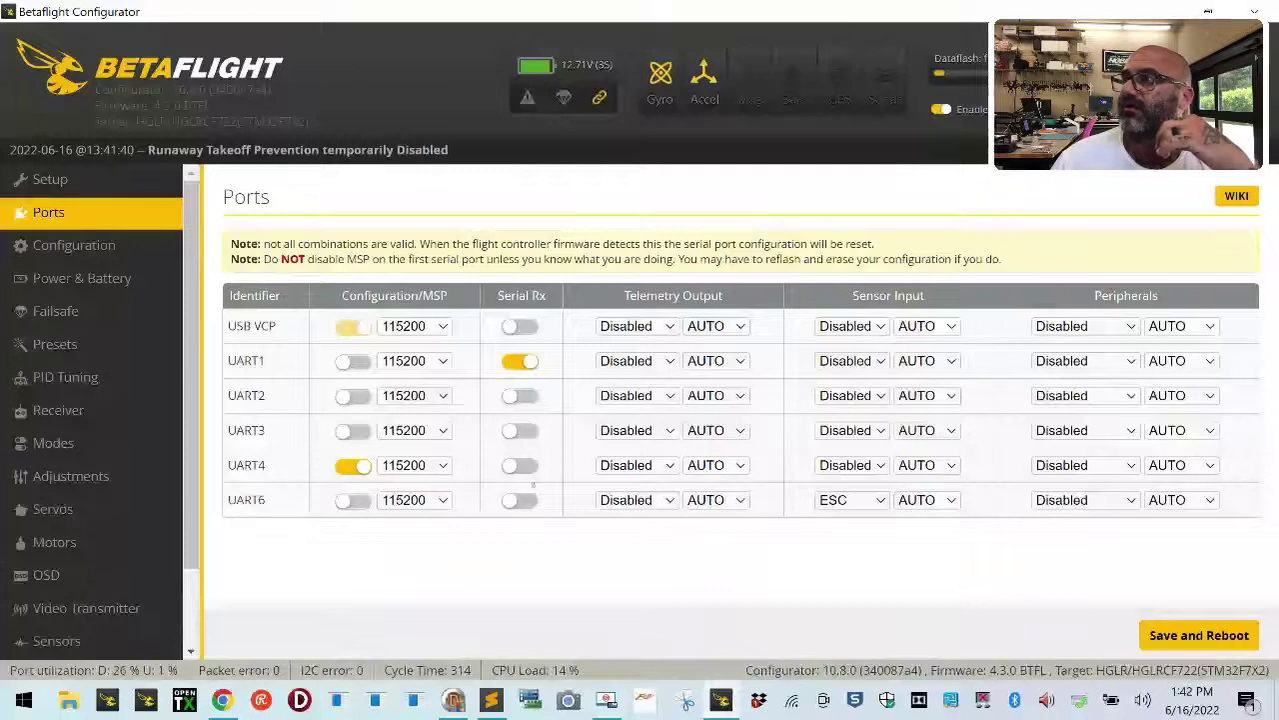
left_click(844, 528)
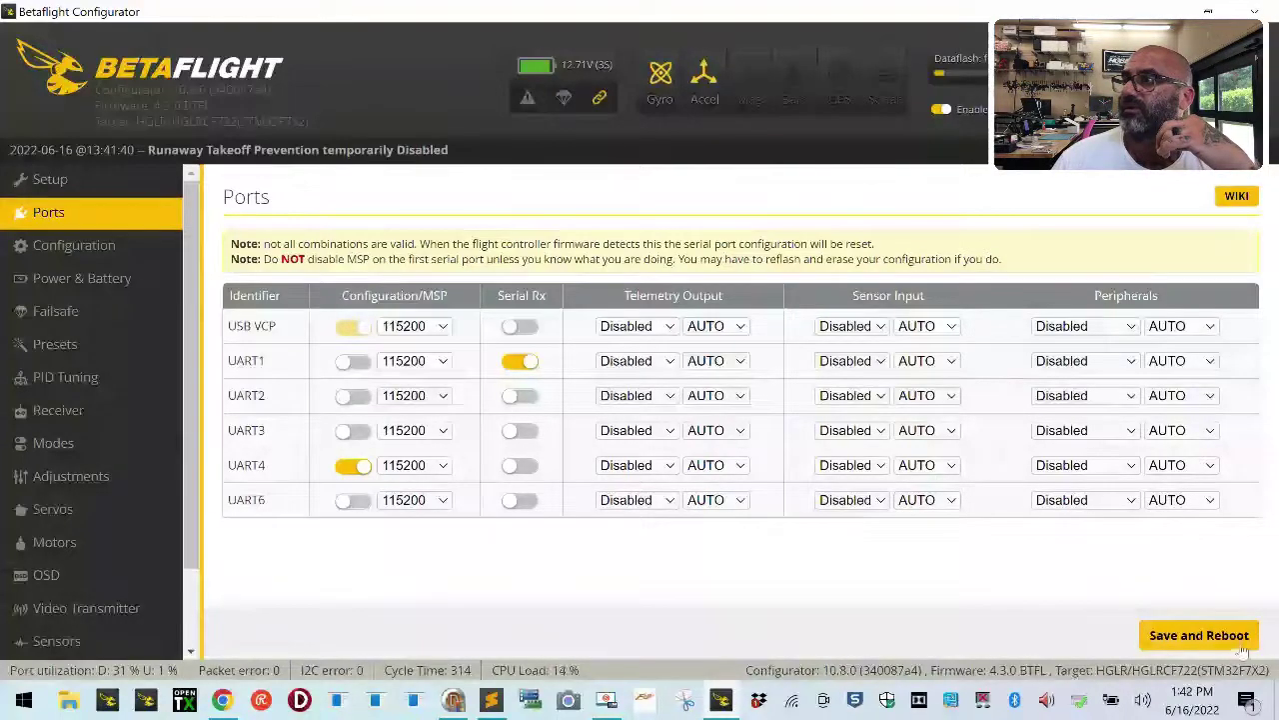